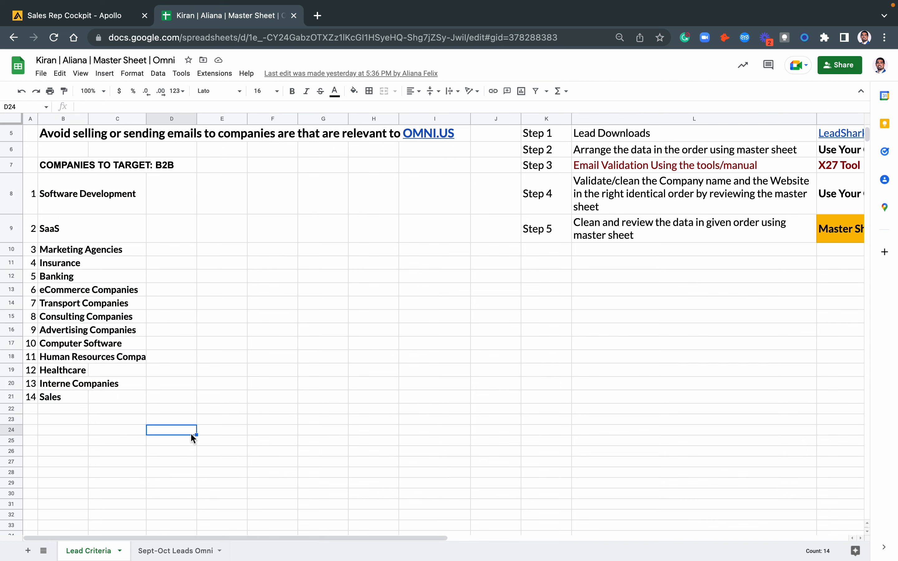
Switch from the Lead Criteria sheet to Apollo and open the people search.
scroll(190, 435, up, 2)
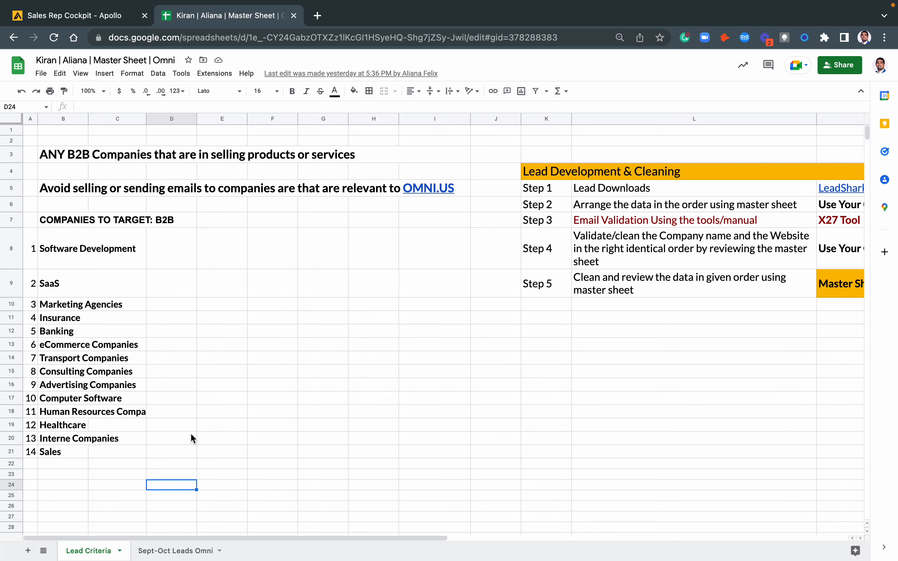
click(123, 17)
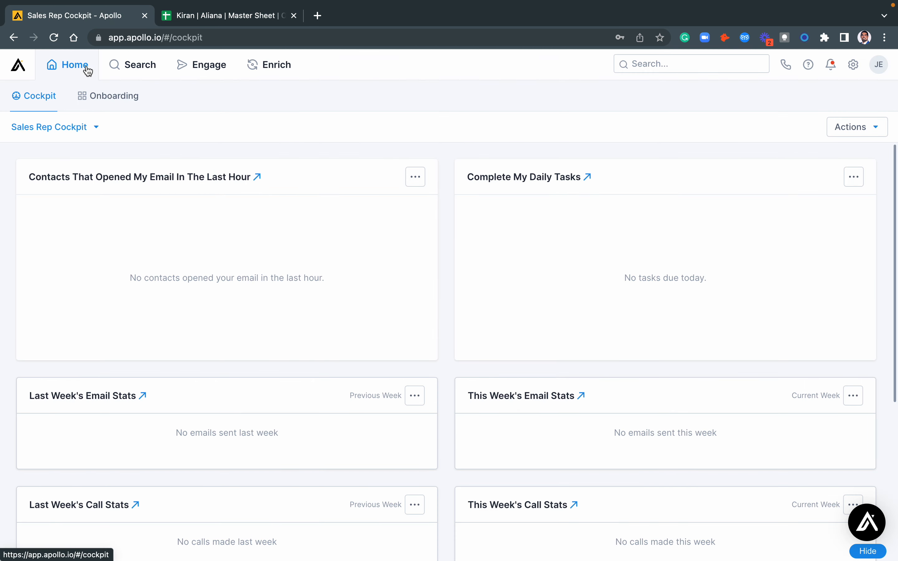
scroll(489, 364, down, 5)
scroll(489, 363, up, 5)
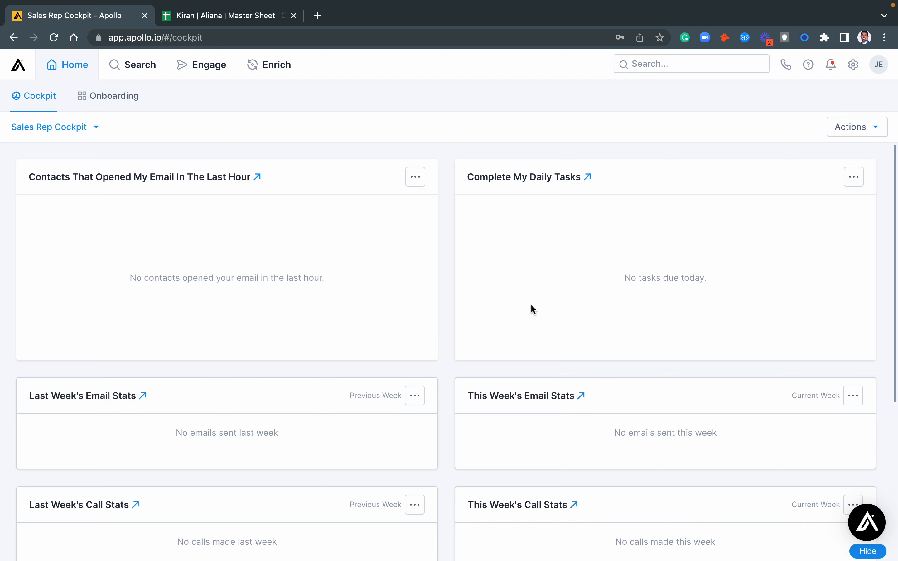
click(147, 73)
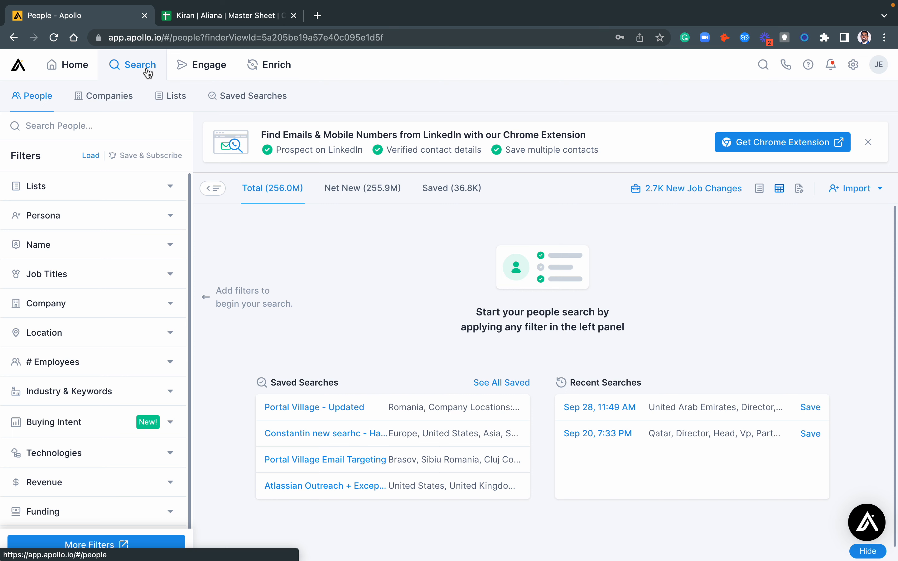
Check the target companies in the Lead Criteria sheet, and filter Apollo's people search by the computer software industry.
click(217, 16)
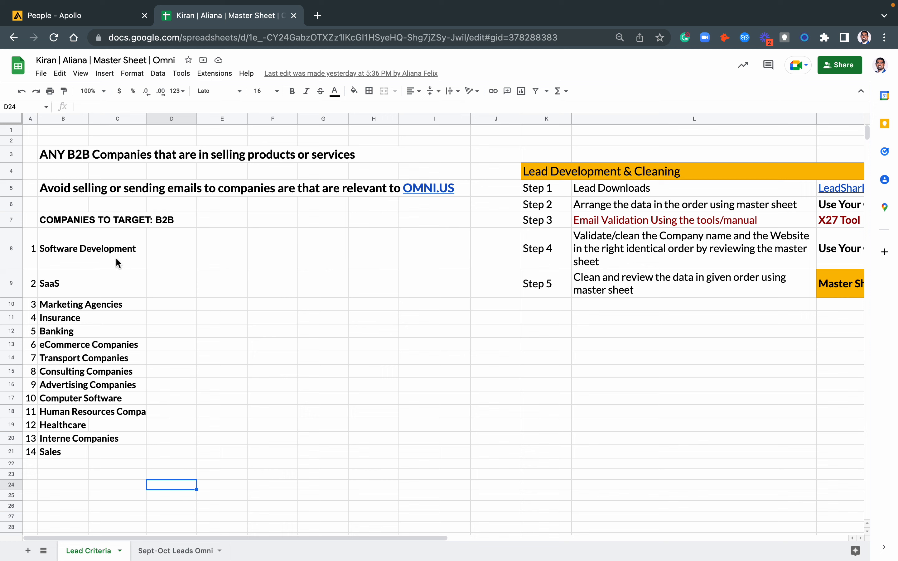
click(111, 21)
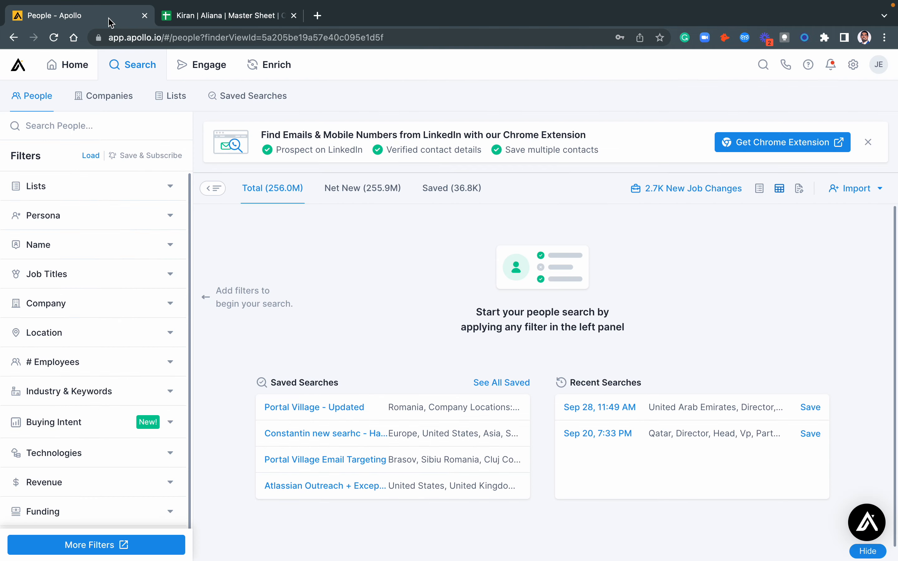
click(141, 310)
click(142, 311)
click(141, 401)
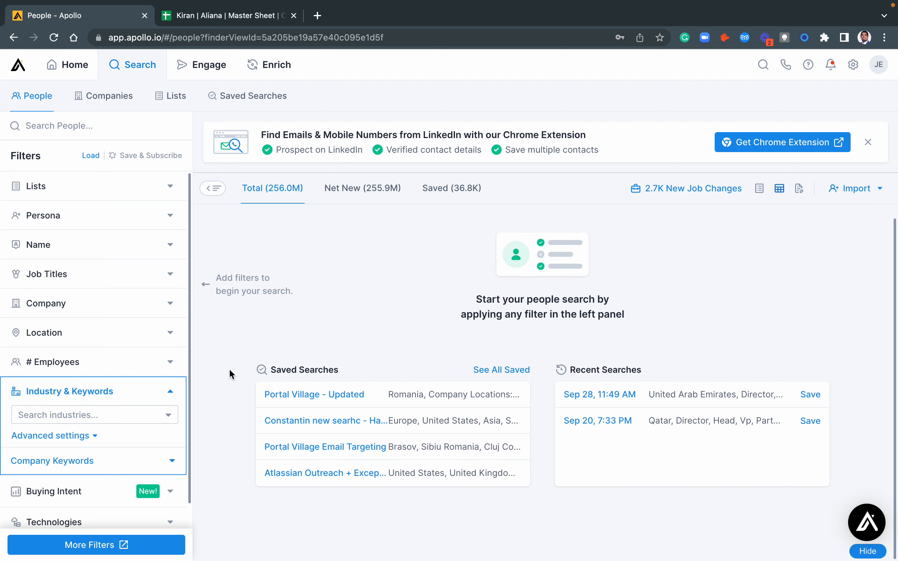
scroll(141, 380, down, 4)
click(115, 277)
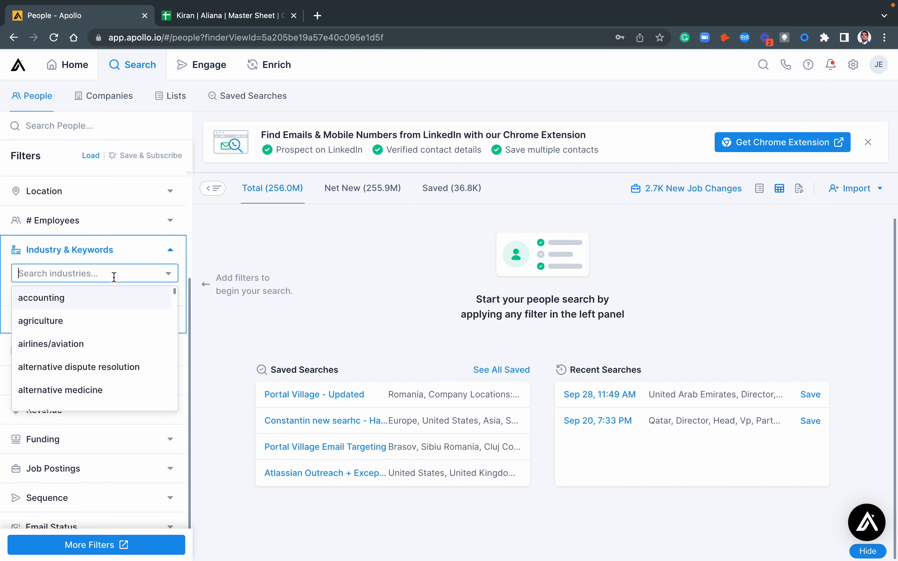
text(soft)
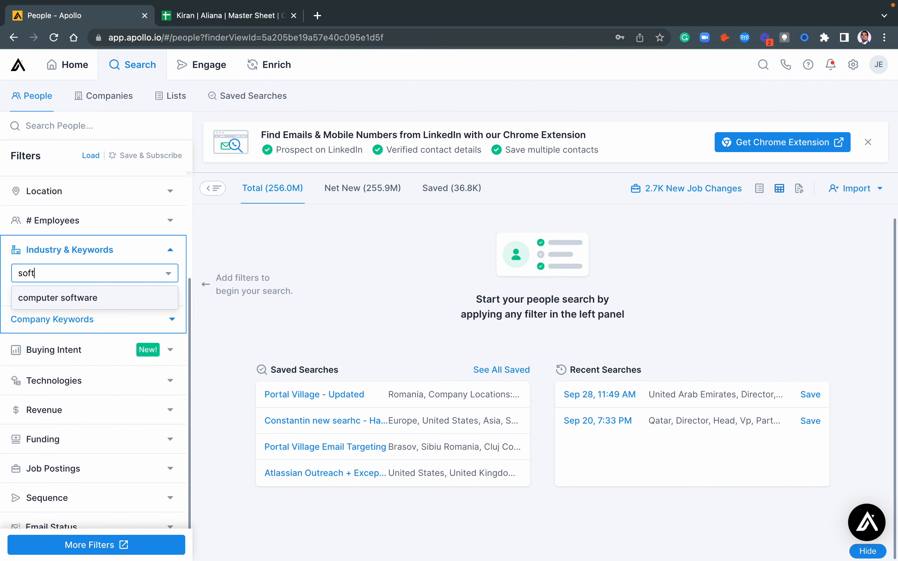
click(101, 299)
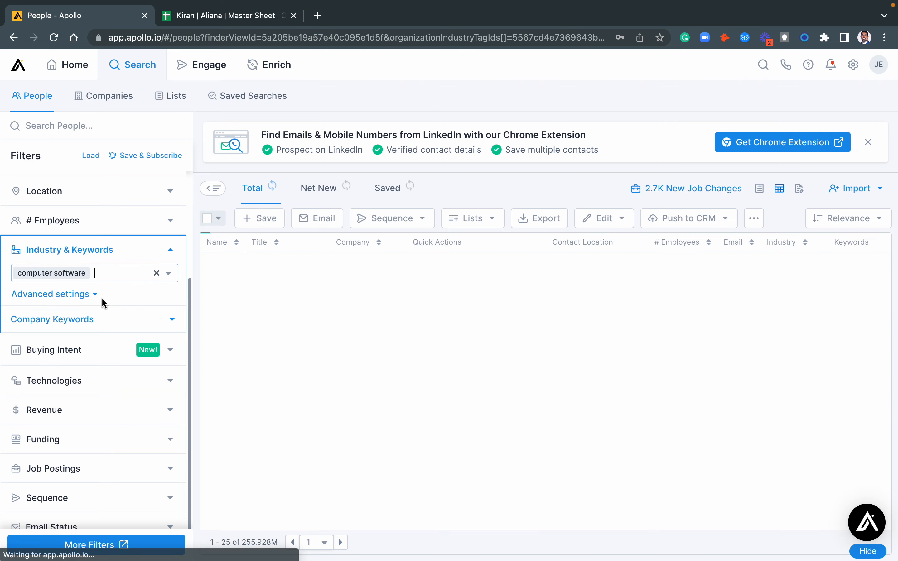
Add marketing and advertising to the industry filter, following the Lead Criteria sheet.
click(229, 15)
click(117, 6)
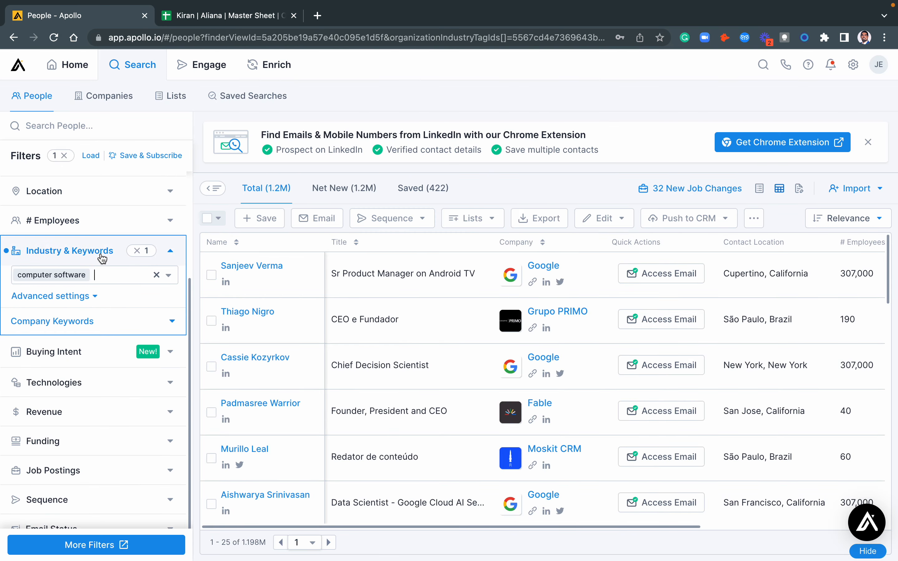
text(marke)
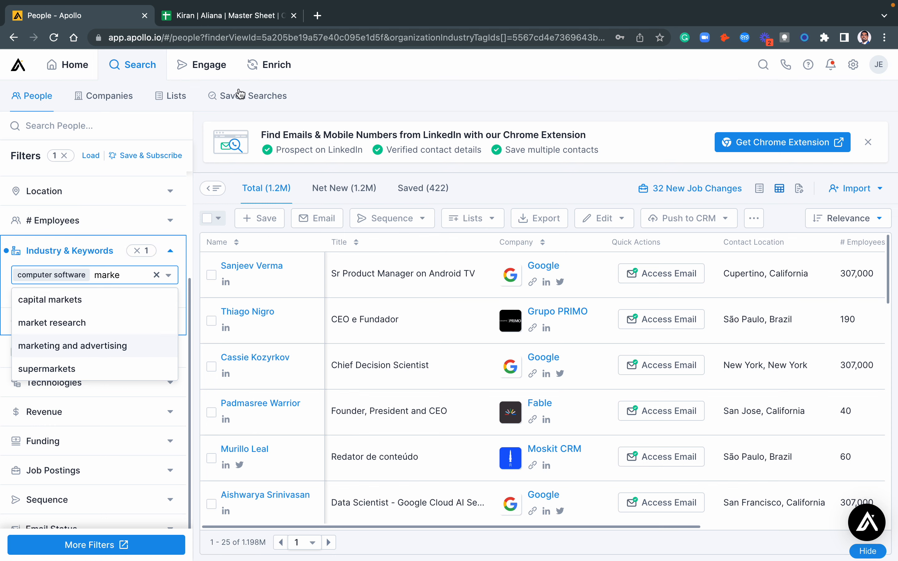
click(82, 357)
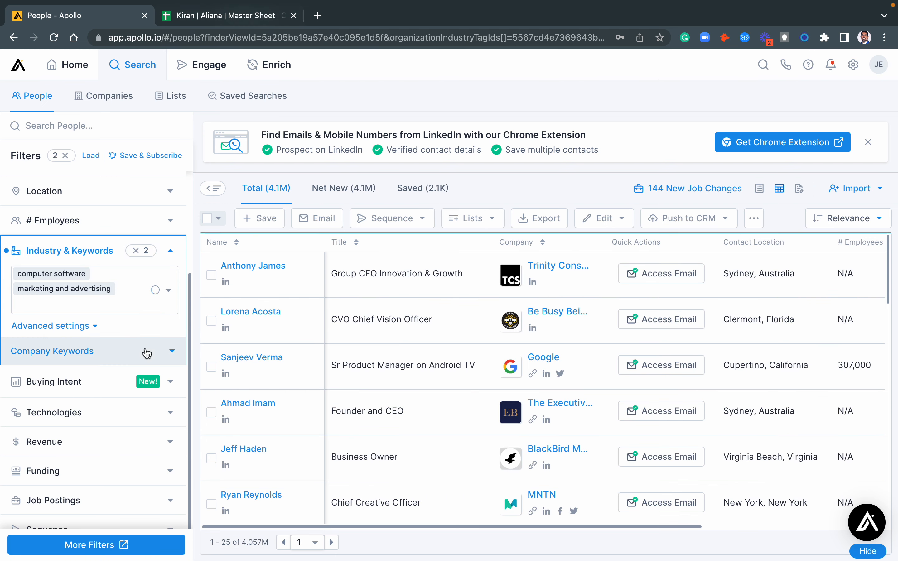
Check the Lead Criteria sheet again, and add insurance and banking to Apollo's industry filter.
click(238, 19)
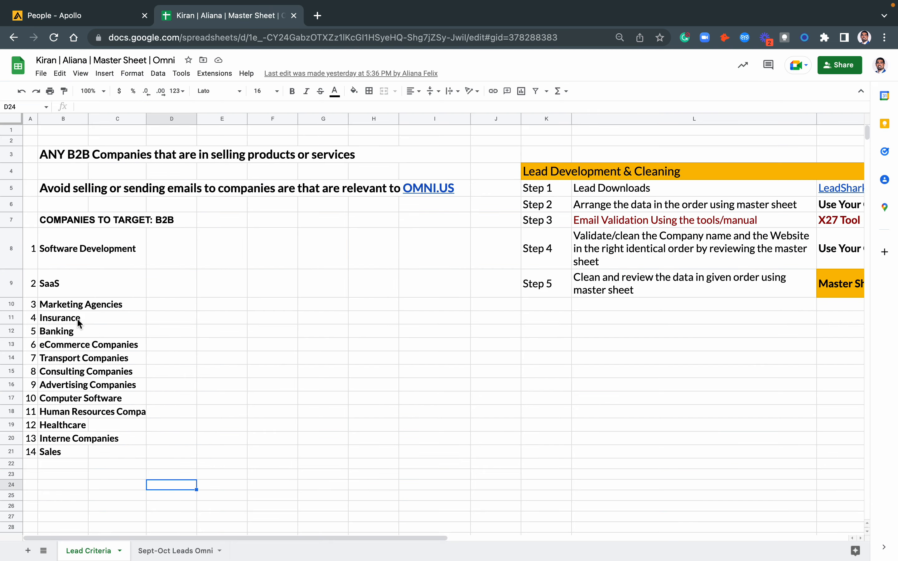
click(95, 15)
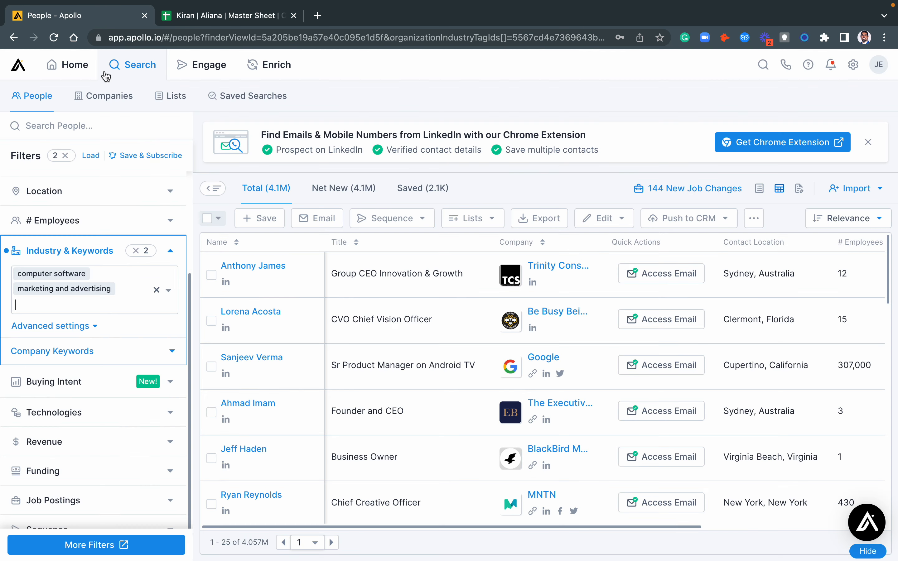
click(115, 300)
text(ins)
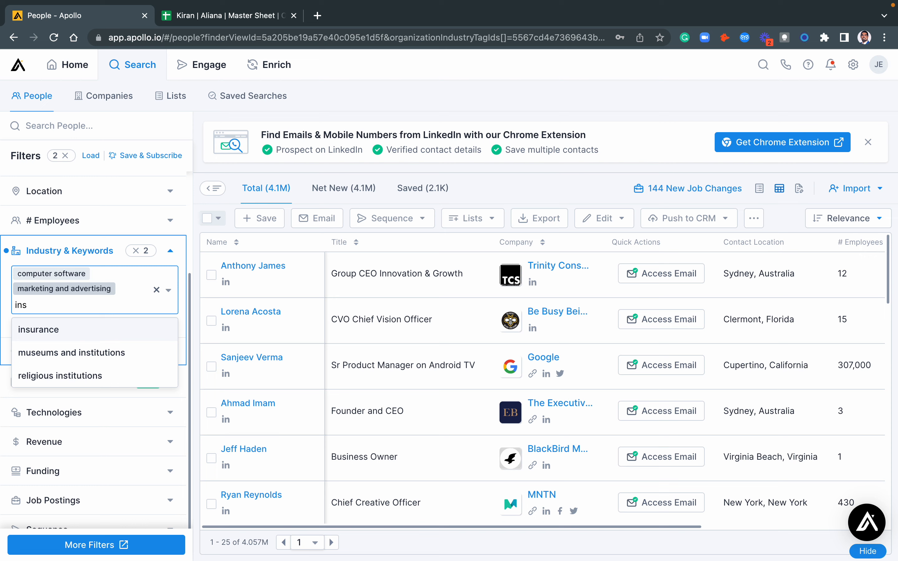
click(105, 330)
text(banking)
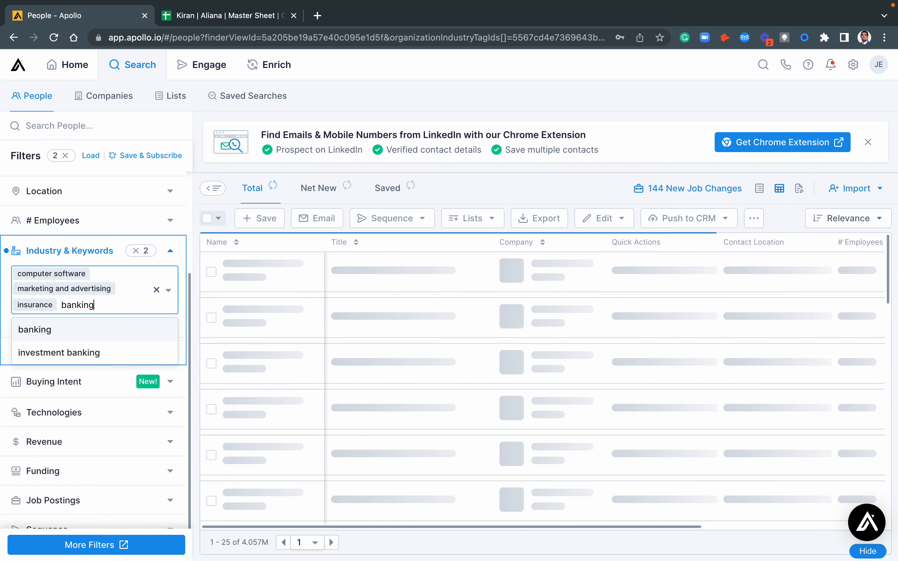
key(Return)
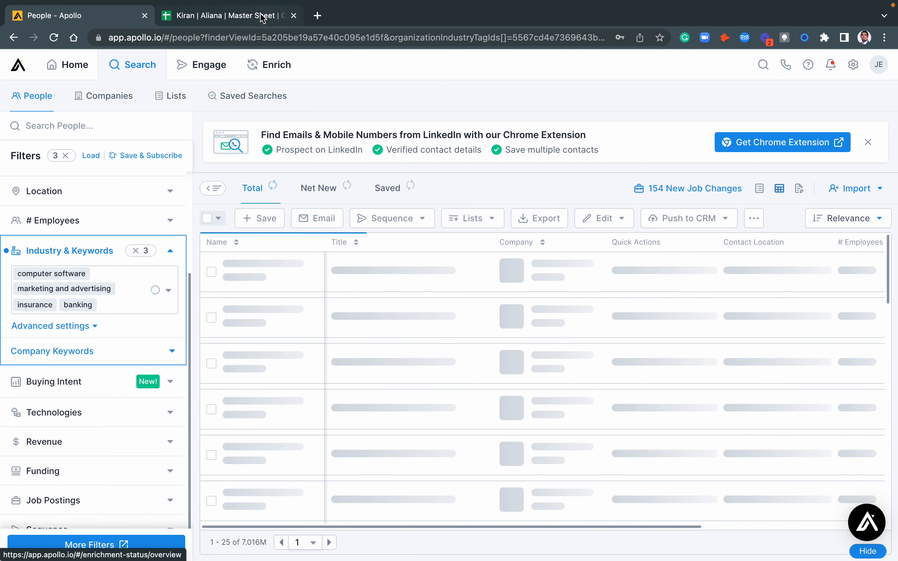
Check the sheet's target list, and try to find an e-commerce industry among Apollo's filter options.
click(261, 16)
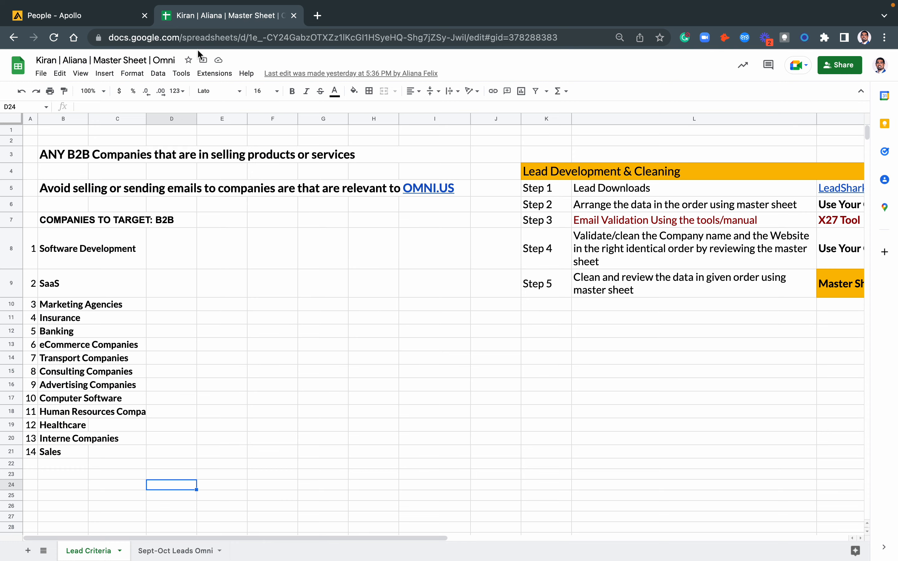
click(126, 15)
click(127, 304)
text(ecom)
key(BackSpace)
key(BackSpace)
key(BackSpace)
text(C)
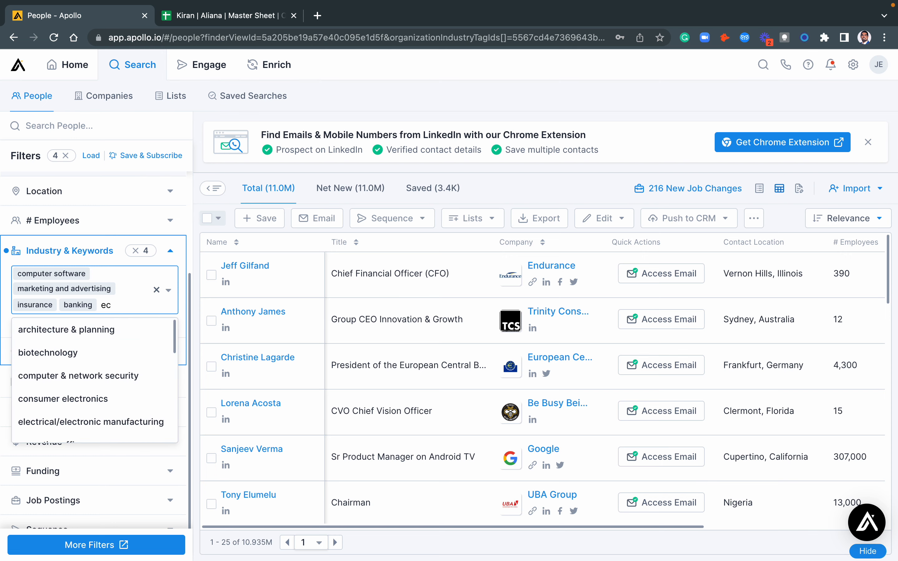
text(om)
key(BackSpace)
key(BackSpace)
key(BackSpace)
key(BackSpace)
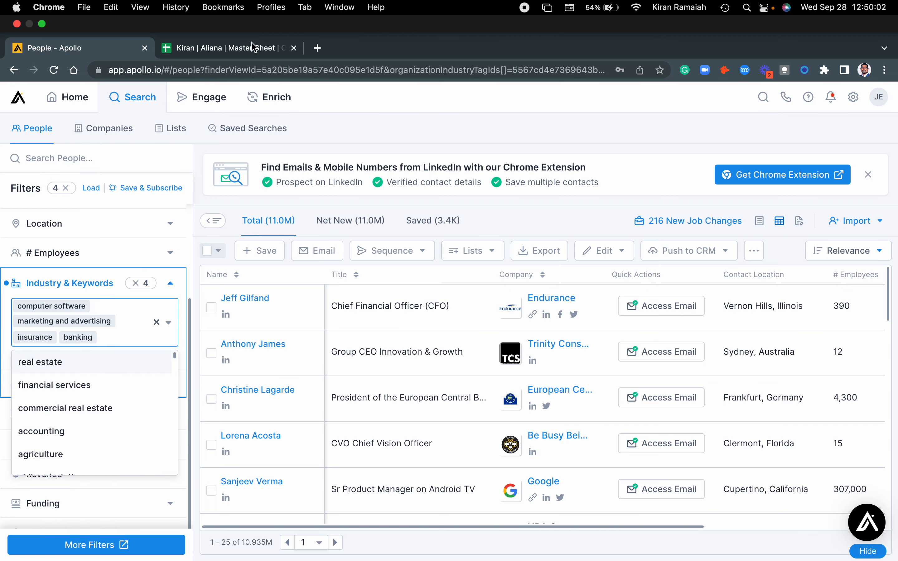
Consult the target list in the sheet, and add management consulting to Apollo's industry filter.
click(253, 48)
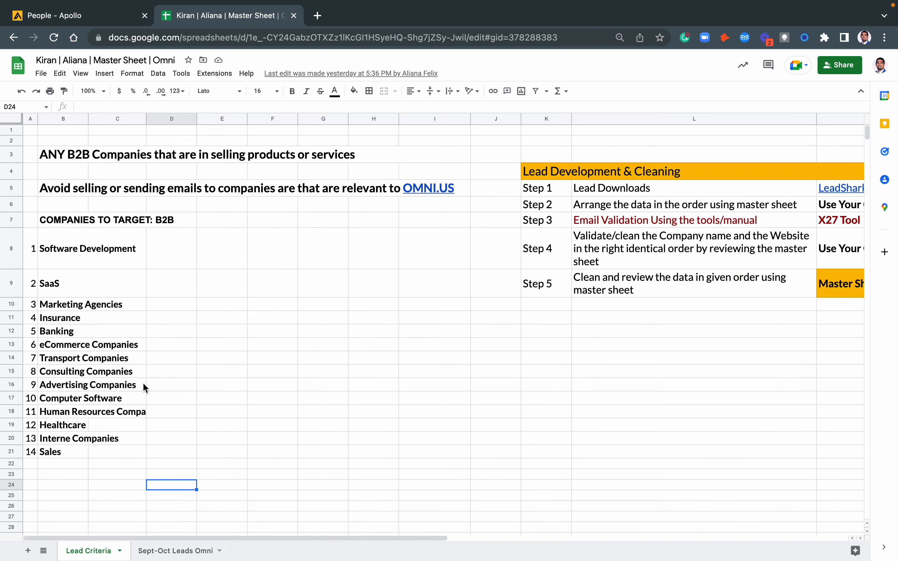
click(120, 21)
click(146, 309)
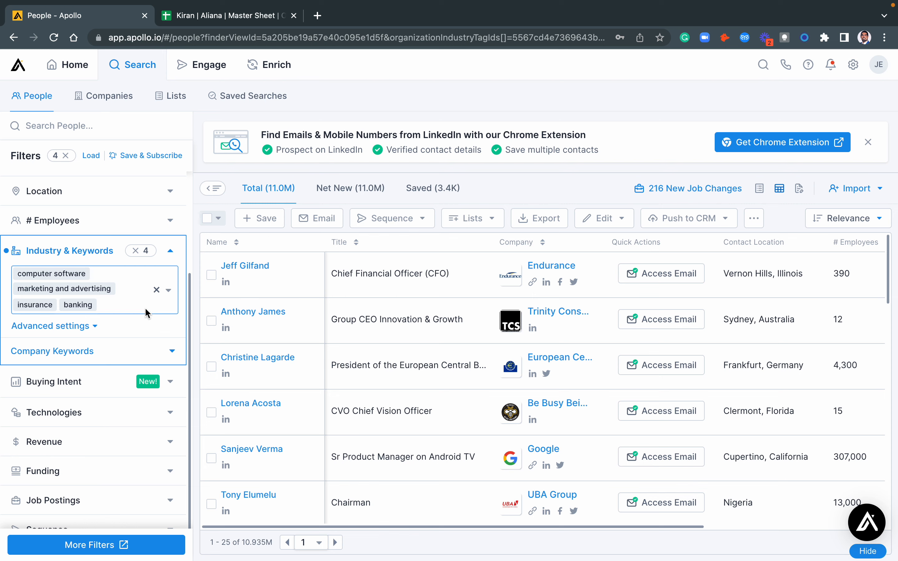
text(consul)
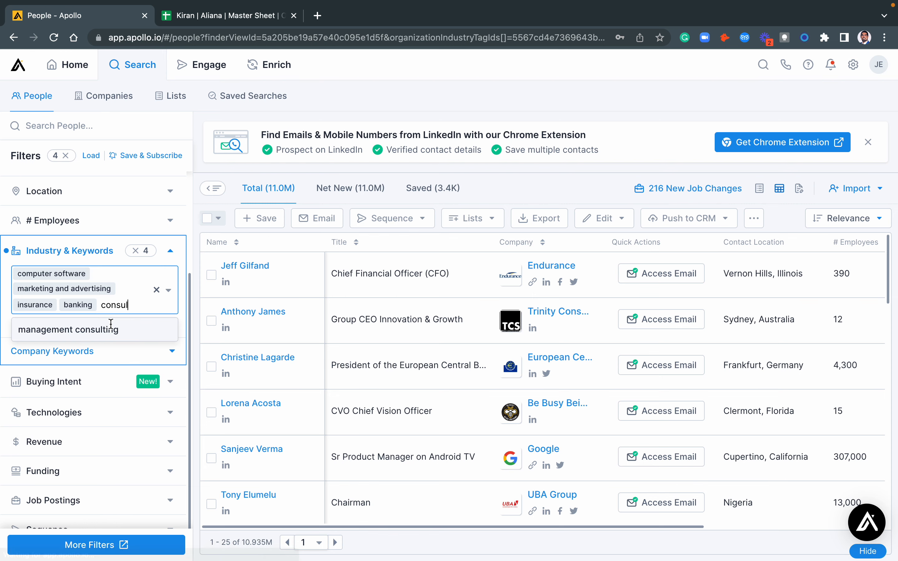
click(112, 329)
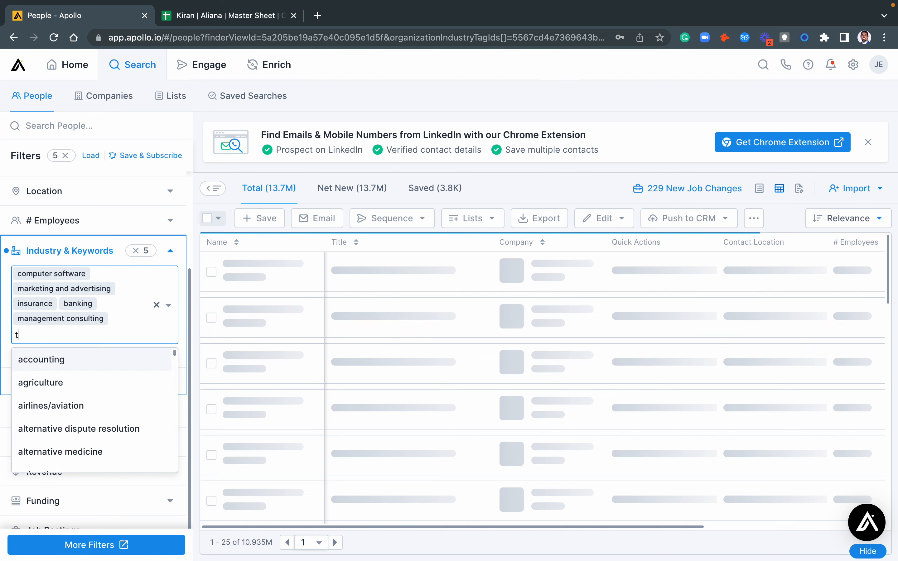
Try searching the industry options for "tran", and re-select management consulting in the filter.
text(tran)
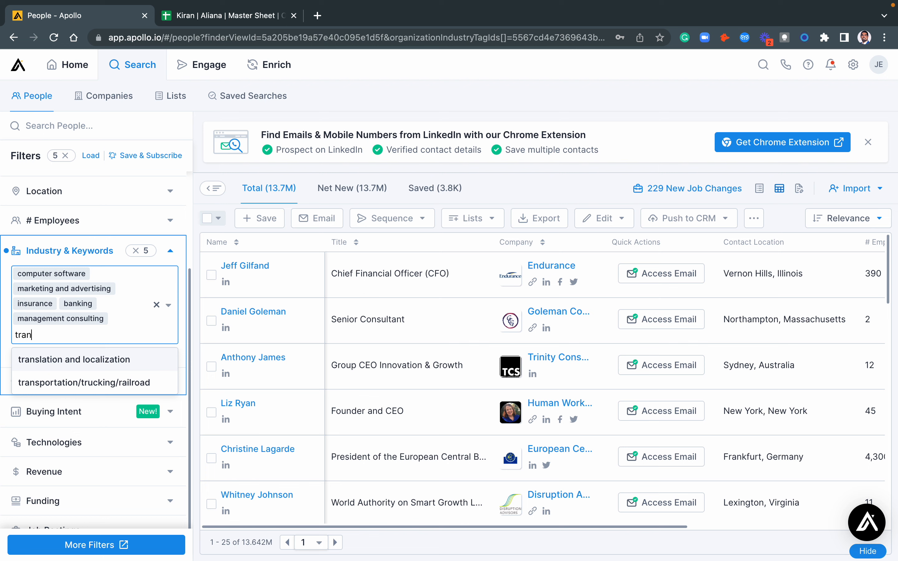
key(BackSpace)
key(BackSpace)
key(BackSpace)
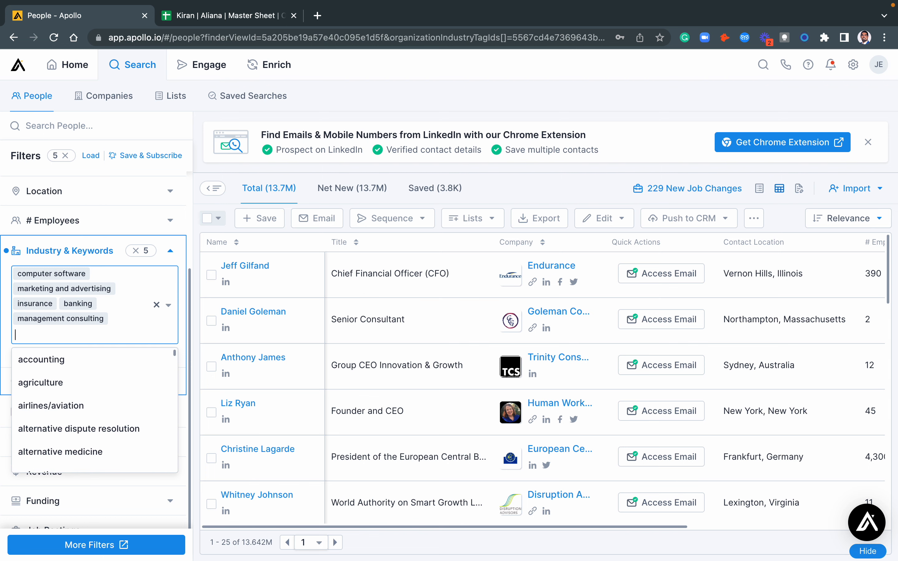
key(BackSpace)
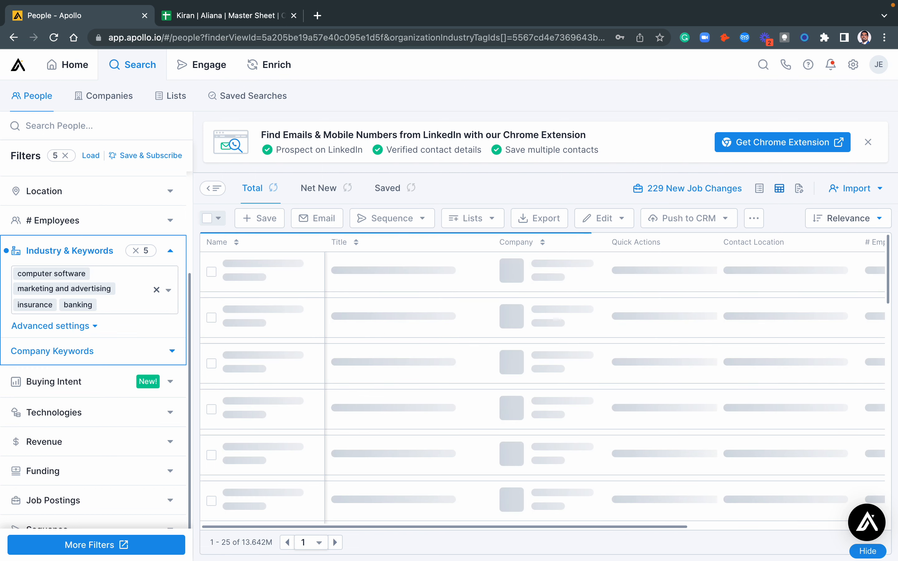
text(co)
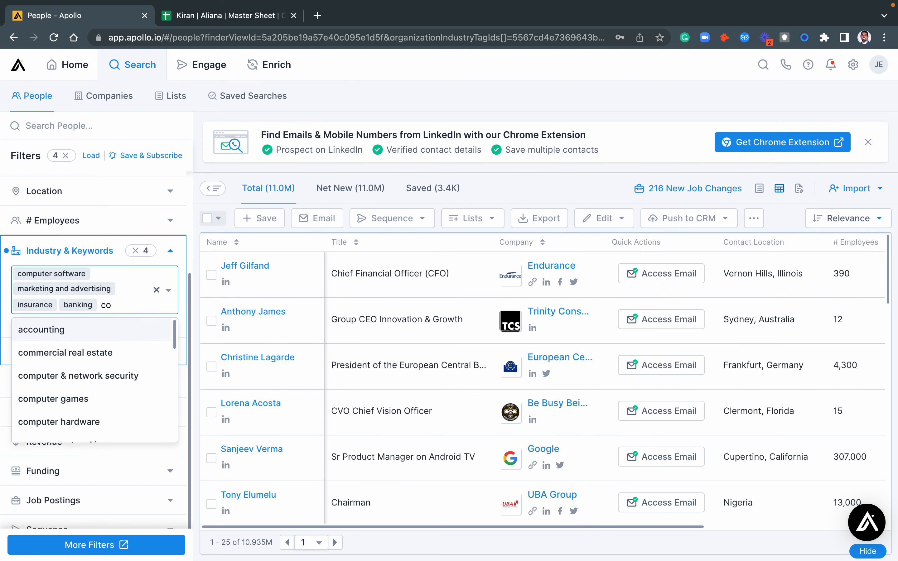
text(nsul)
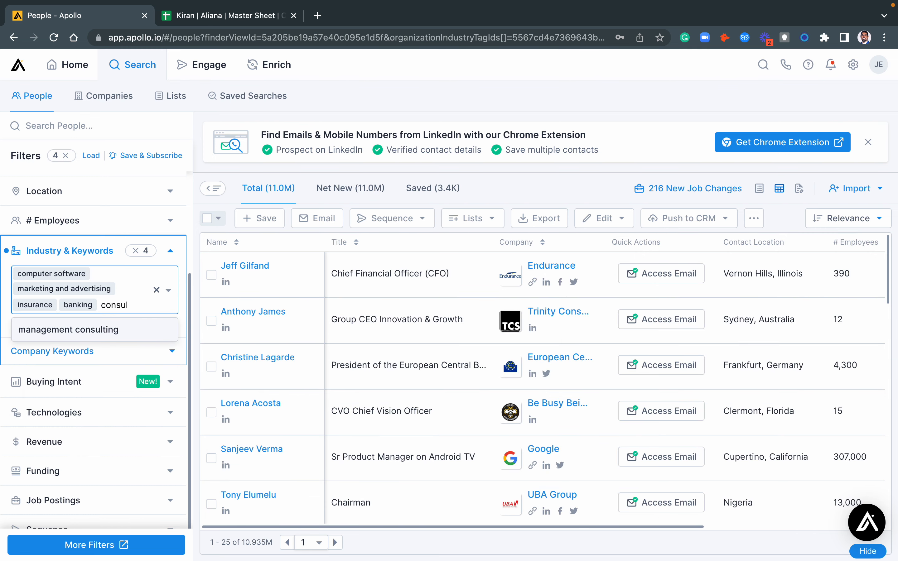
click(115, 342)
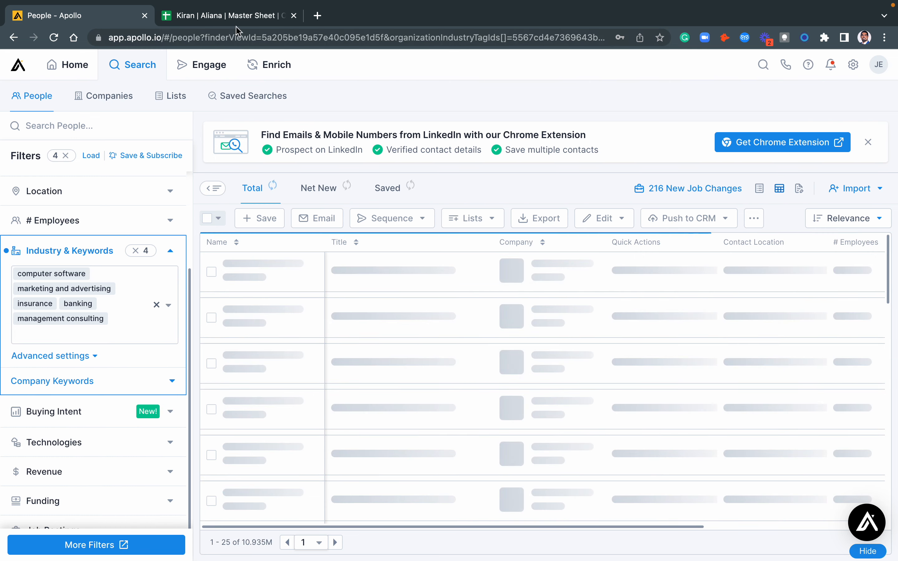
Review the sheet's target companies, and add human resources to Apollo's industry filter.
click(226, 15)
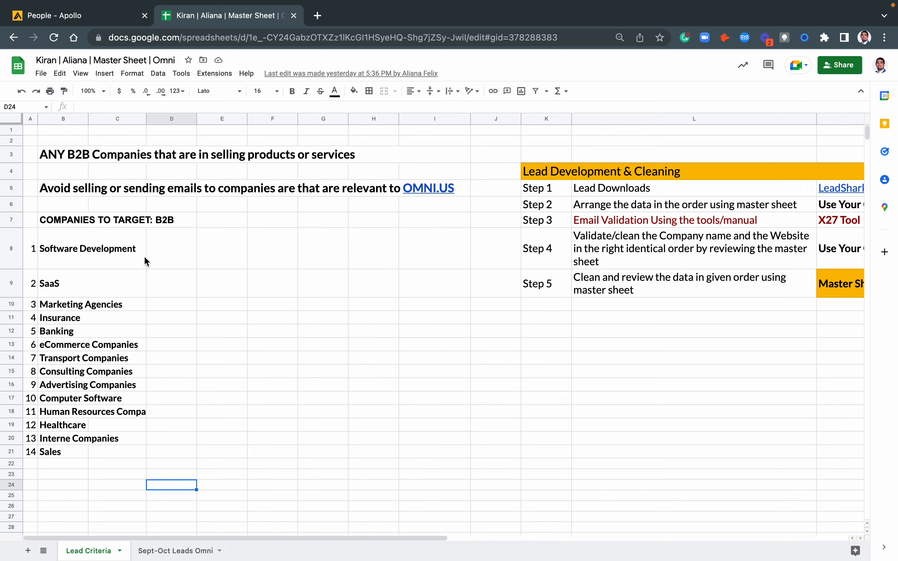
click(122, 16)
text(human)
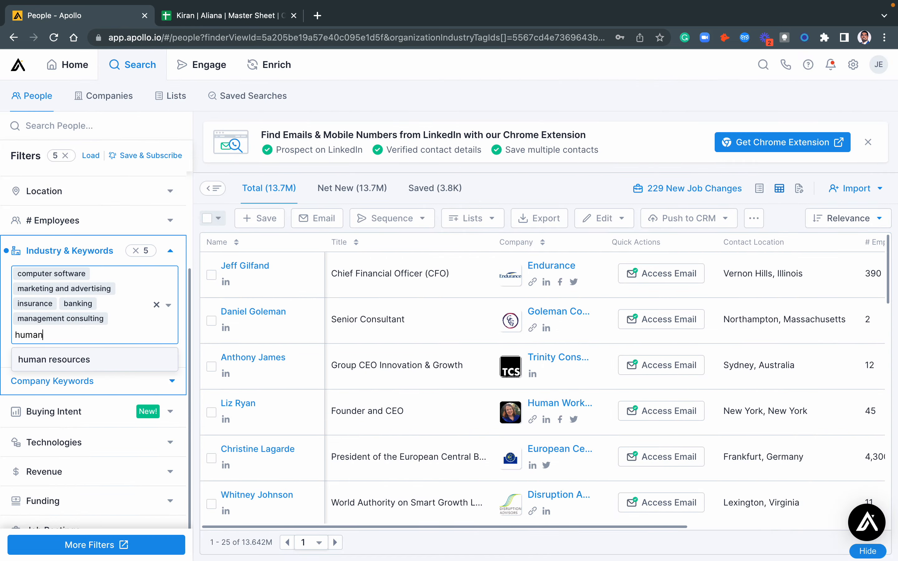
click(136, 368)
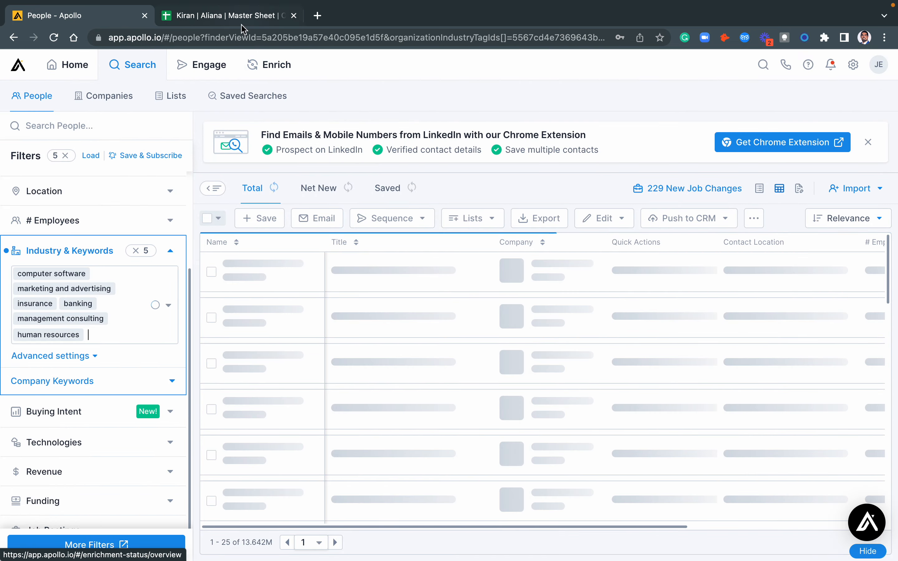
Check the sheet's target list for healthcare, and add hospital & health care to Apollo's industry filter.
click(256, 16)
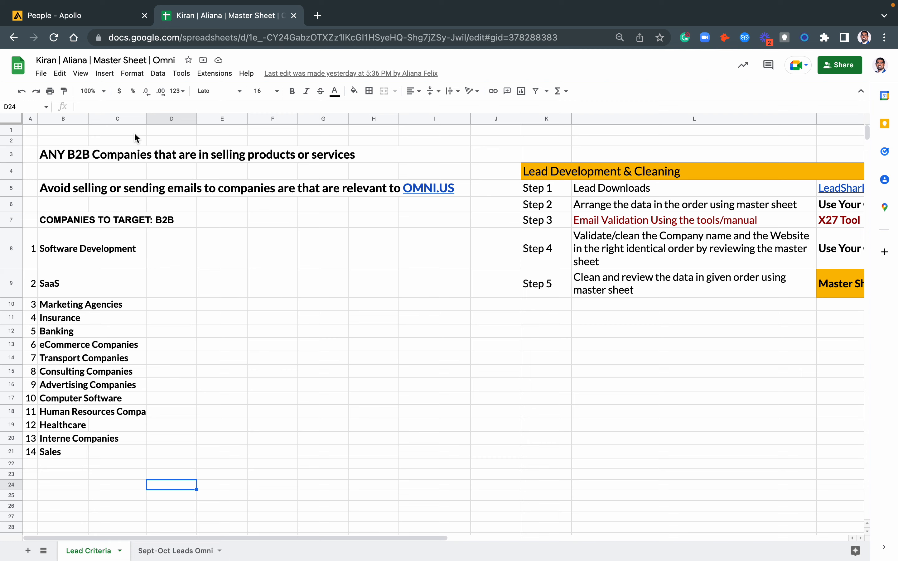
click(117, 17)
text(health)
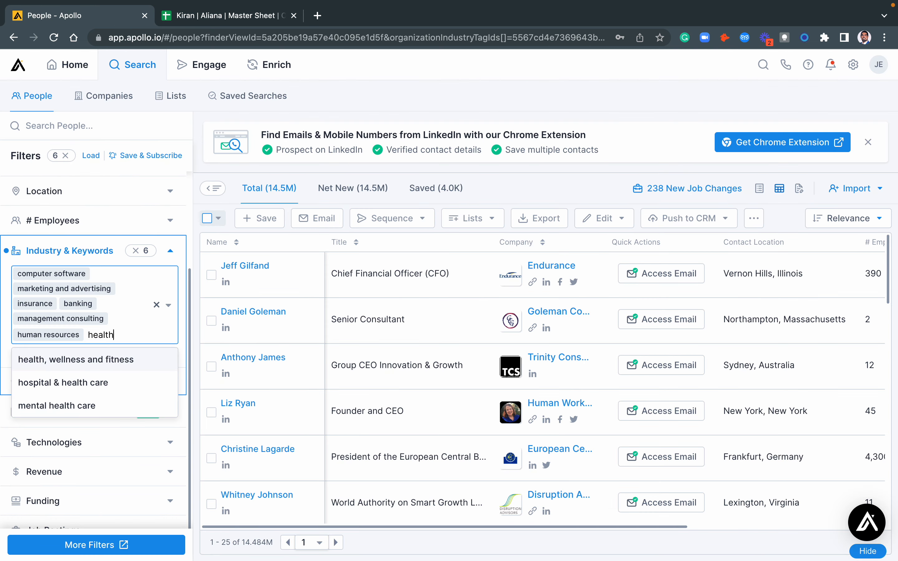
click(96, 392)
Consult the next targets in the Lead Criteria sheet, and add internet to Apollo's industry filter.
click(251, 24)
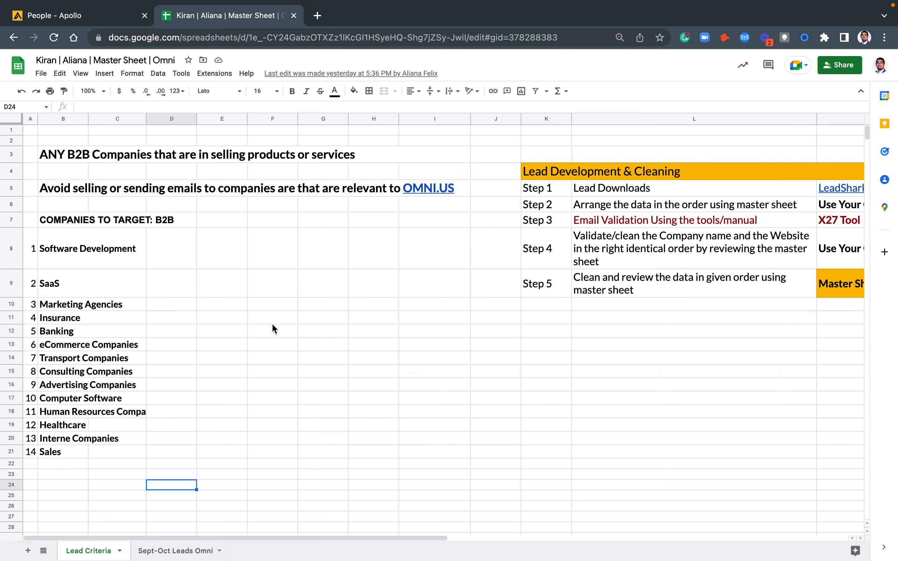
click(126, 23)
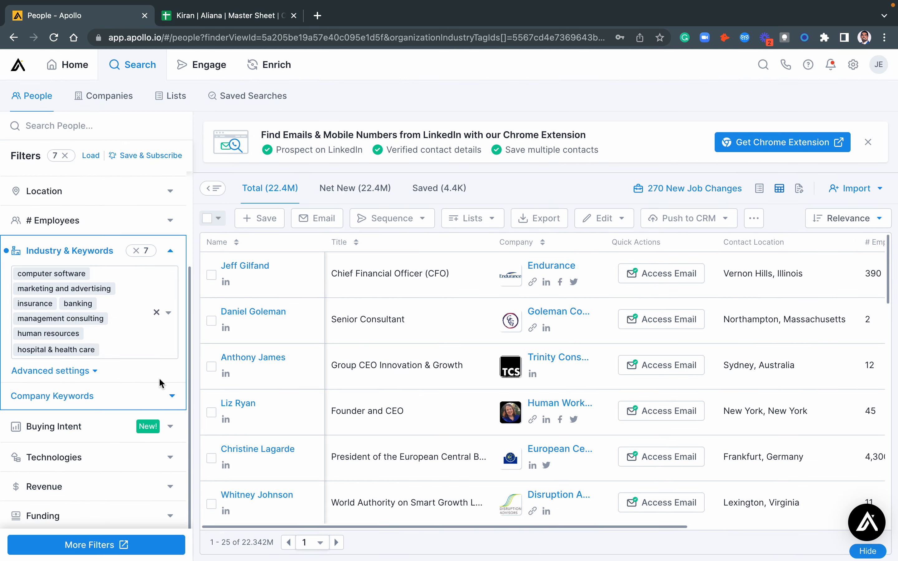
text(inter)
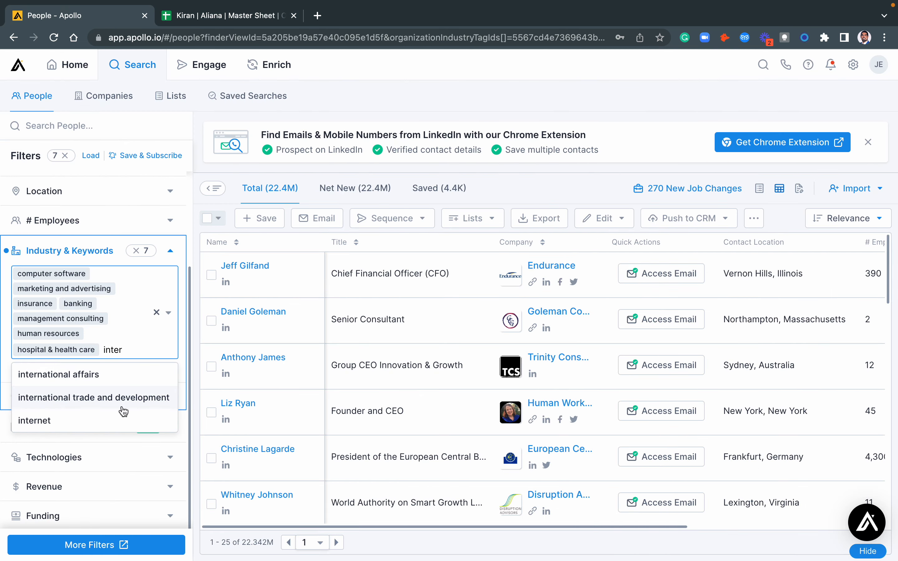
click(80, 420)
Search the industry options for "sales" and "who", and clear the search text.
text(sales)
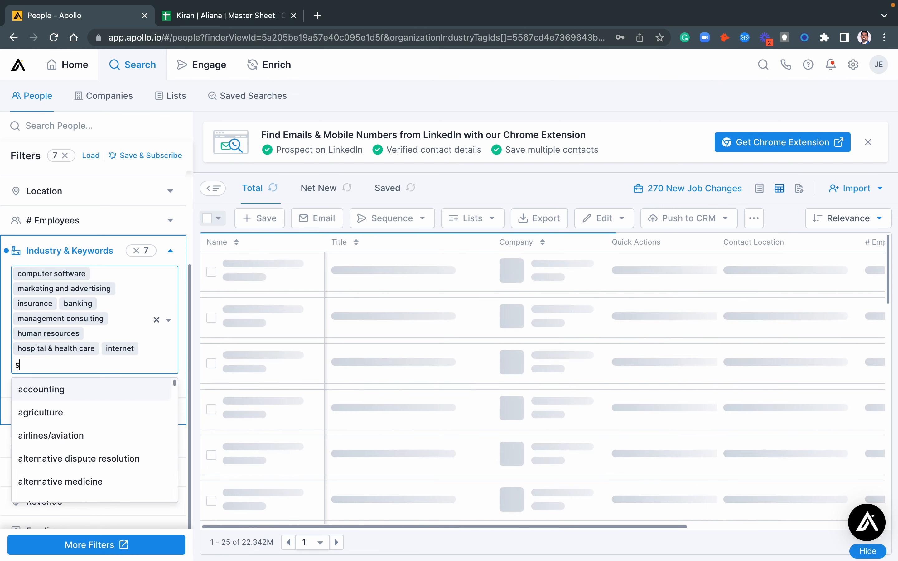
key(BackSpace)
key(BackSpace)
key(BackSpace)
key(BackSpace)
key(BackSpace)
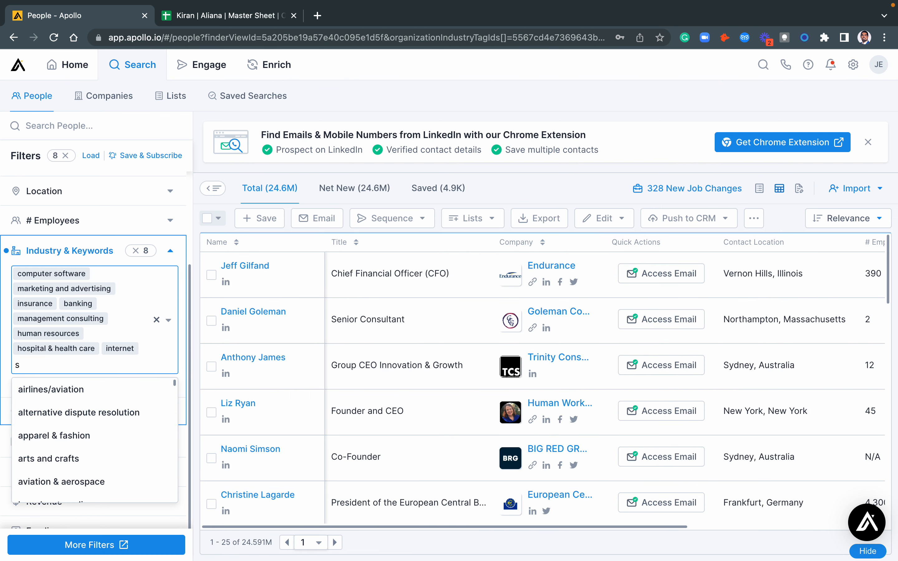
text(whu)
key(BackSpace)
text(o)
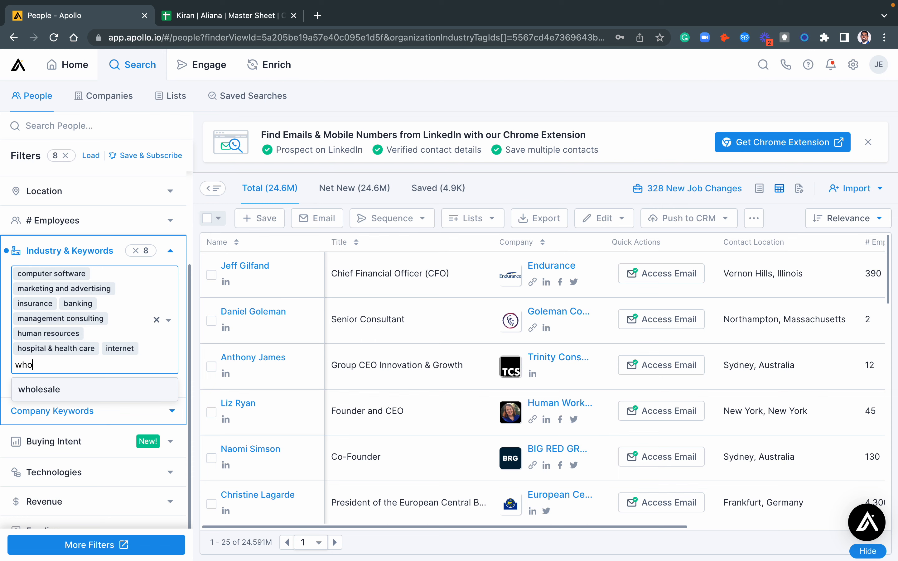
key(BackSpace)
key(BackSpace)
key(BackSpace)
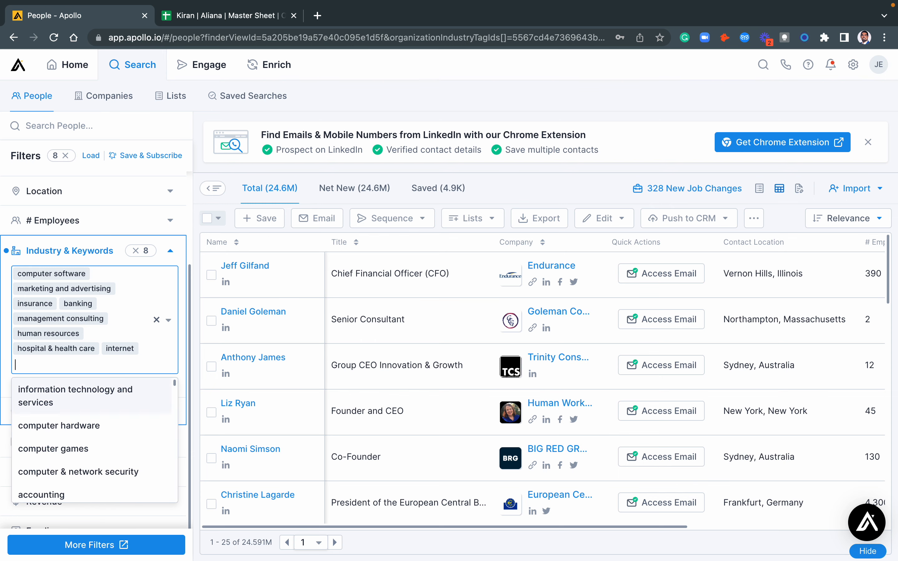
Recheck the sheet's target list, and re-select internet in Apollo's industry filter.
key(BackSpace)
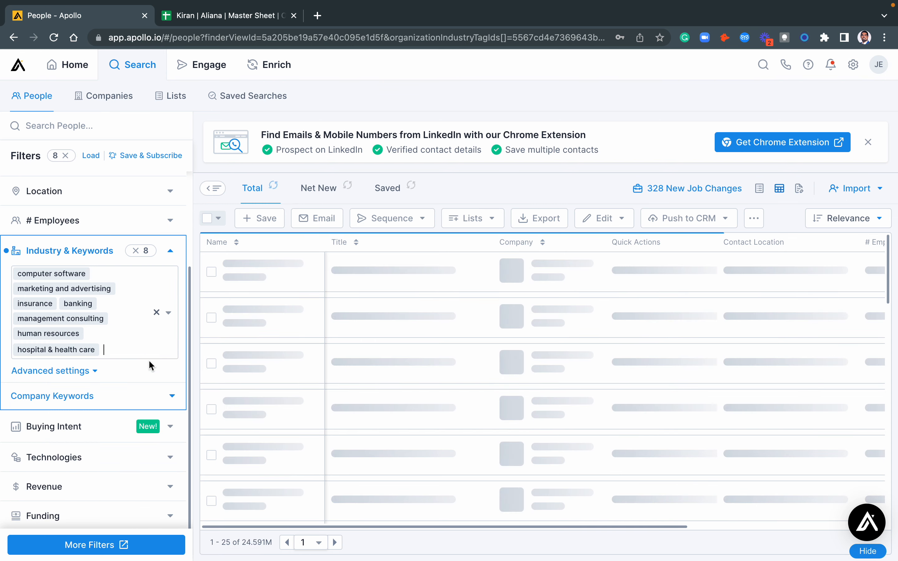
mouse_move(223, 57)
click(232, 15)
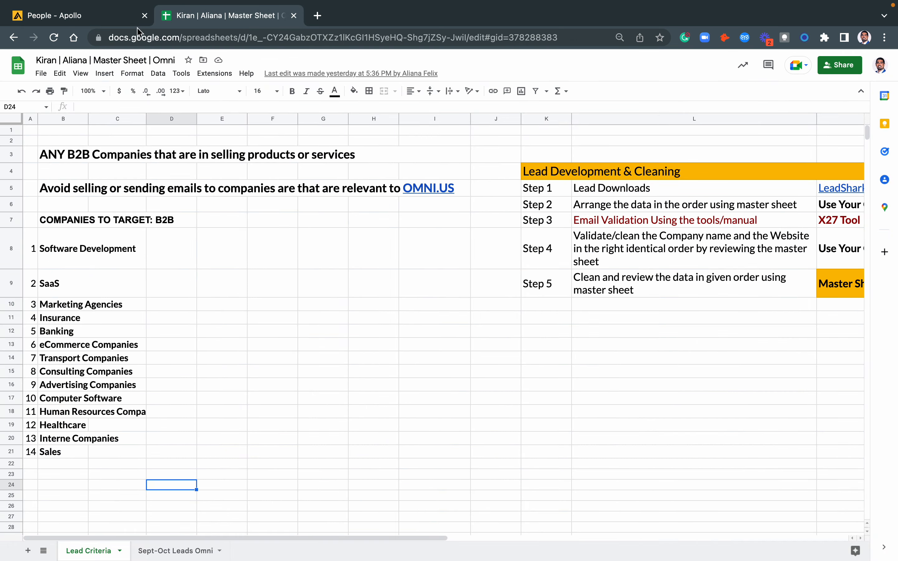
click(118, 22)
text(int)
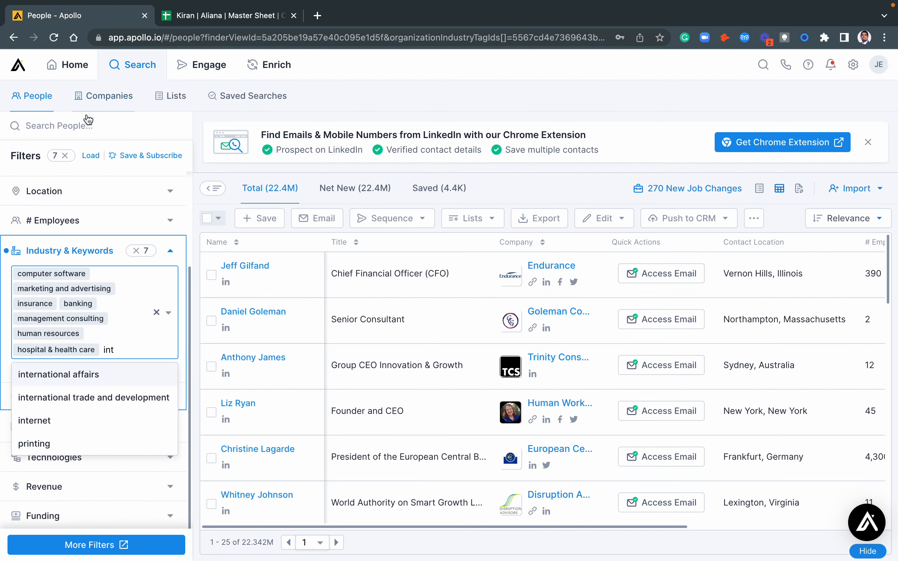
click(59, 424)
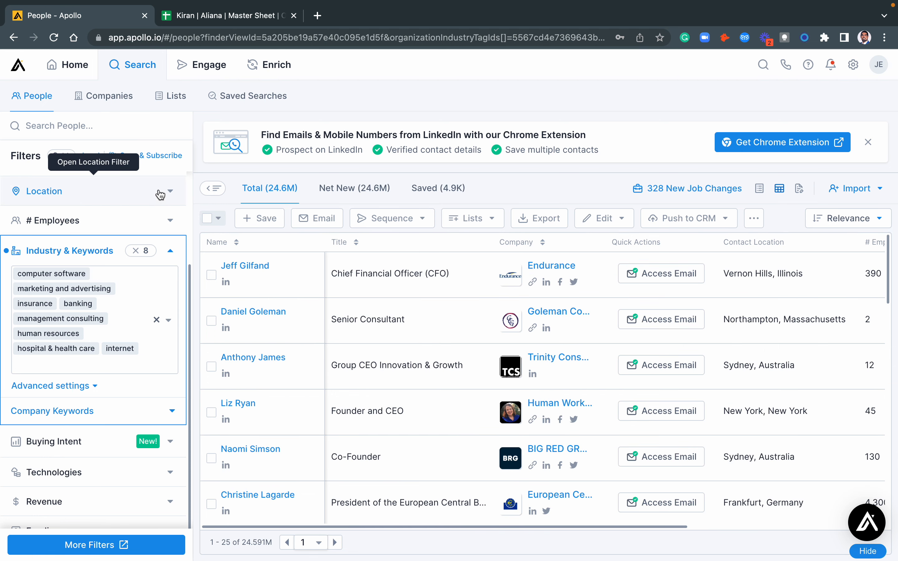
Filter the people search by the 1-10, 11-20, 21-50 and 51-100 employee ranges.
scroll(164, 223, up, 5)
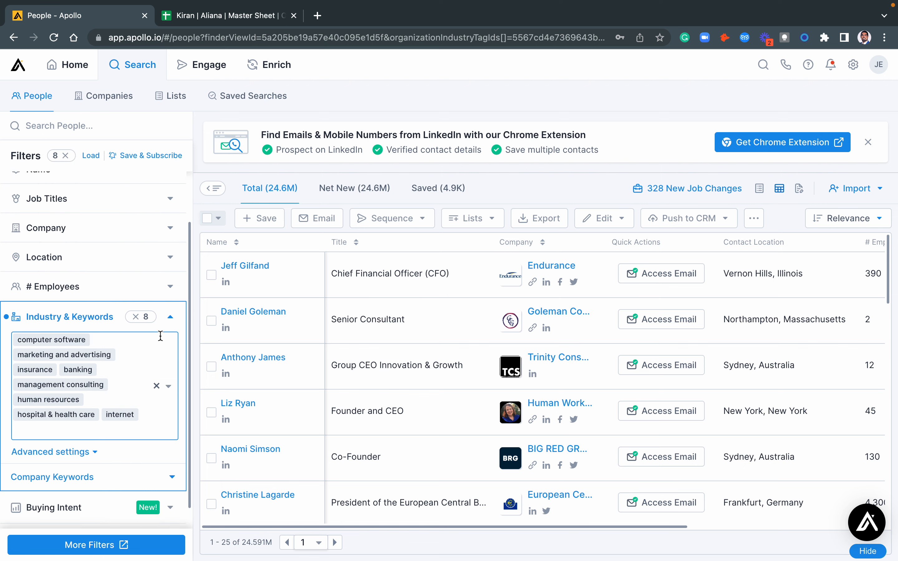
click(154, 314)
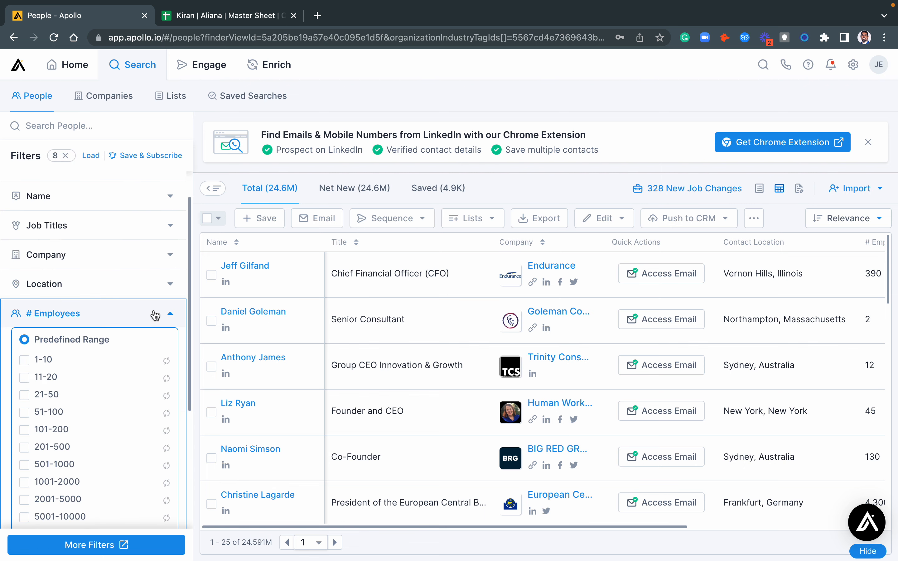
scroll(155, 316, down, 4)
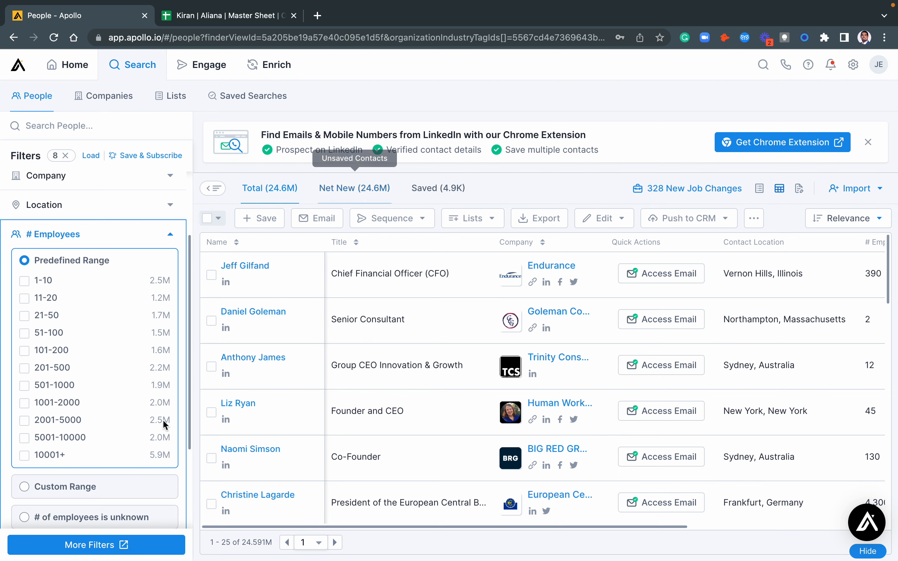
scroll(160, 438, down, 5)
scroll(141, 459, up, 2)
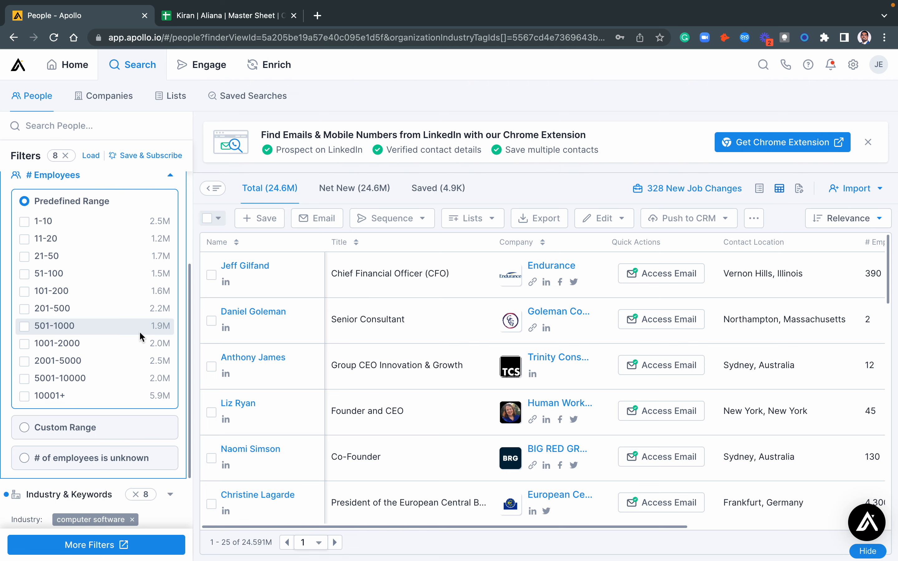
click(27, 227)
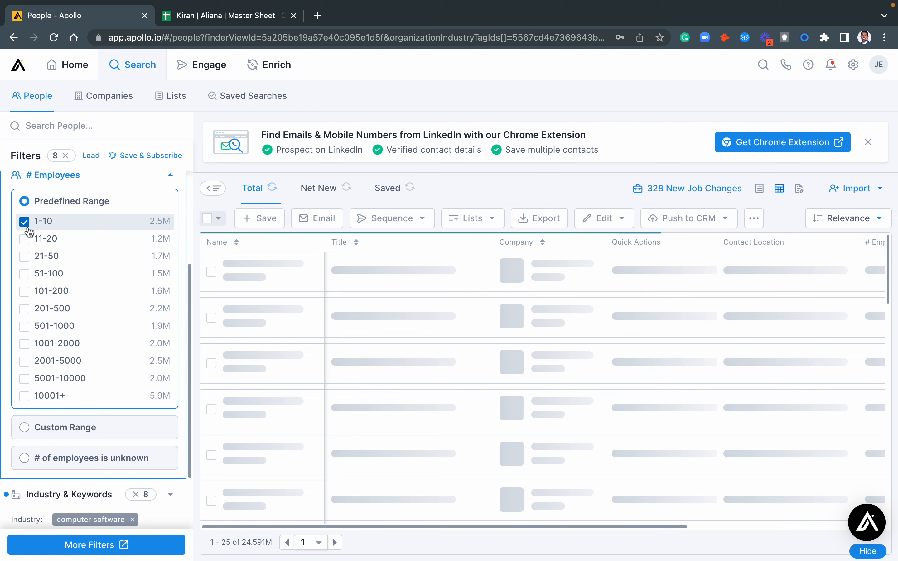
click(26, 241)
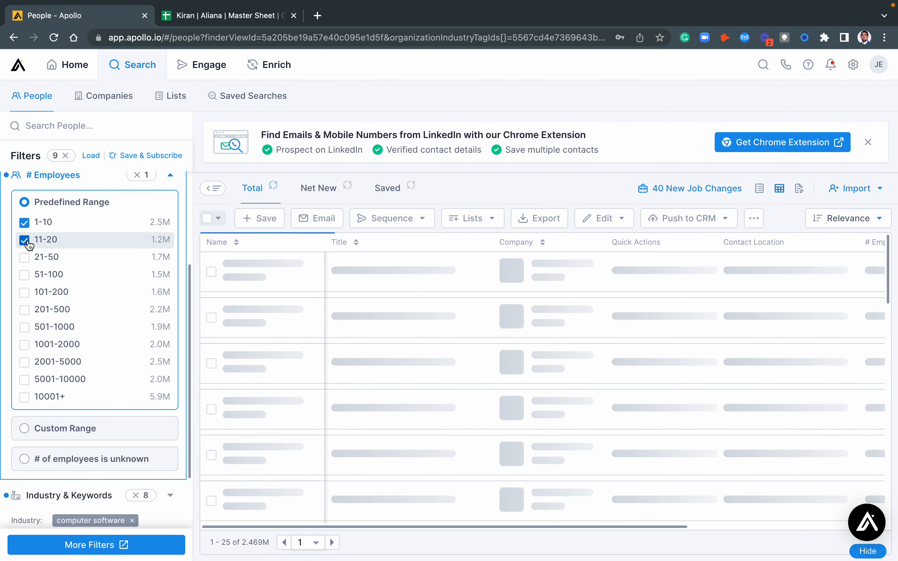
click(26, 258)
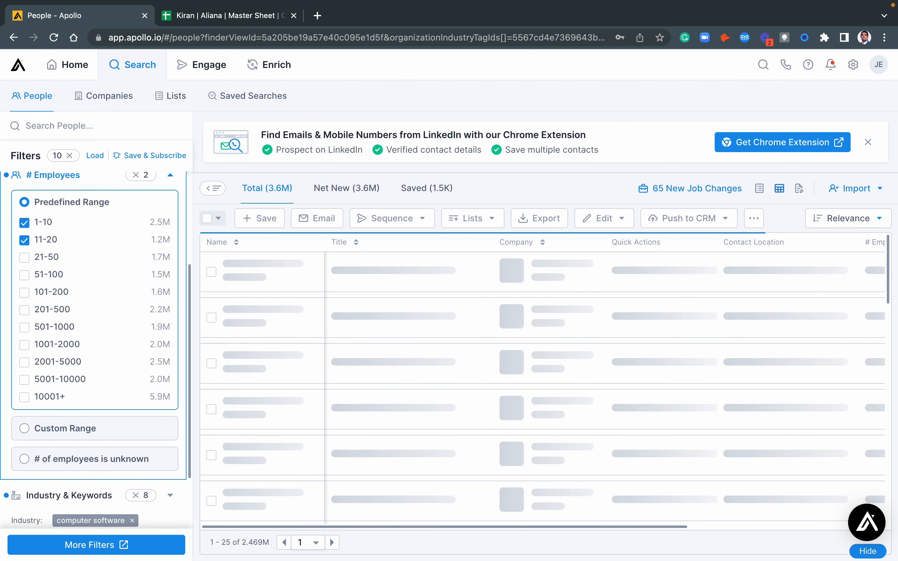
click(25, 277)
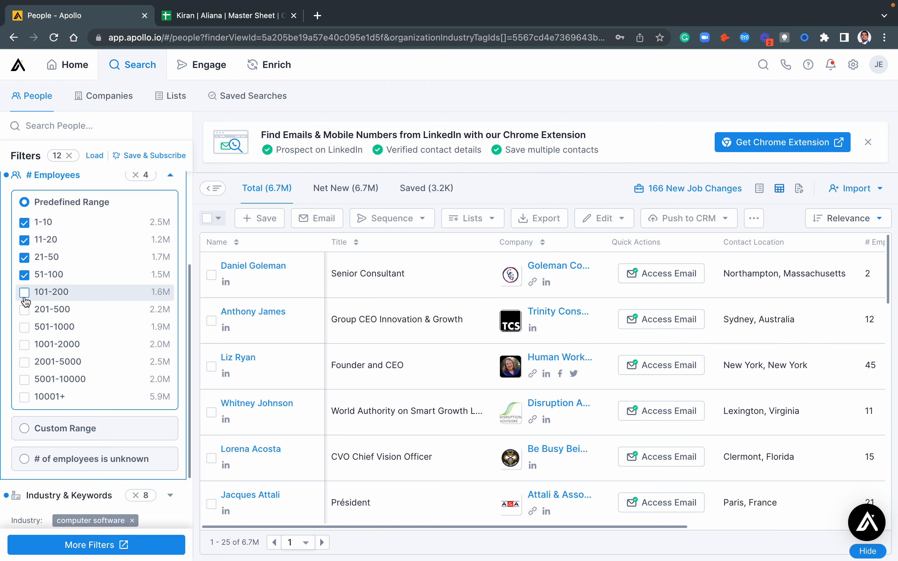
Try including the 101-200 employee range, and switch the employee filter to Custom Range.
click(25, 292)
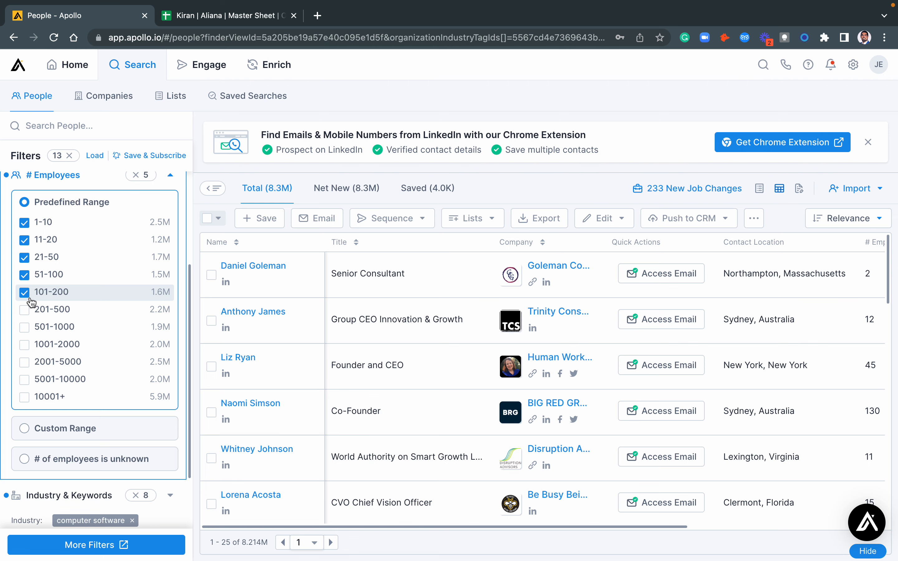
click(30, 299)
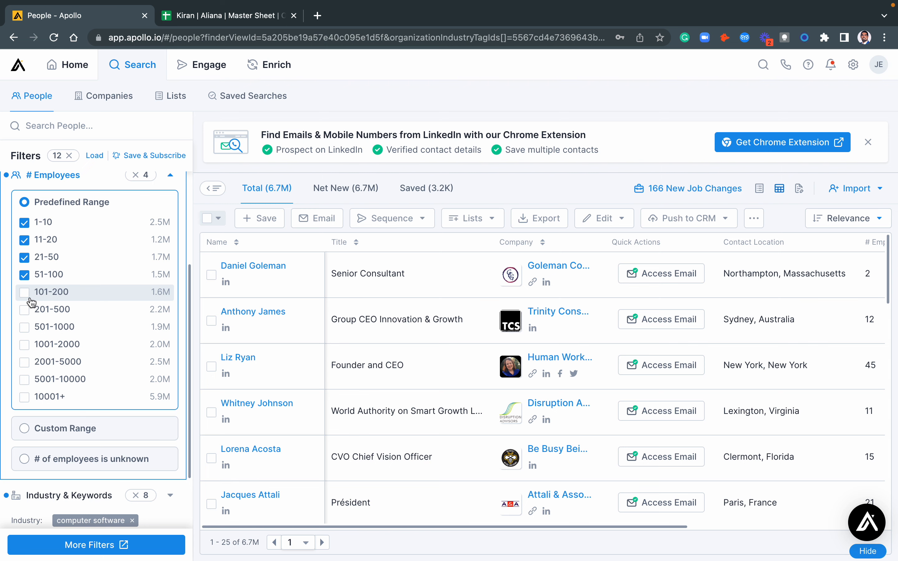
scroll(67, 341, down, 5)
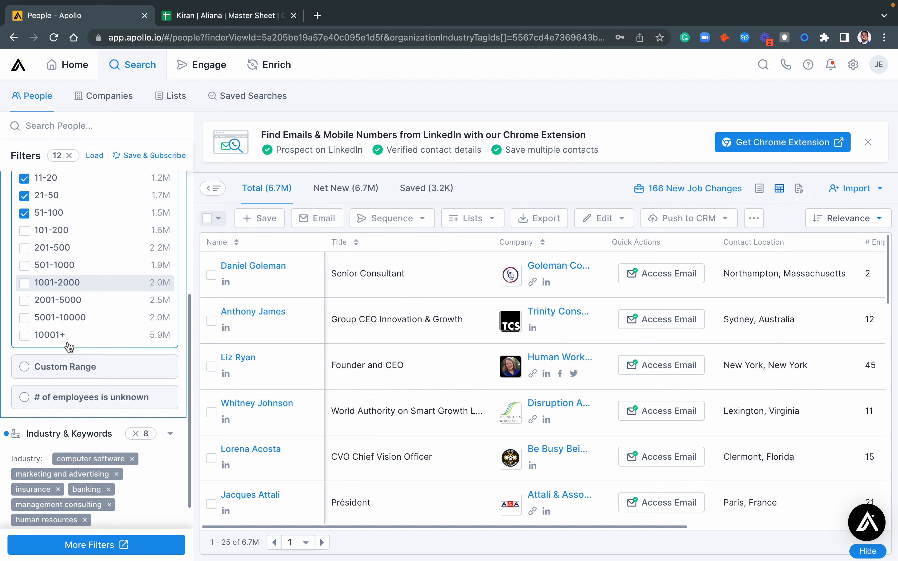
click(25, 292)
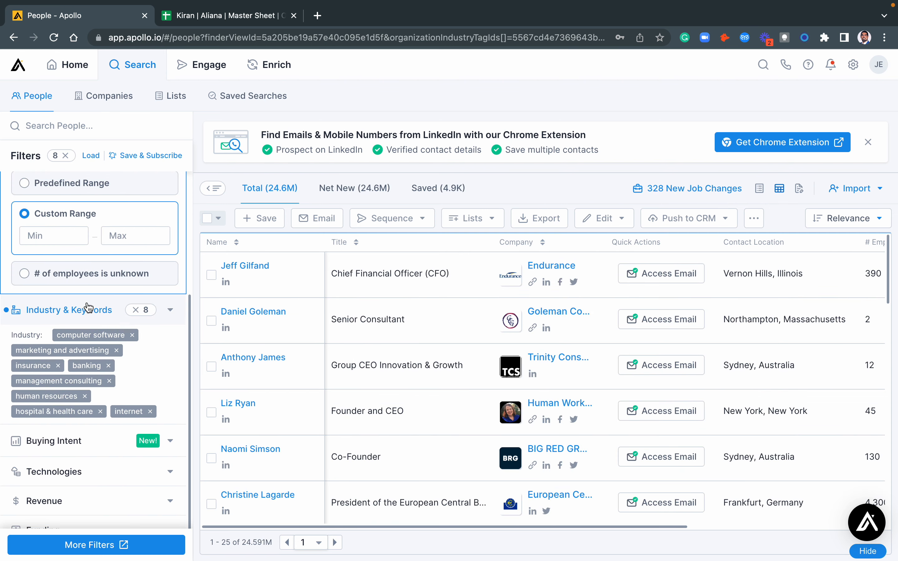
Look through the options of the Technologies, Funding, Job Postings and Sequence filters.
scroll(86, 301, down, 1)
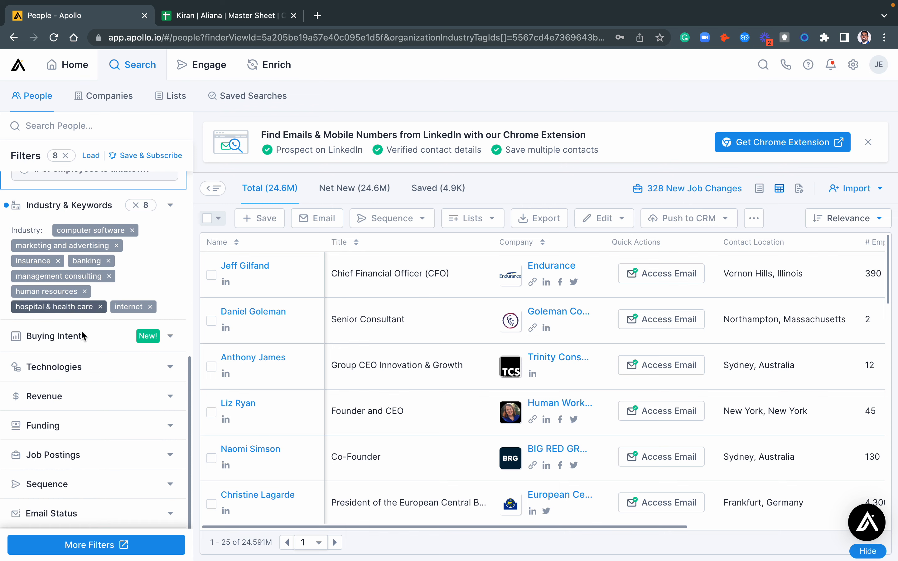
click(76, 370)
scroll(76, 374, down, 1)
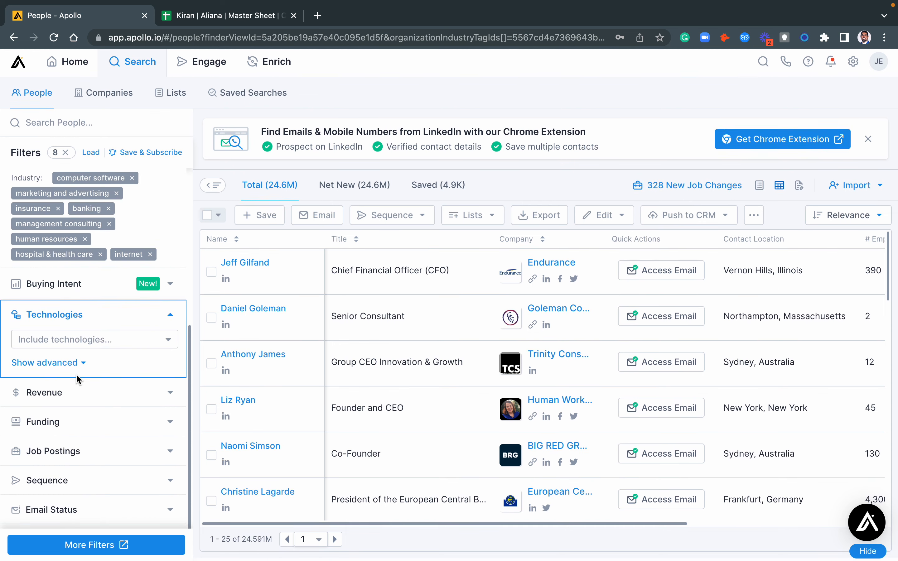
scroll(76, 374, down, 1)
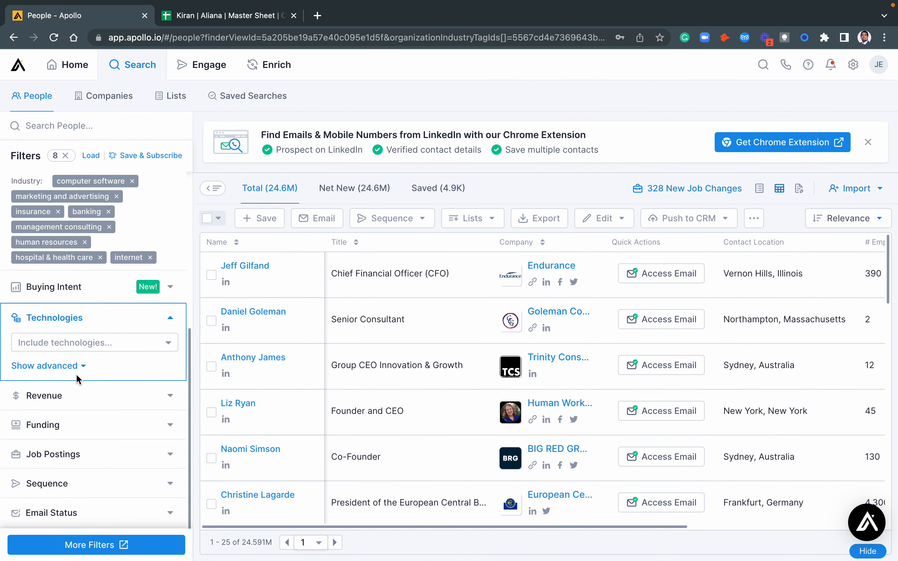
click(83, 426)
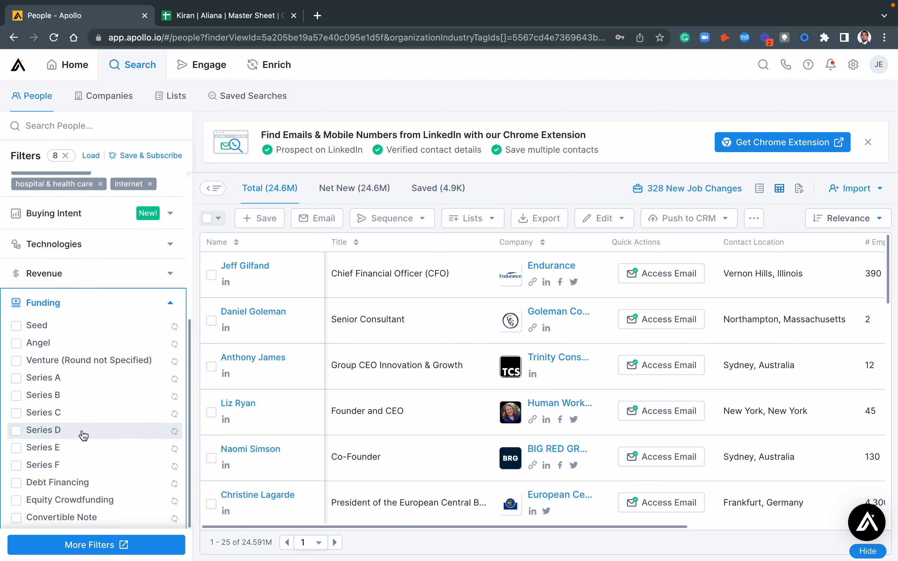
scroll(84, 435, down, 5)
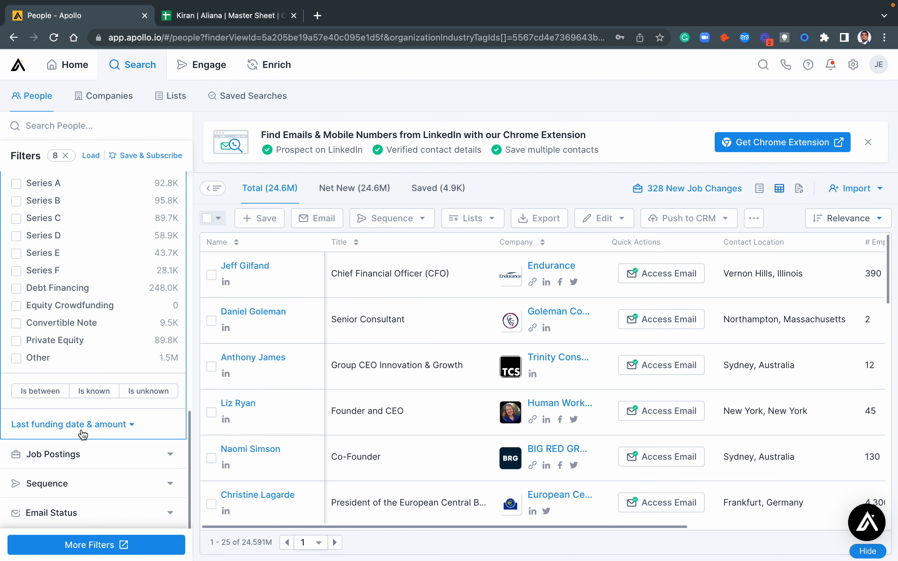
click(89, 454)
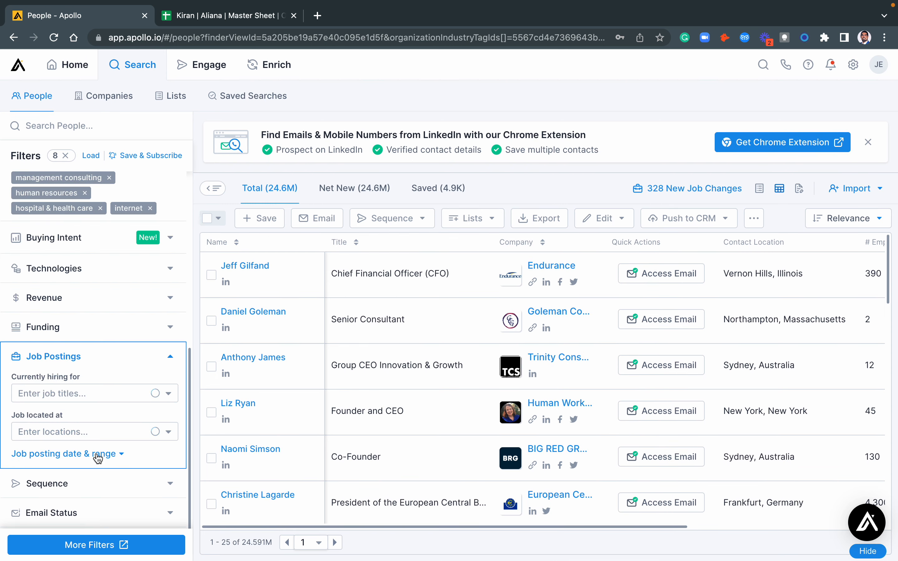
click(95, 481)
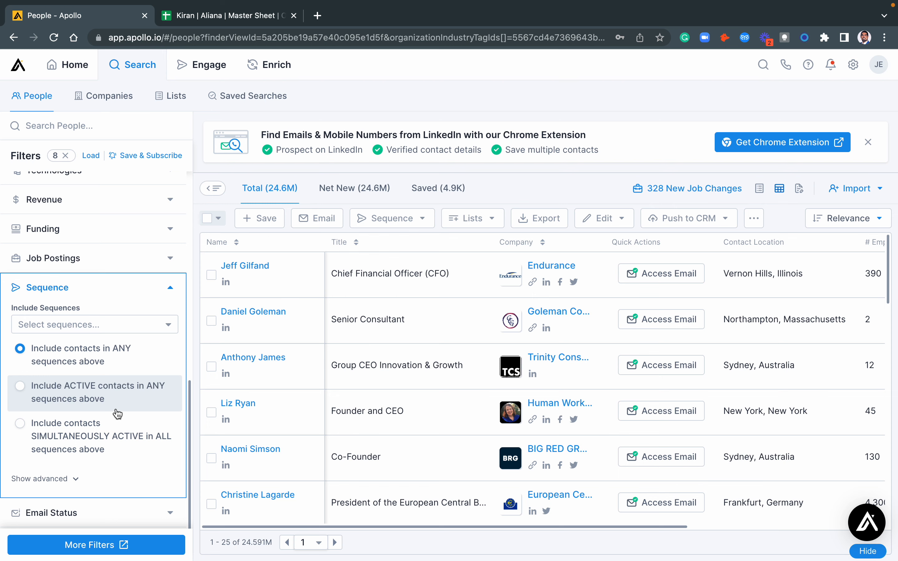
Try limiting the contacts to the Verified business email status, and clear that filter again.
click(115, 513)
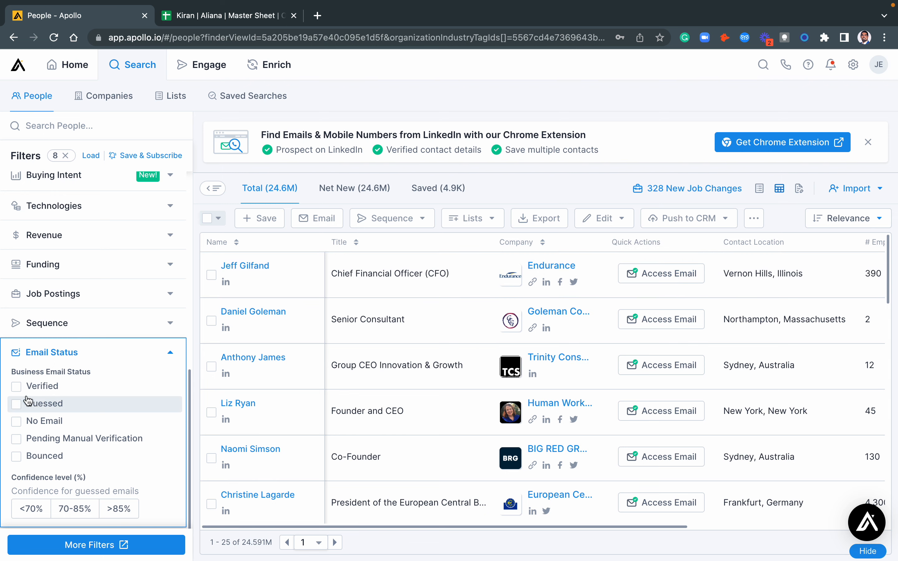
click(17, 387)
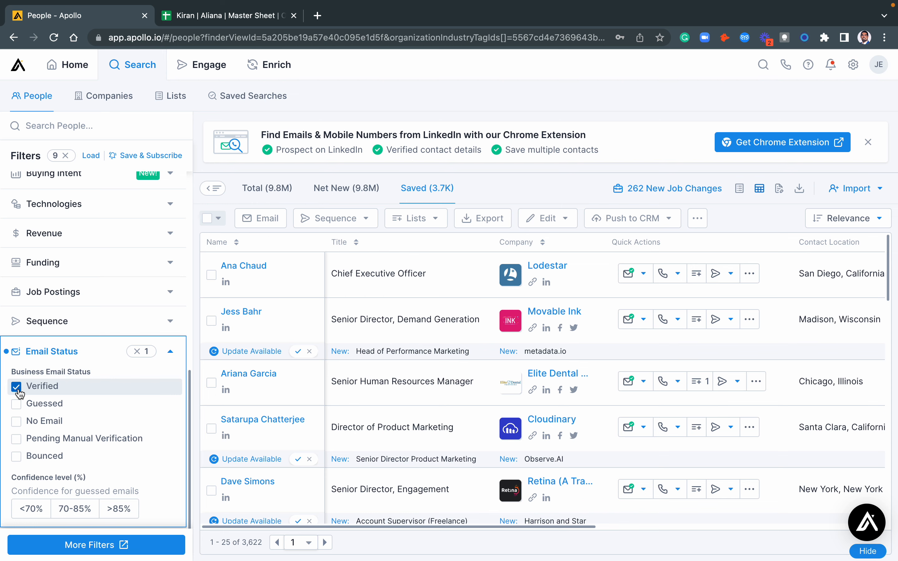
click(16, 387)
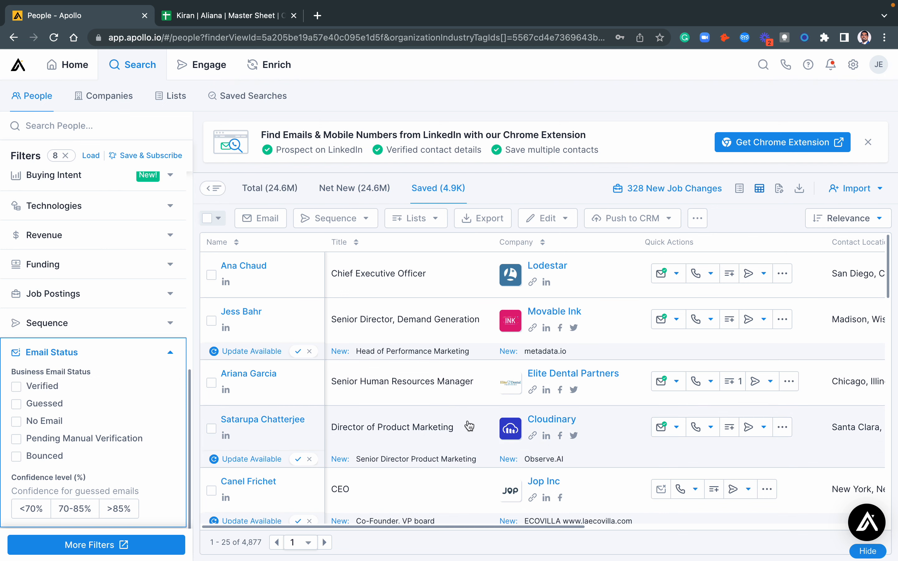
Limit the people search to contacts with the Verified business email status.
click(17, 392)
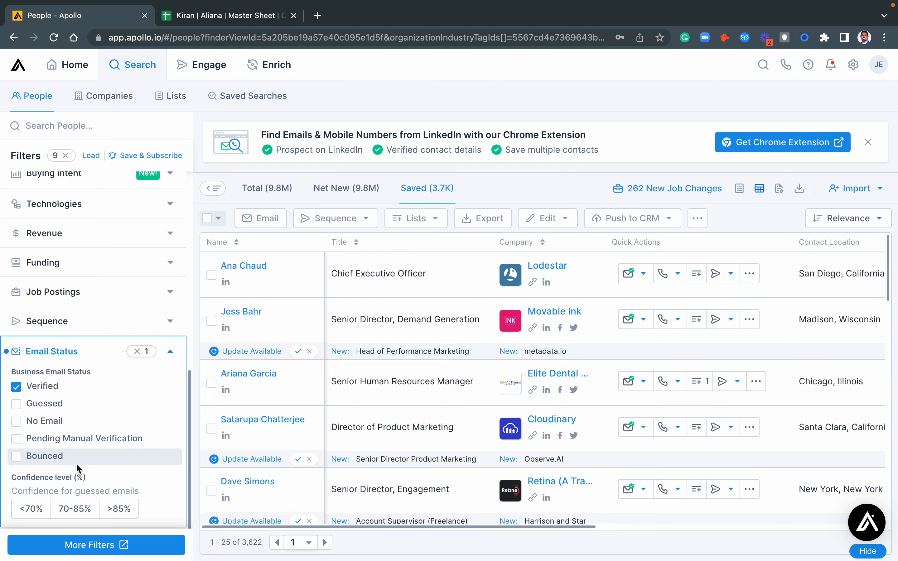
scroll(103, 338, up, 10)
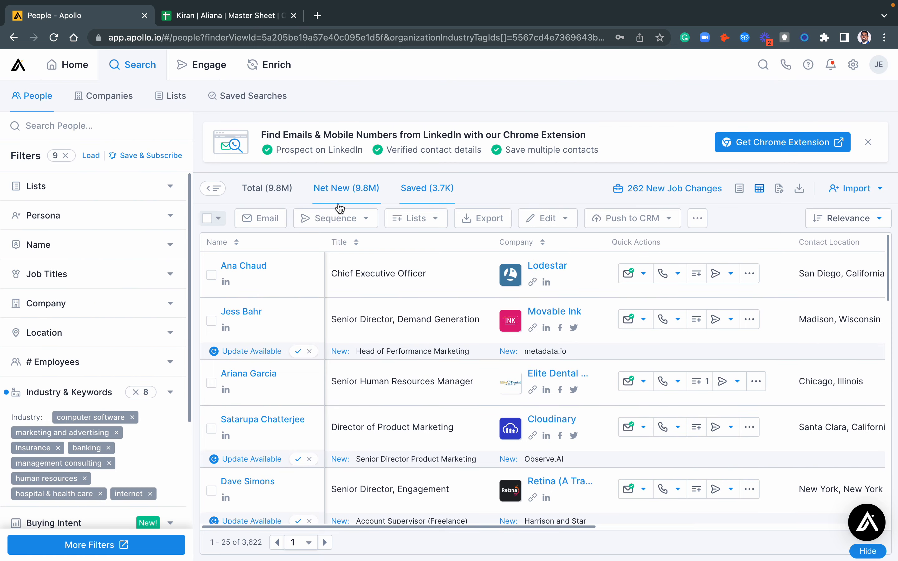
Save the current filters as a new search named Omni Outreach October.
click(170, 156)
click(320, 146)
click(365, 148)
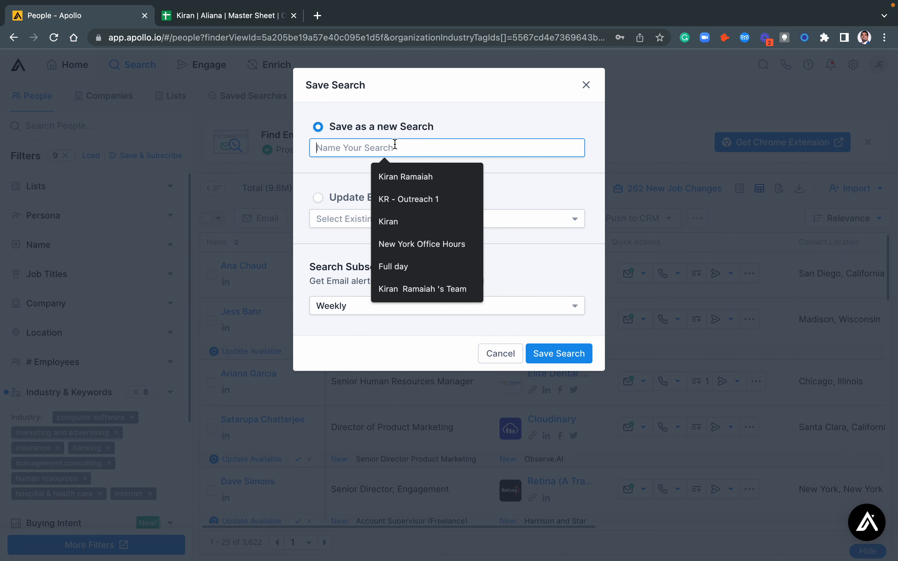
text(mni)
key(BackSpace)
text(Omni)
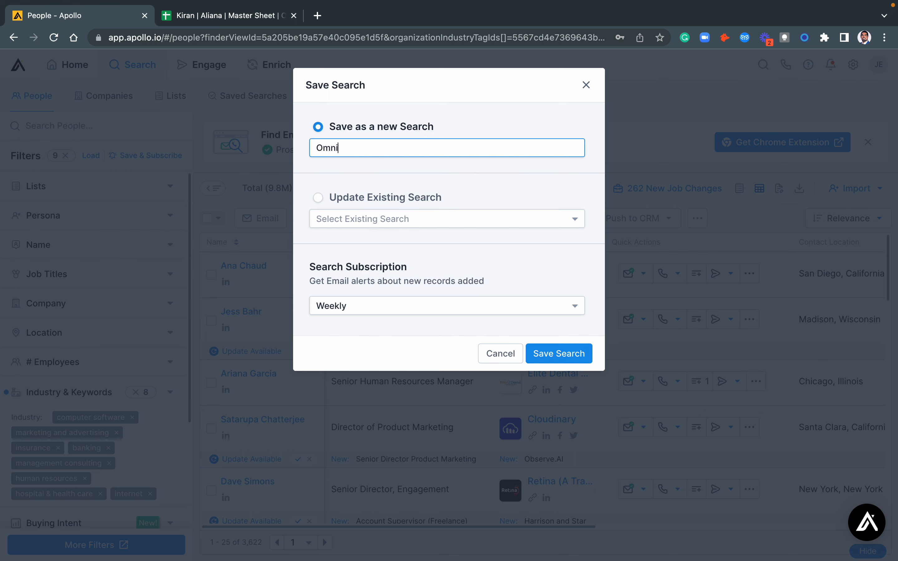
text( Outreach Olctober)
click(446, 176)
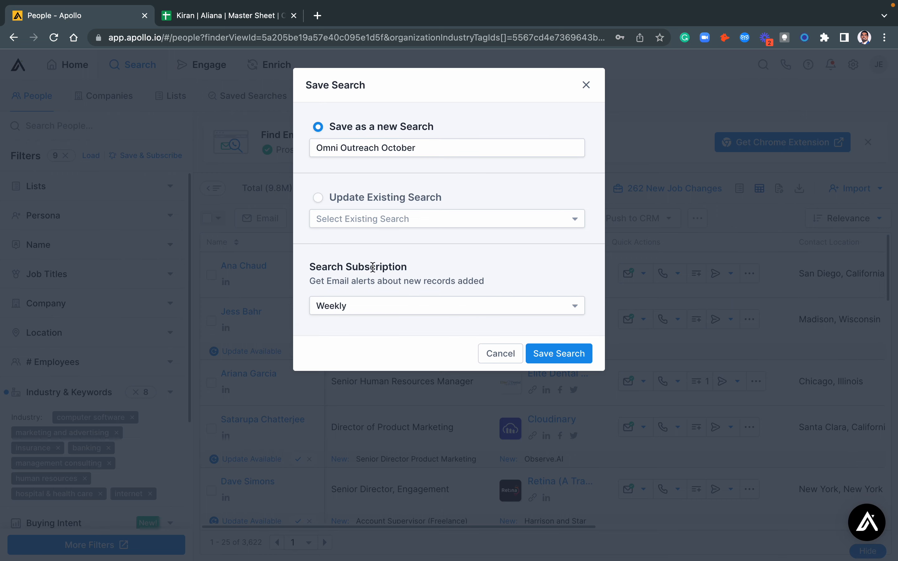
click(557, 358)
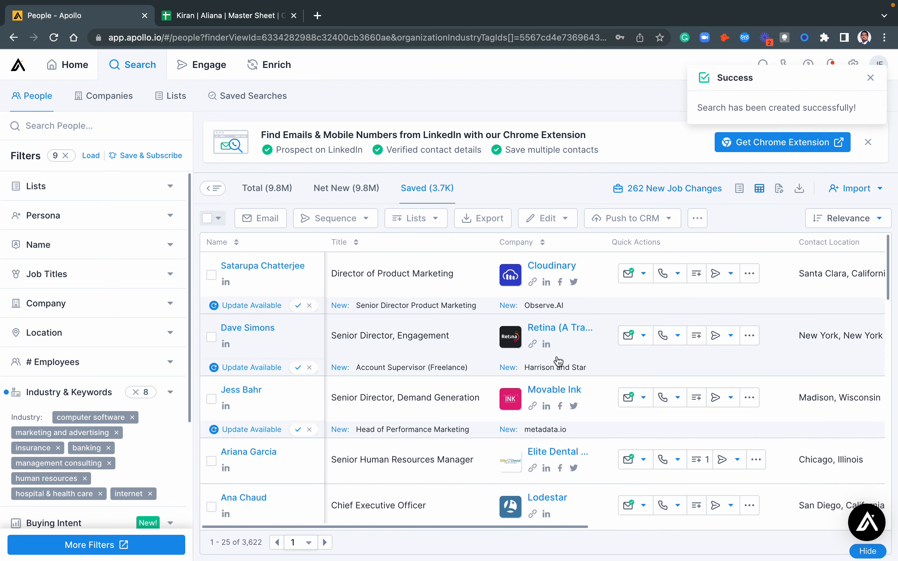
Open the editing settings of the Omni Outreach October saved search, review its alert frequencies, and update it with the Weekly subscription.
click(78, 70)
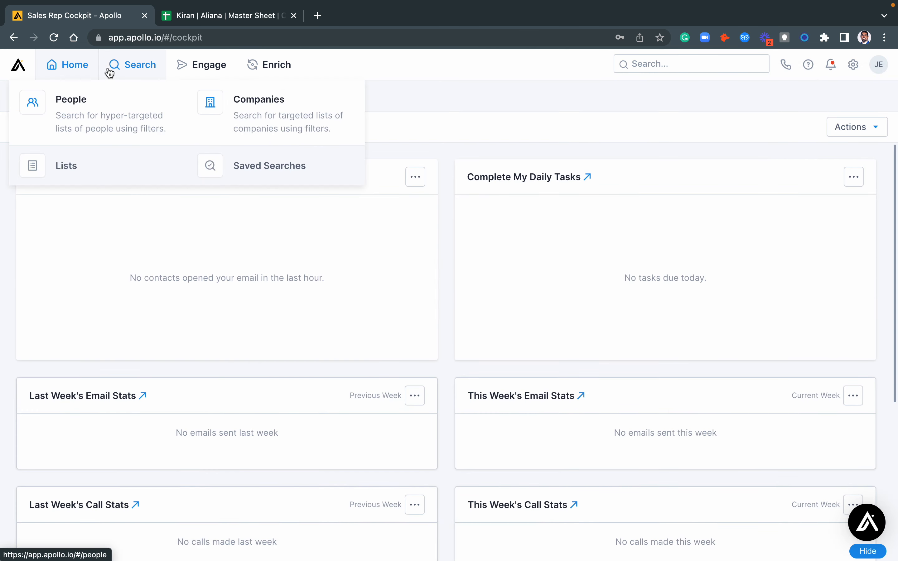
click(134, 74)
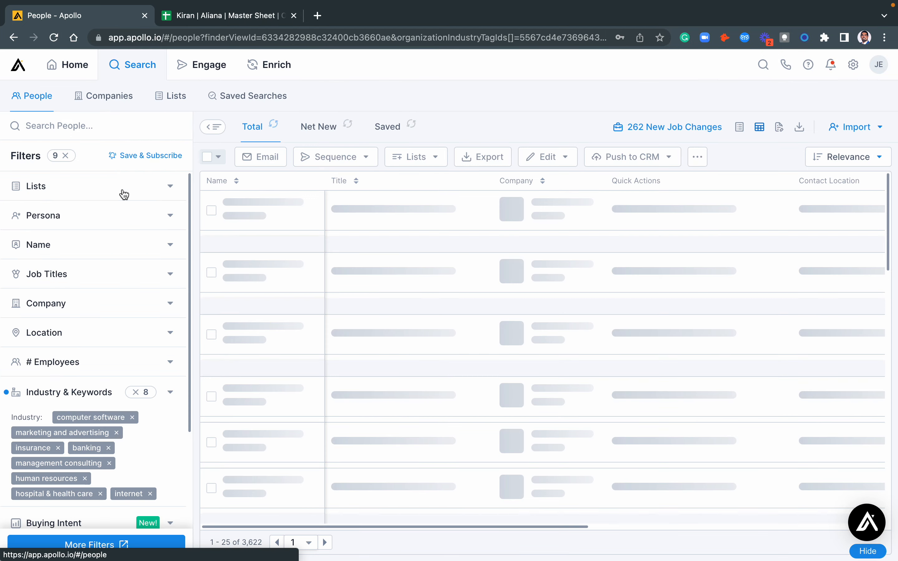
click(265, 107)
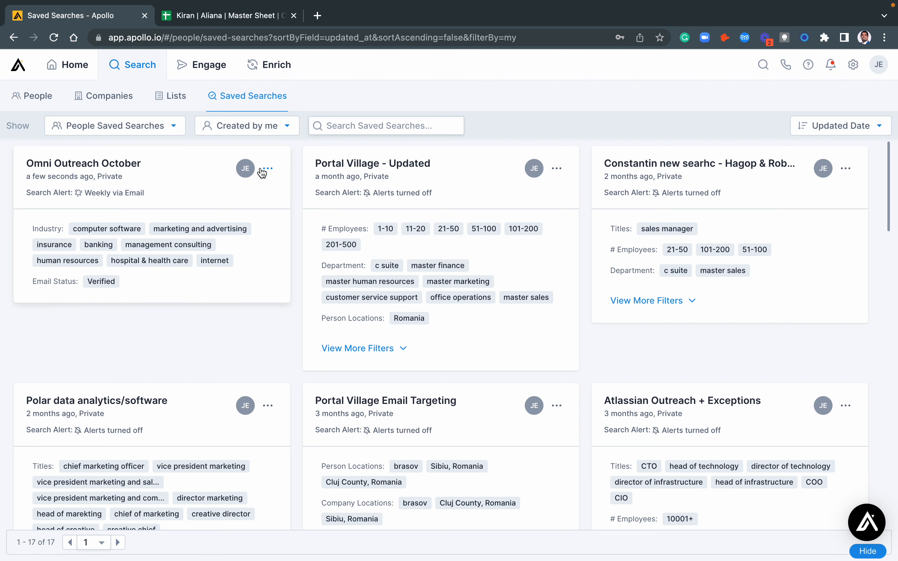
click(275, 170)
click(274, 195)
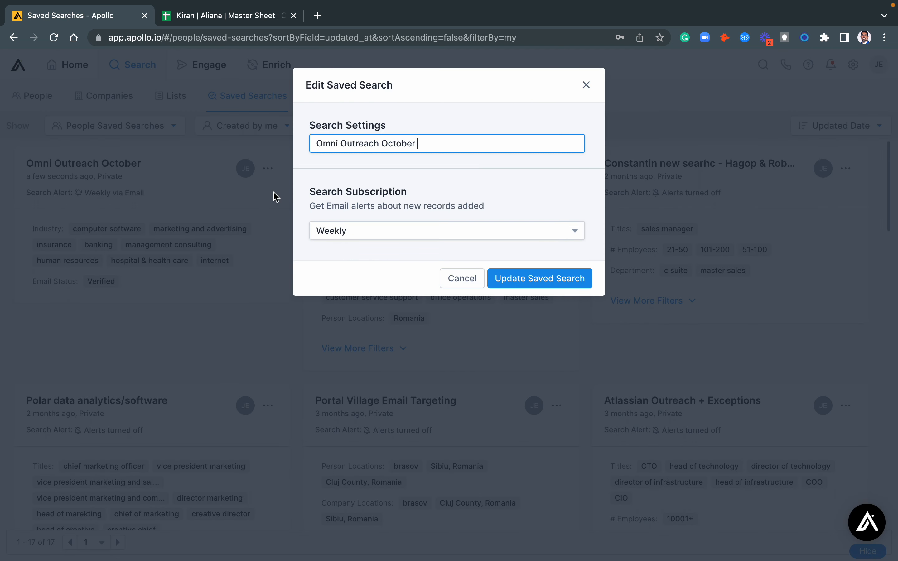
click(375, 229)
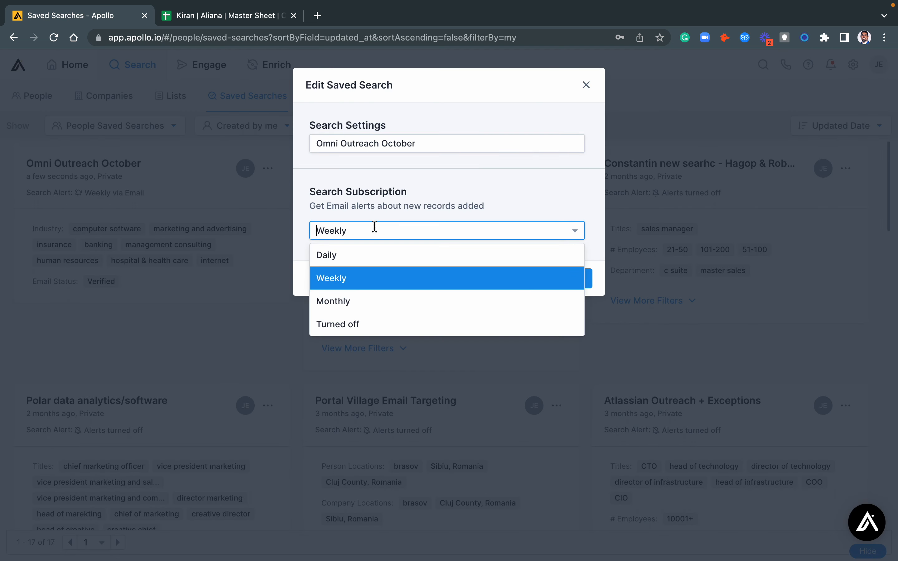
click(508, 261)
click(514, 279)
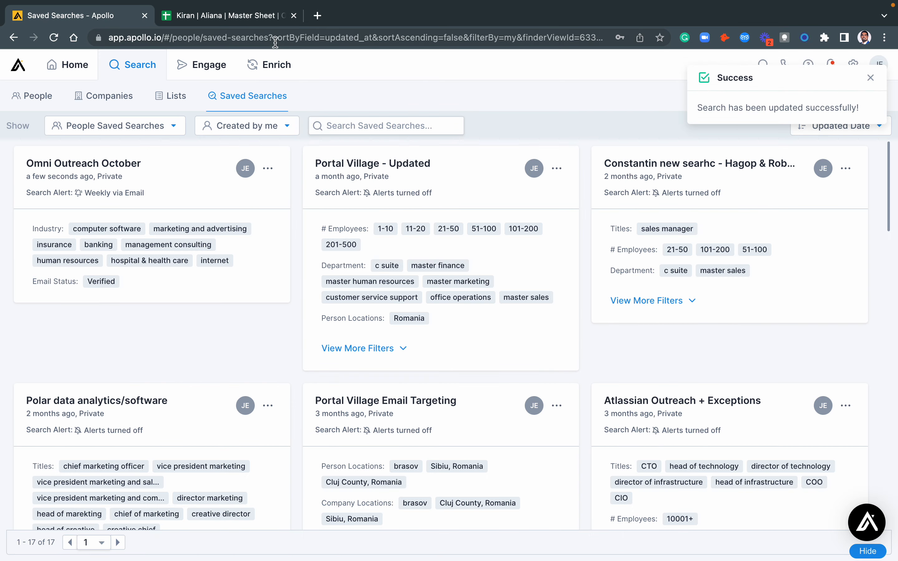
Open the Omni Outreach October saved search and select the whole page of its Net New contacts.
click(157, 192)
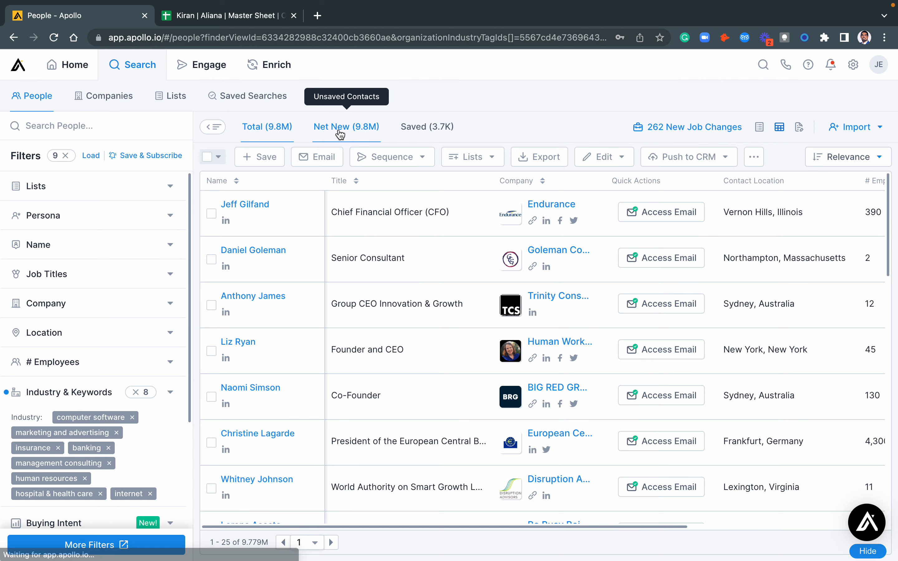
click(341, 135)
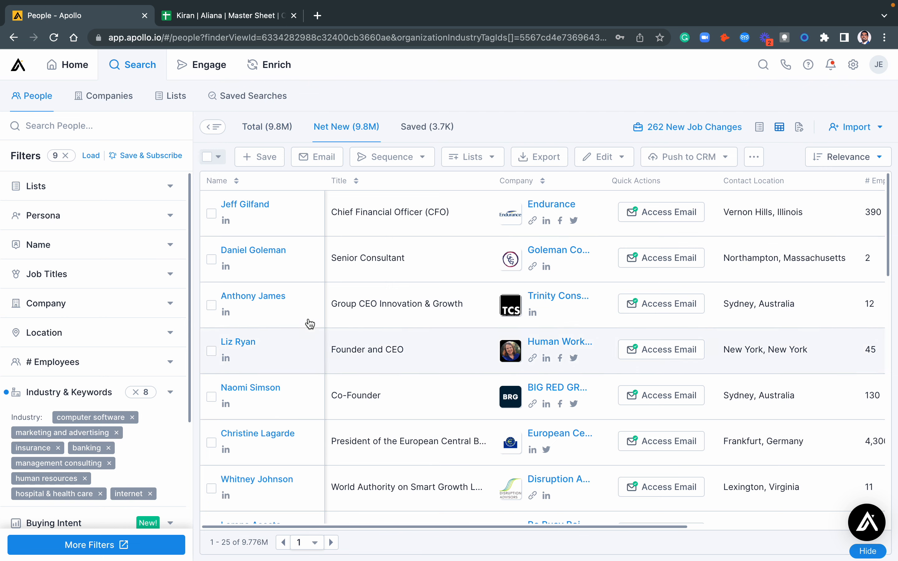
click(209, 160)
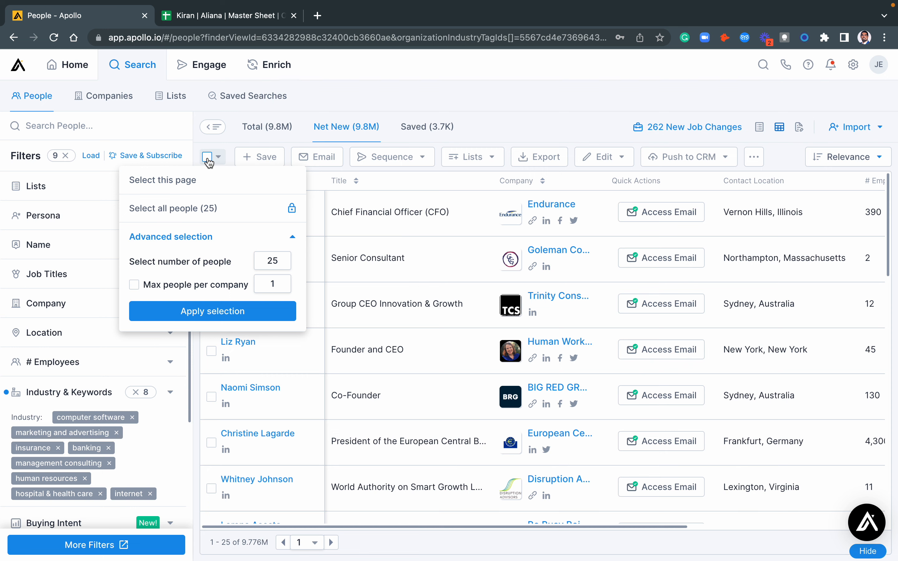
click(164, 180)
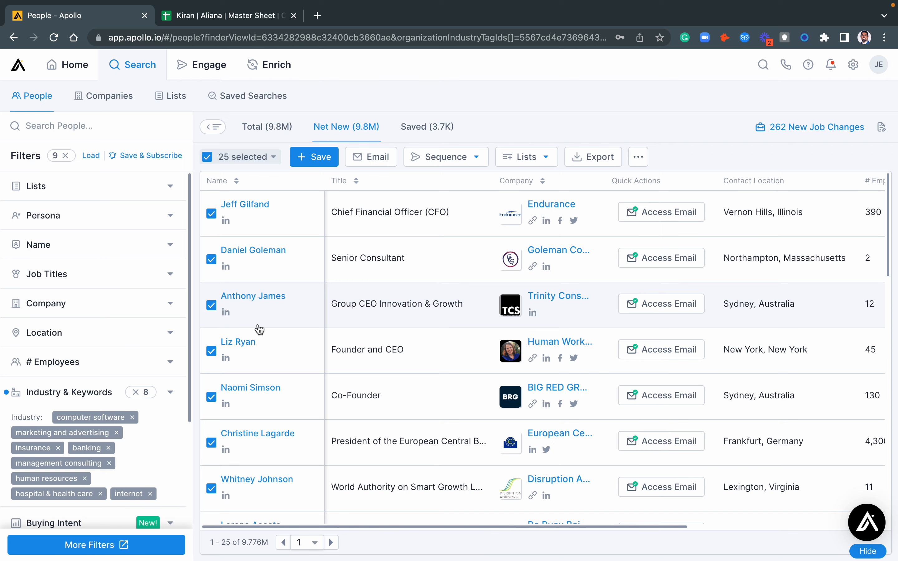
Save the selected contacts to a new list named New List Omni | October.
click(312, 157)
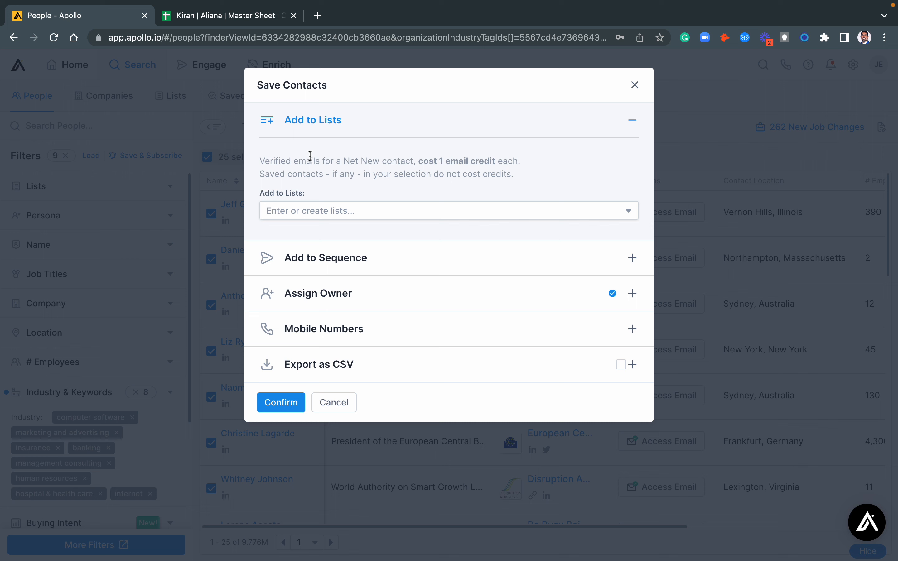
click(339, 216)
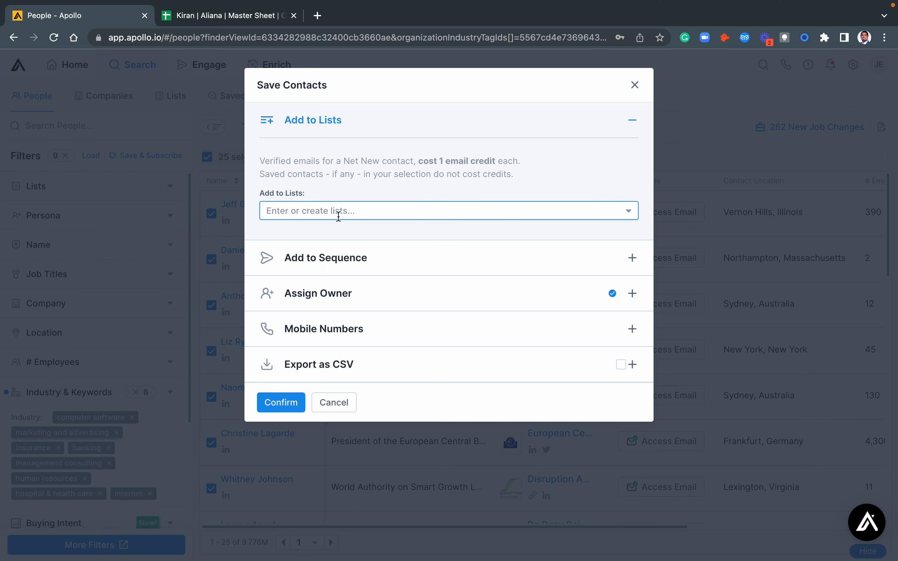
text(Octo)
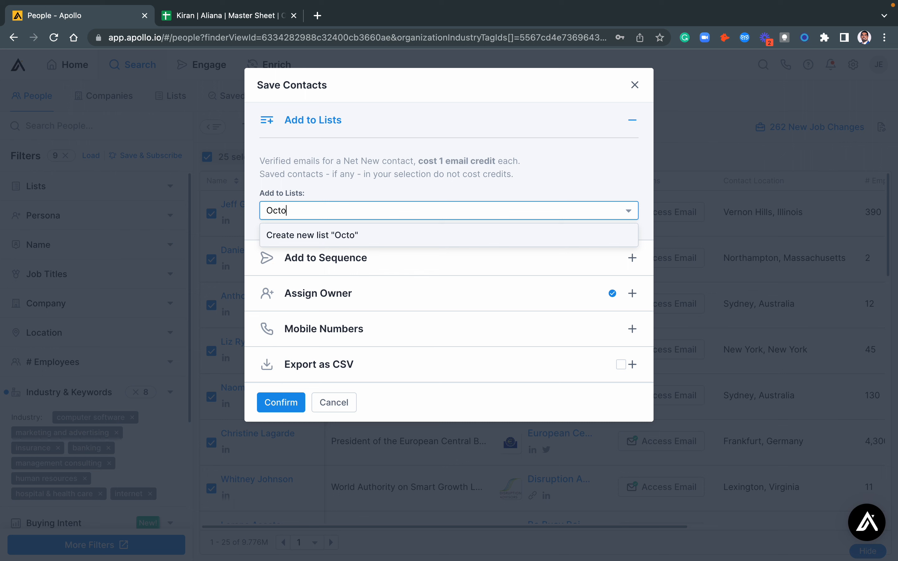
text(ber Omi)
key(super+a)
text(New List Oc)
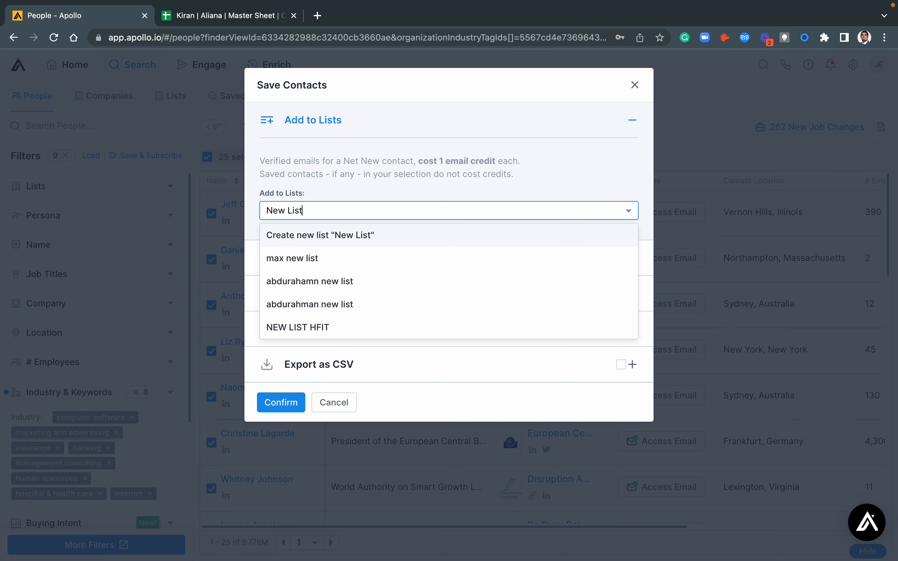
key(BackSpace)
key(BackSpace)
text(Omni | October)
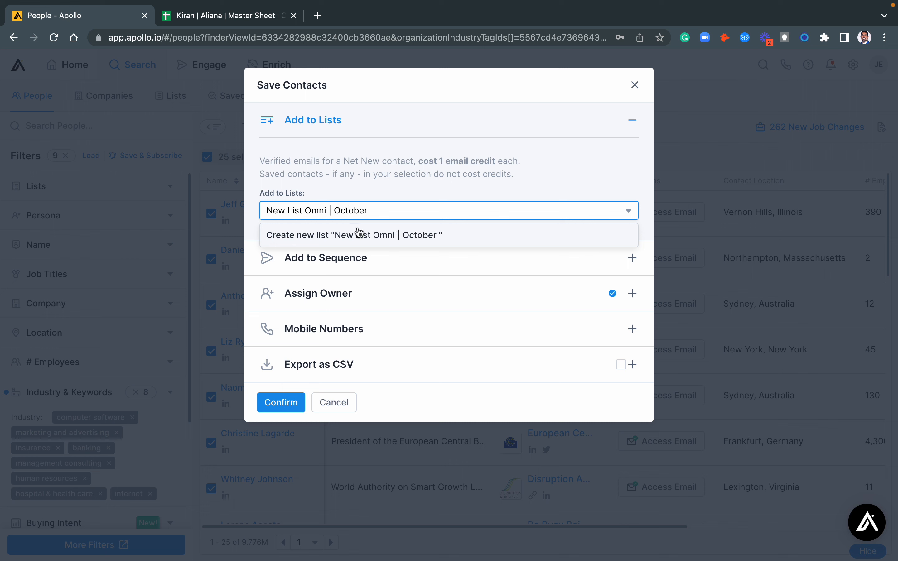
click(375, 238)
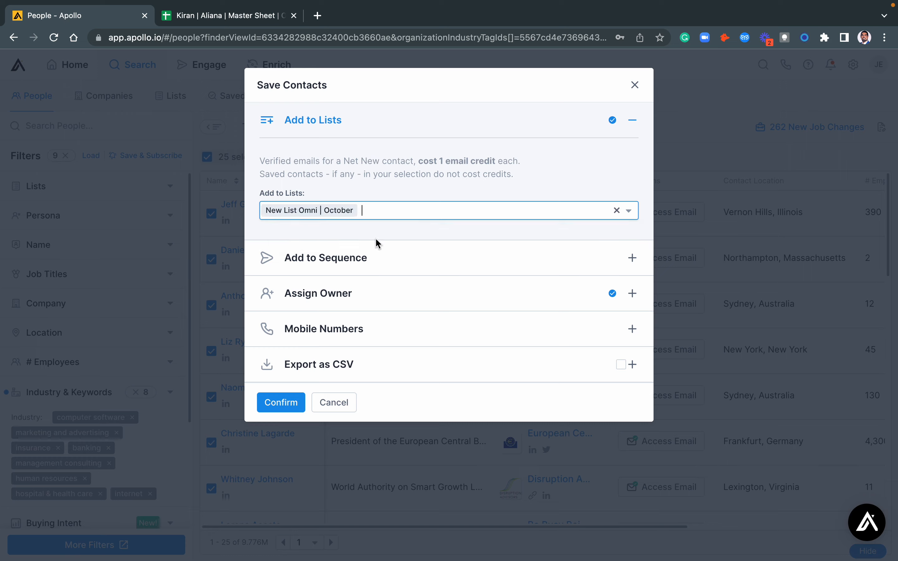
click(290, 407)
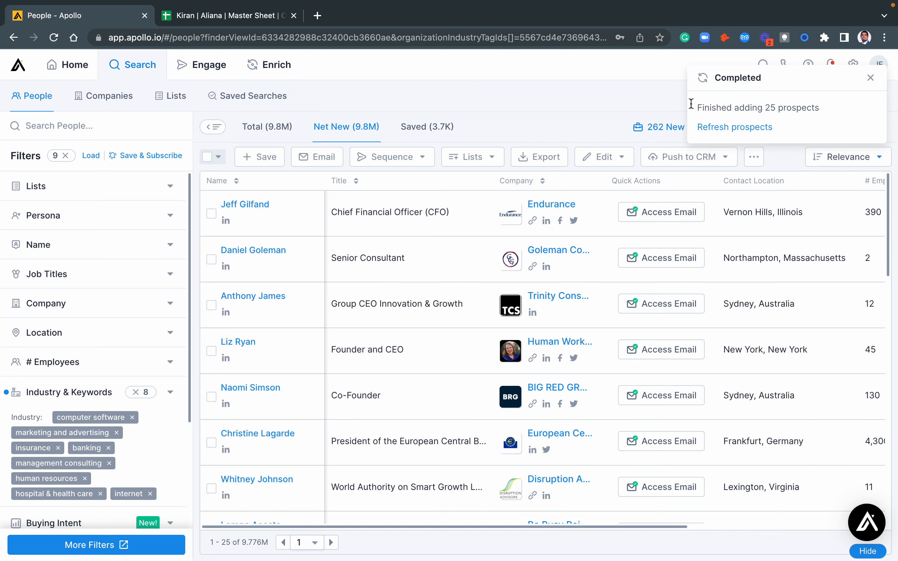
Check the people lists, and reopen the Omni Outreach October saved search at its Net New contacts.
click(178, 103)
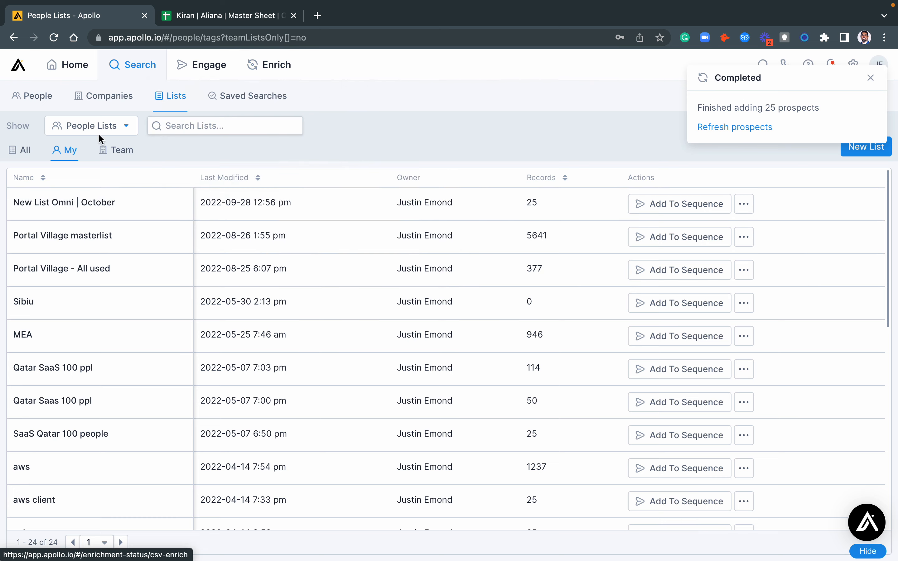
click(241, 102)
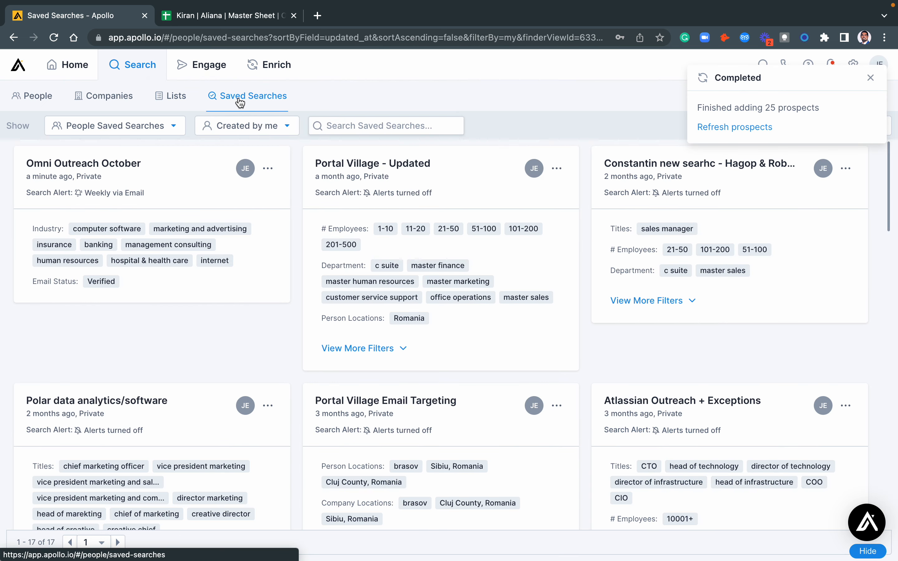
click(207, 163)
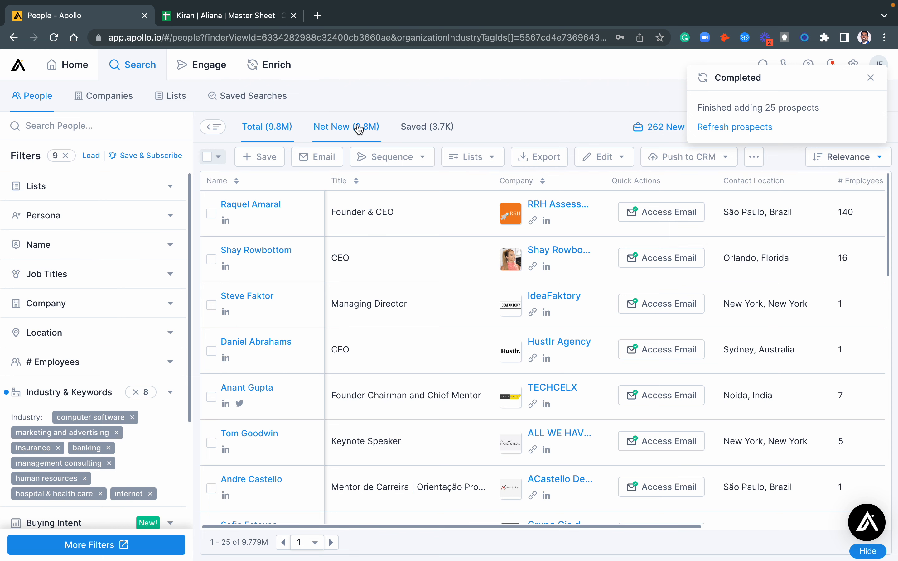
click(358, 128)
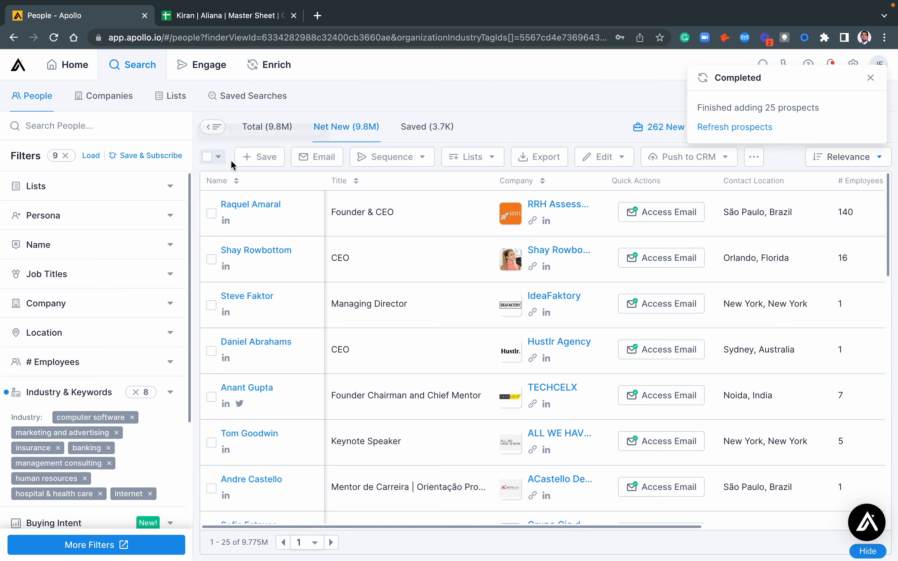
Select all Net New contacts on the current page and expand the Job Titles filter.
click(219, 156)
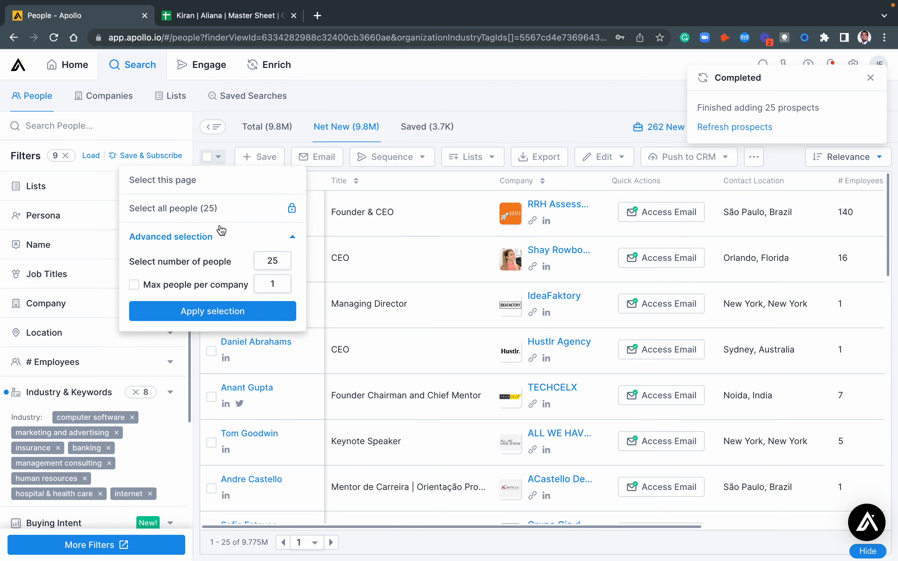
click(226, 188)
click(214, 161)
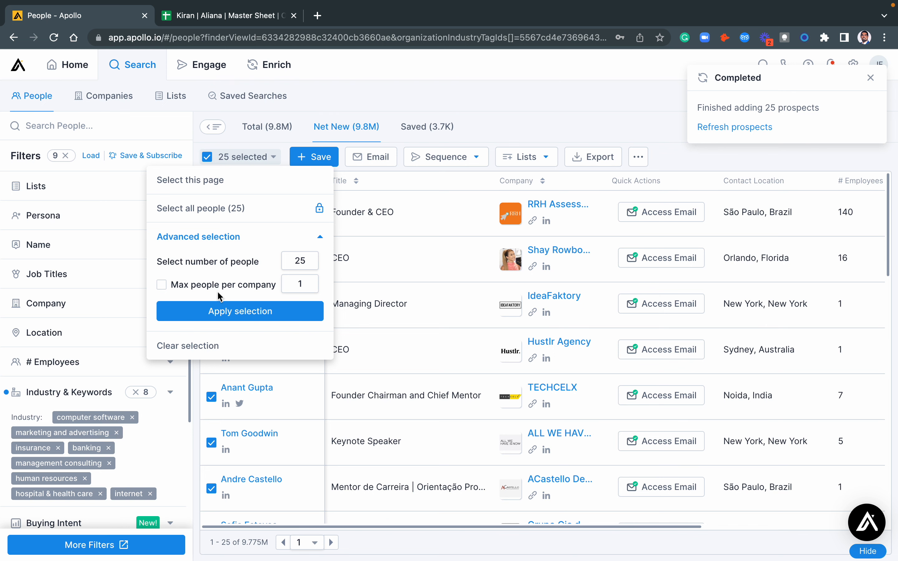
click(520, 141)
click(136, 284)
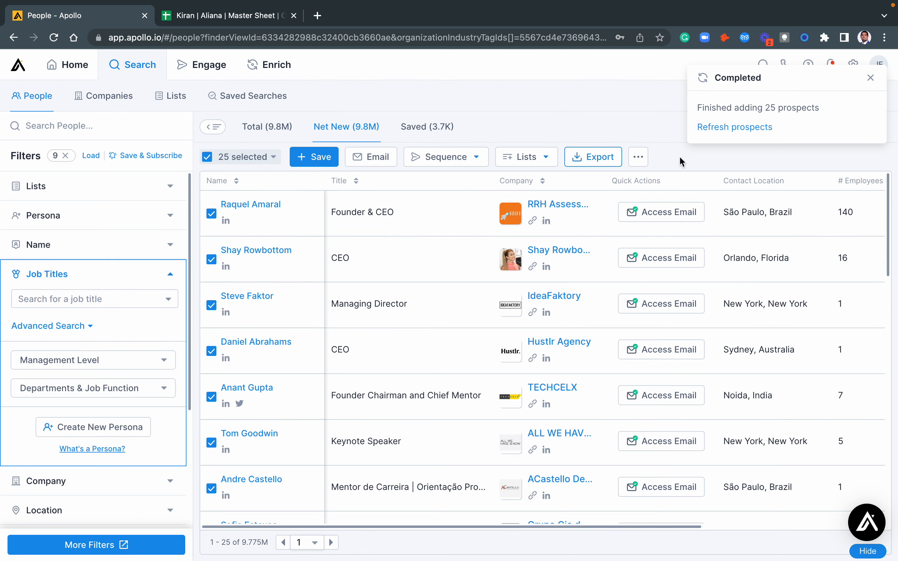
click(871, 78)
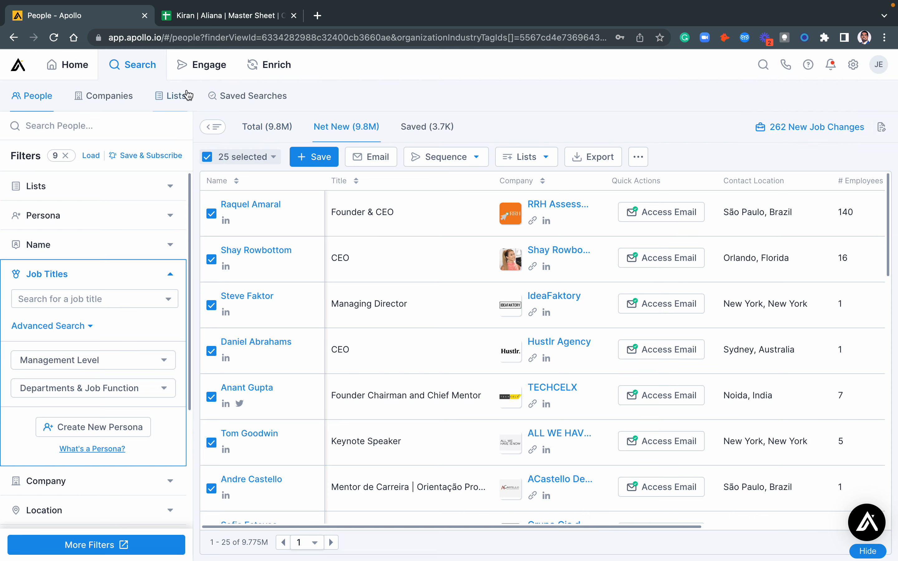
Delete the people list New List Omni | October.
click(179, 96)
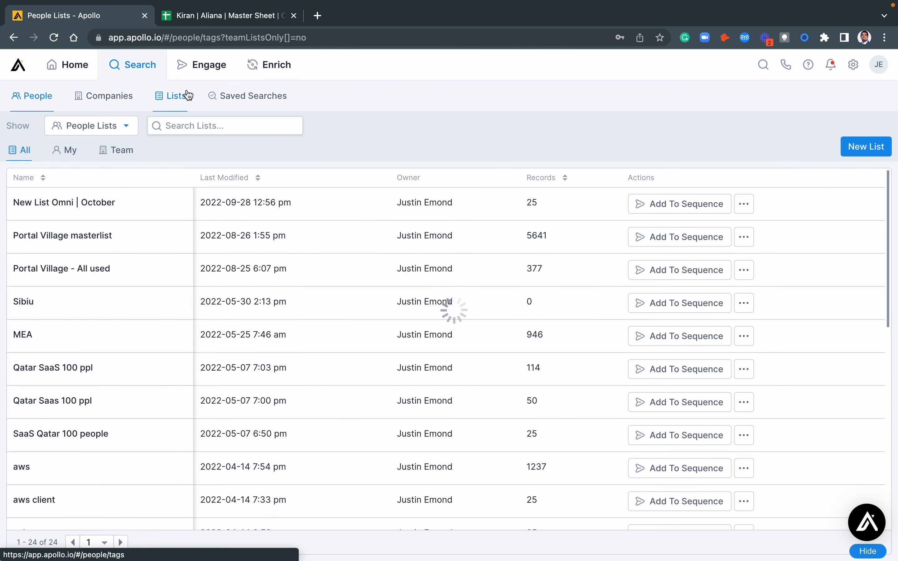
click(745, 204)
click(745, 248)
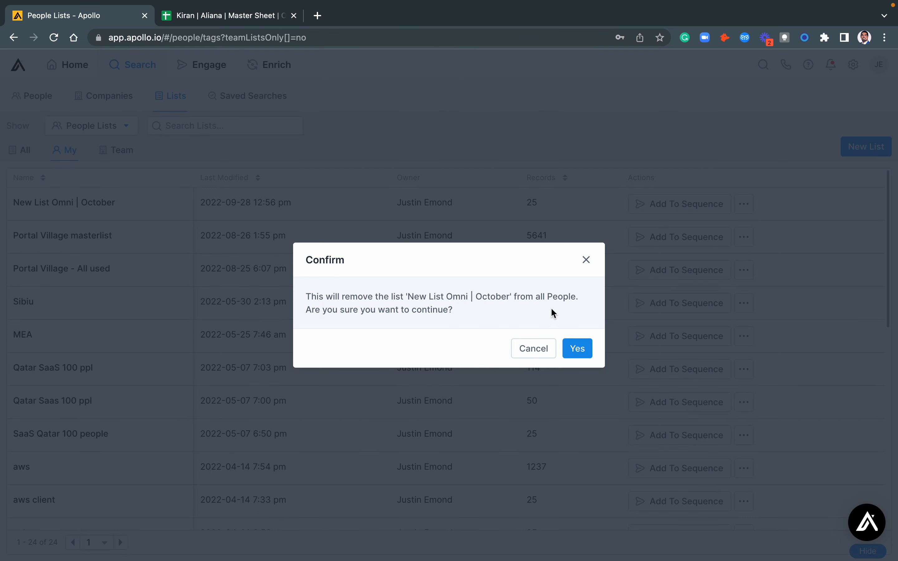
click(576, 348)
Reopen the Omni Outreach October search from the saved searches.
click(256, 98)
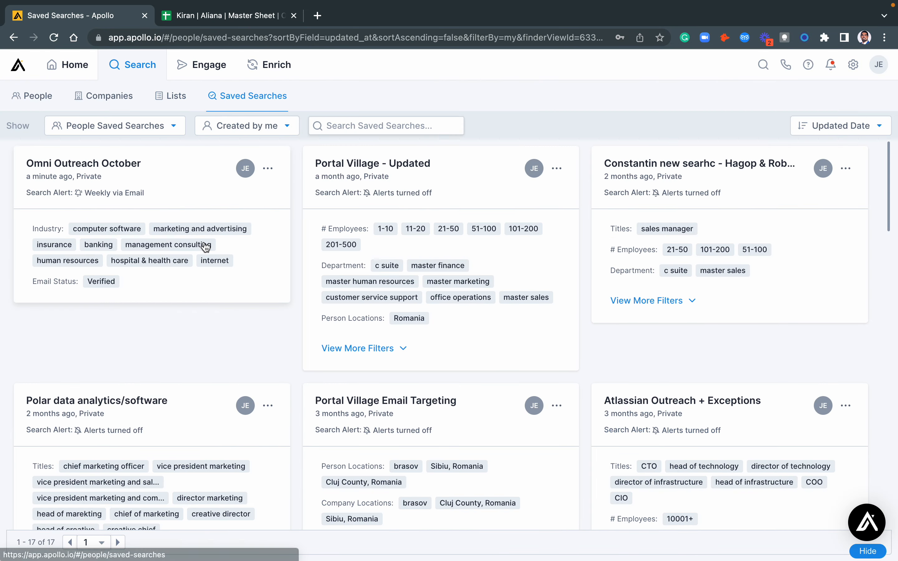
click(176, 212)
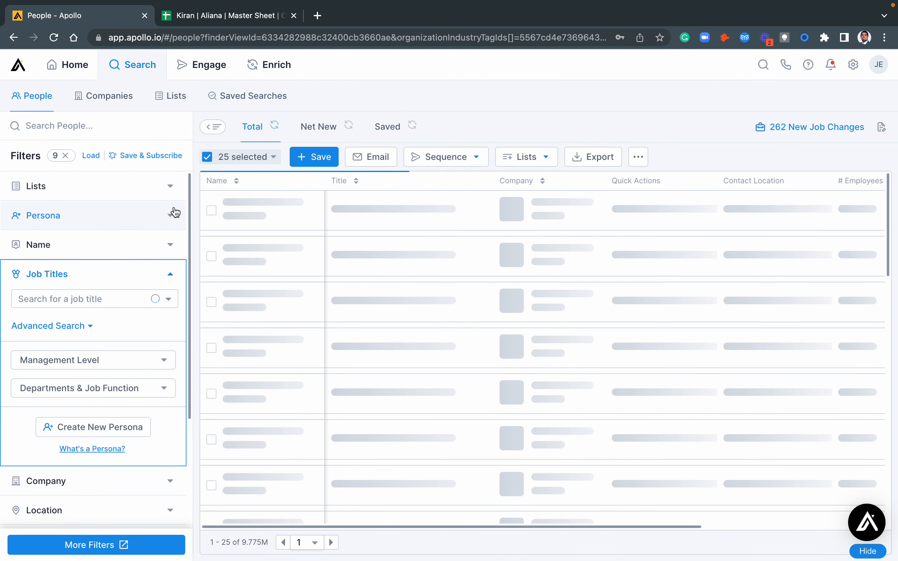
Add founder as a job title in the Job Titles filter of the reopened search.
scroll(121, 399, down, 5)
scroll(122, 399, down, 2)
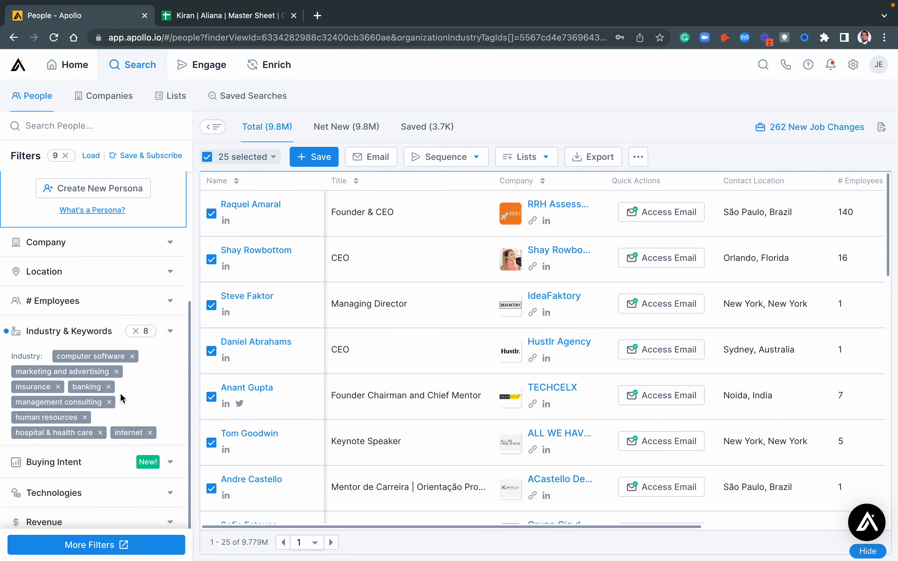
scroll(120, 393, up, 6)
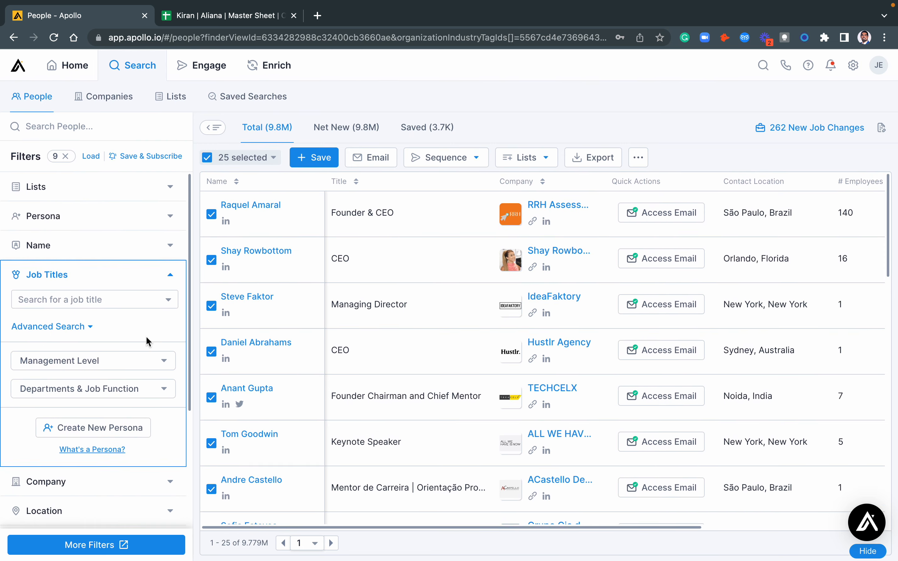
click(120, 301)
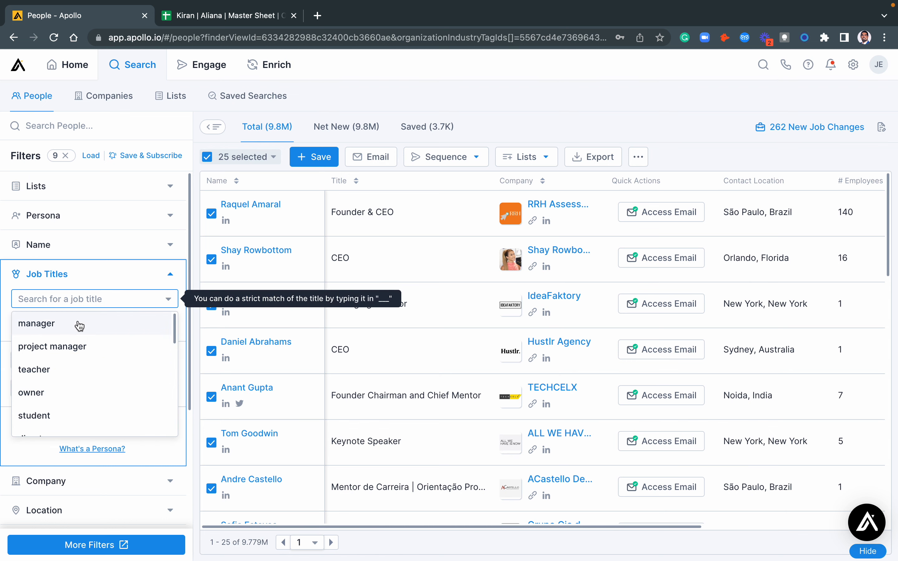
text(foun)
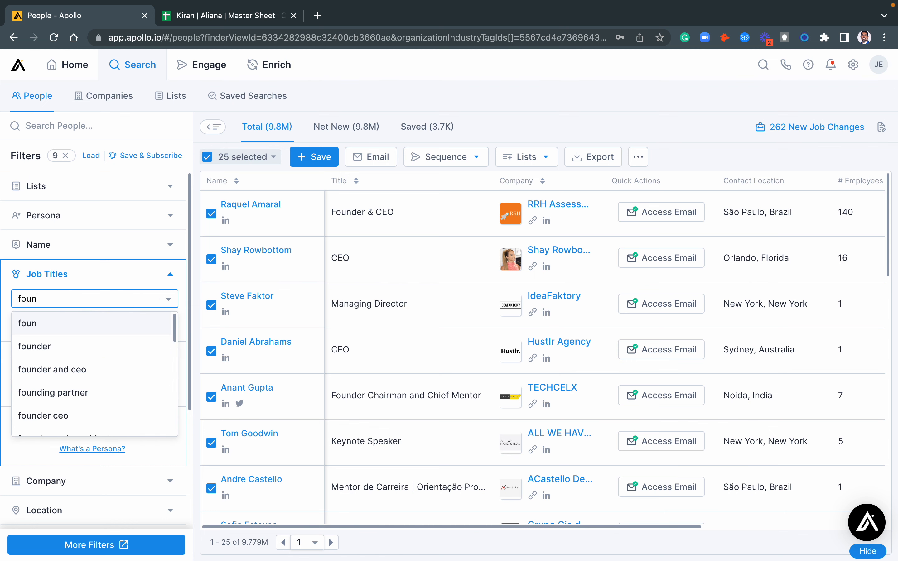
text(d)
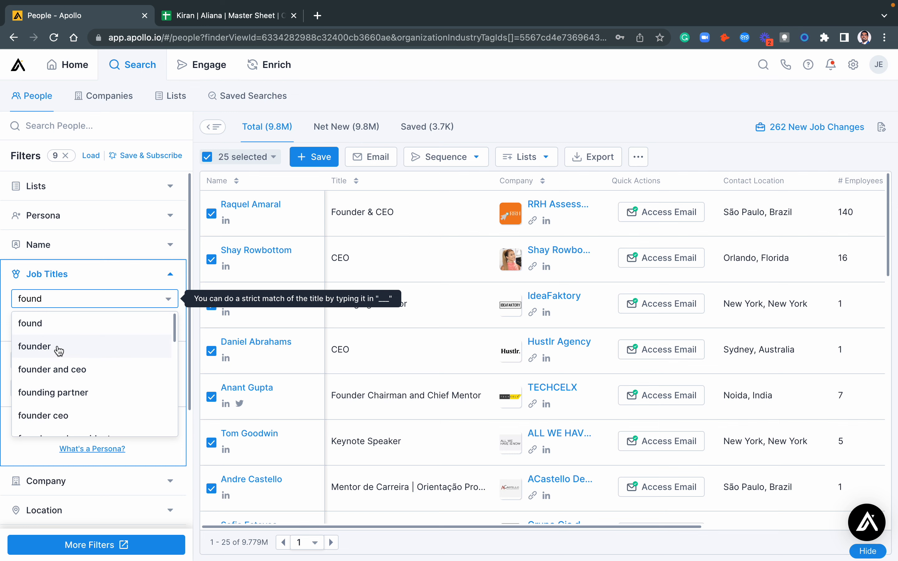
click(57, 348)
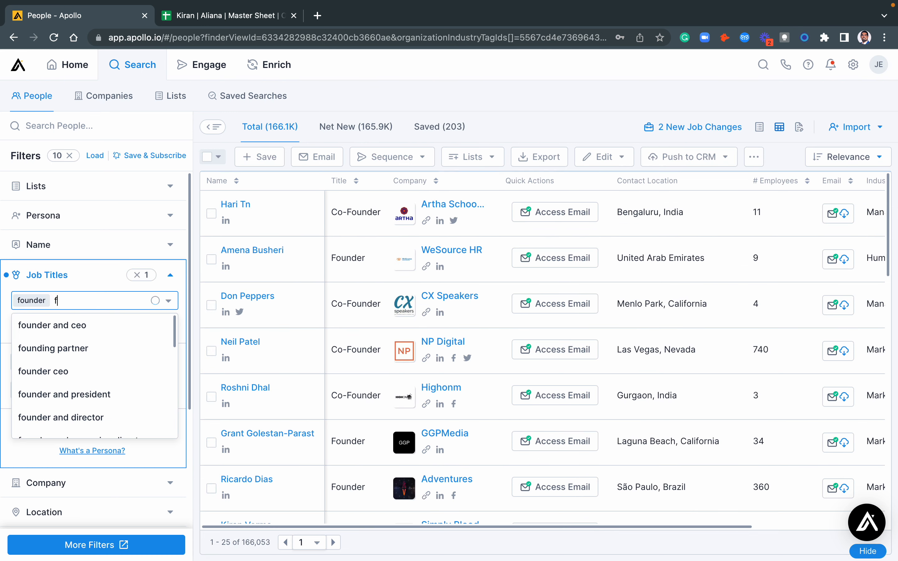
Add founder and ceo as another title in the Job Titles filter.
text(f)
key(BackSpace)
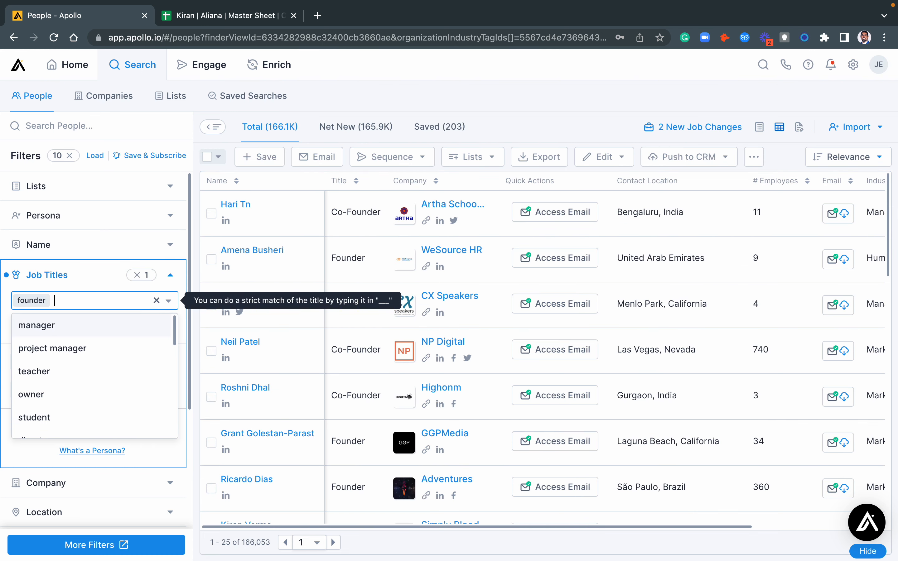
text(foui)
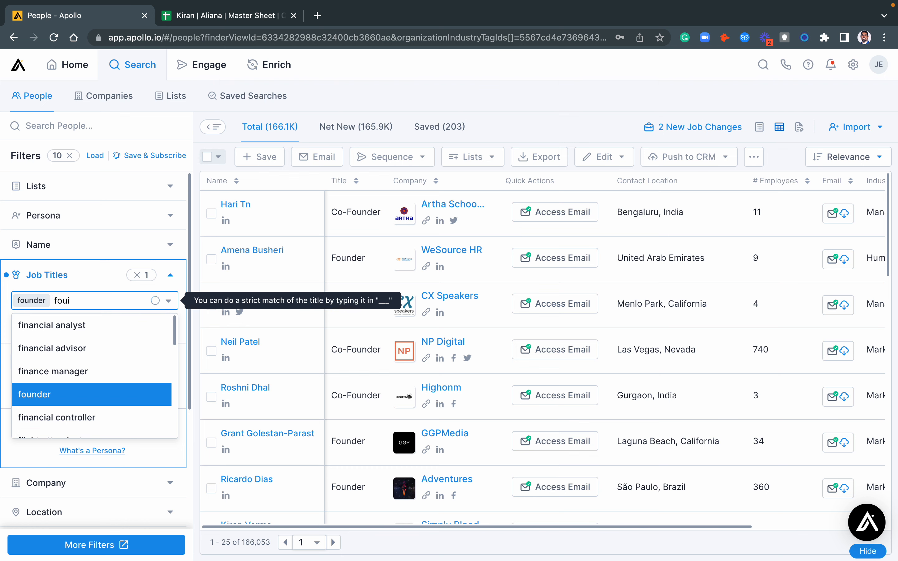
key(BackSpace)
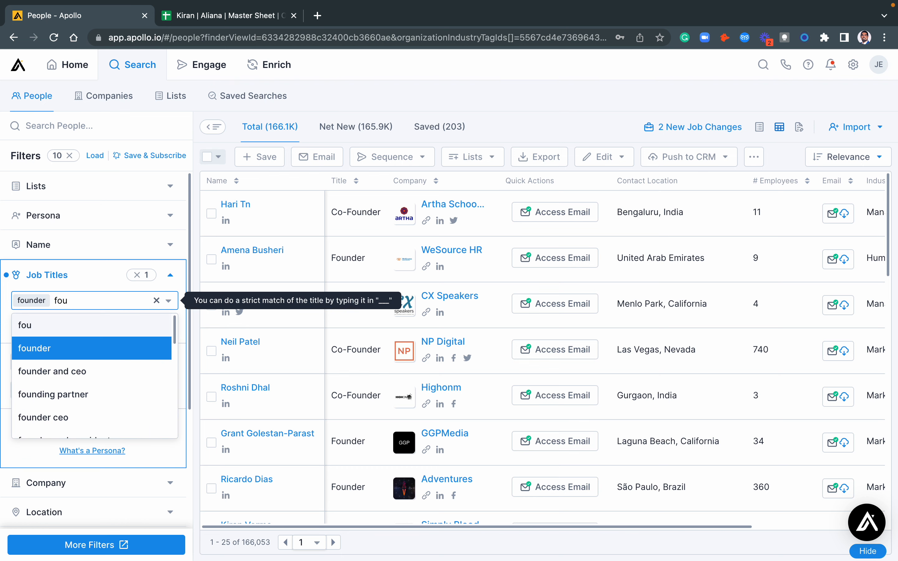
click(88, 372)
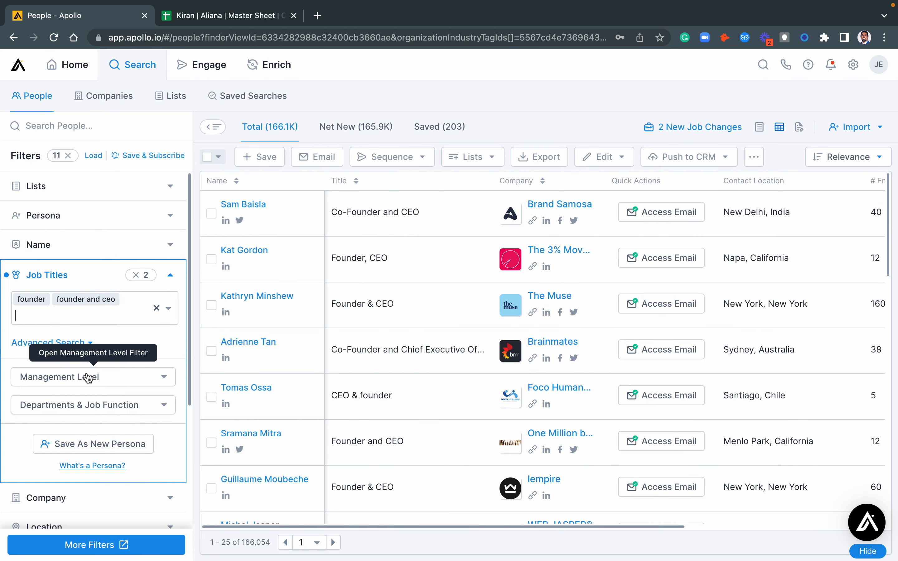
Add director and sales director to the Job Titles filter.
text(dire)
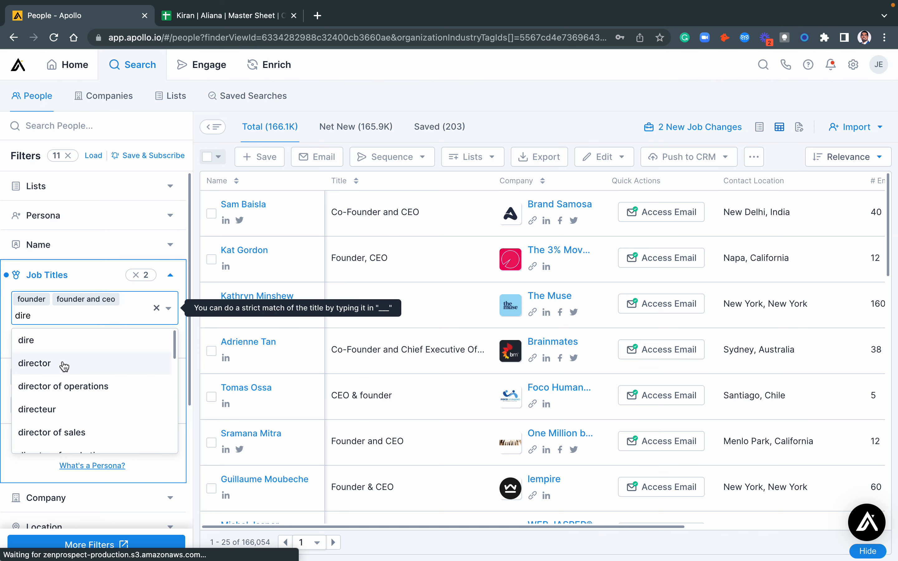
click(64, 367)
text(sa)
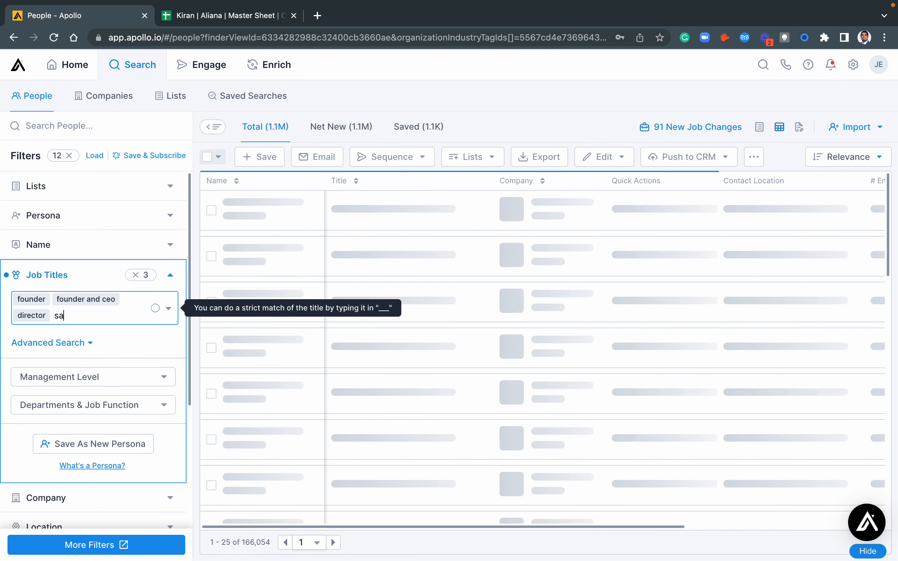
text(les dir)
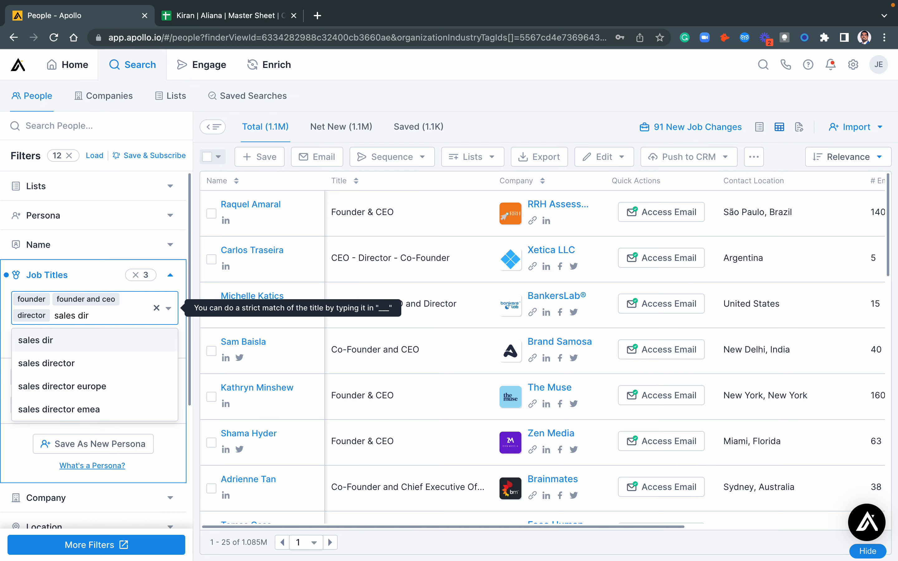
click(88, 366)
Add marketing director to the Job Titles filter.
text(markeing)
key(BackSpace)
key(BackSpace)
key(BackSpace)
key(BackSpace)
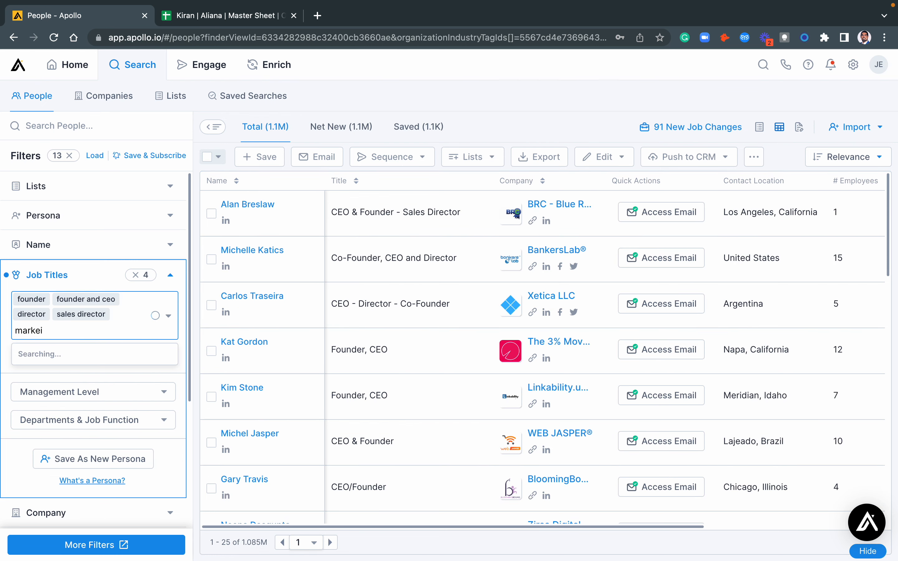
text(ting d)
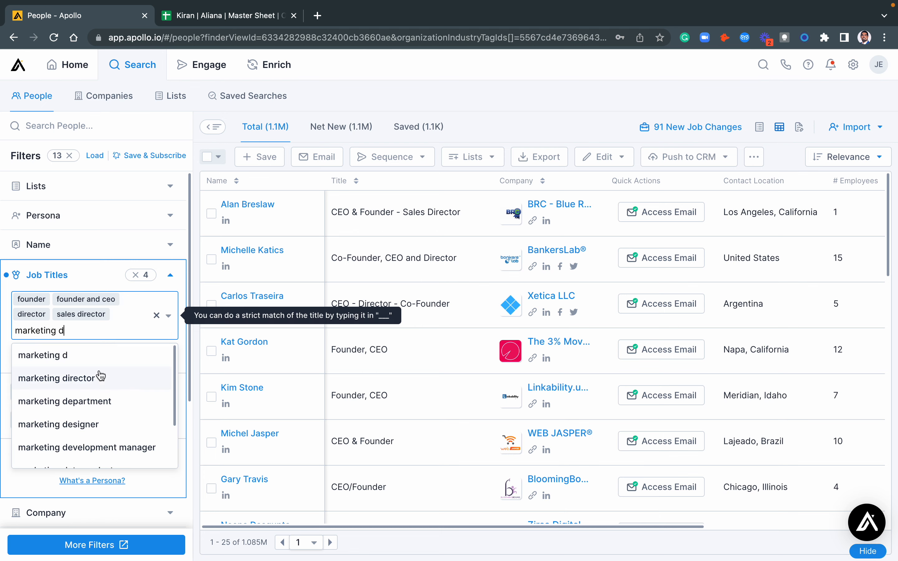
click(100, 382)
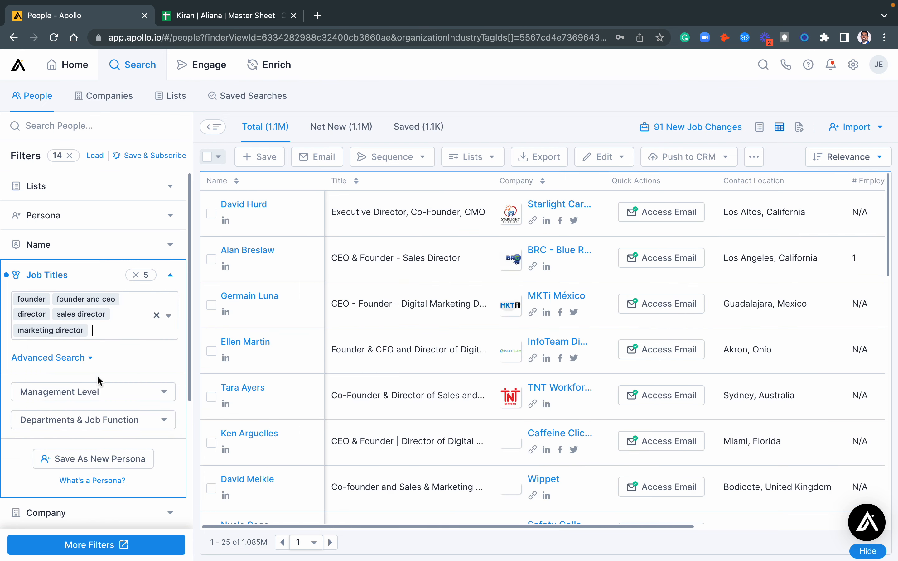
Add owner and chairman to the Job Titles filter.
text(own)
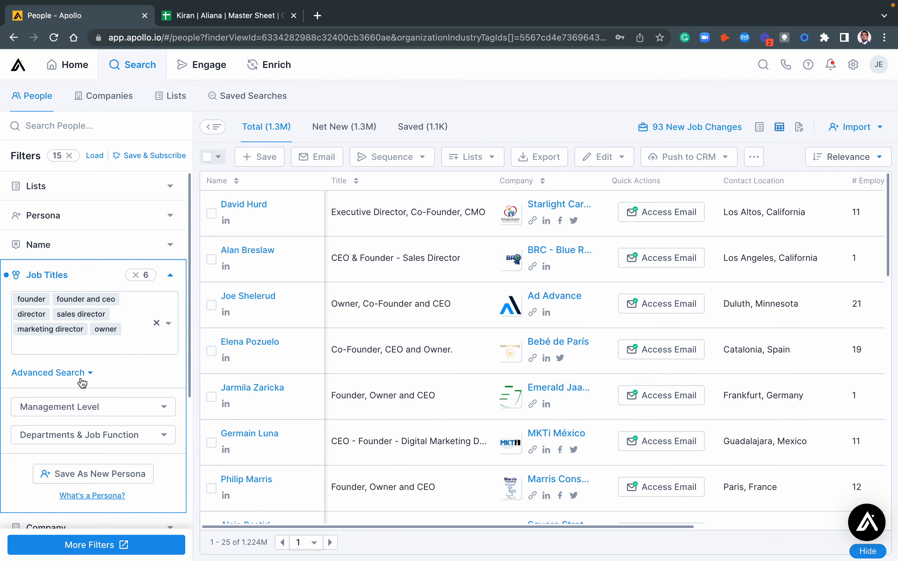
text(chair)
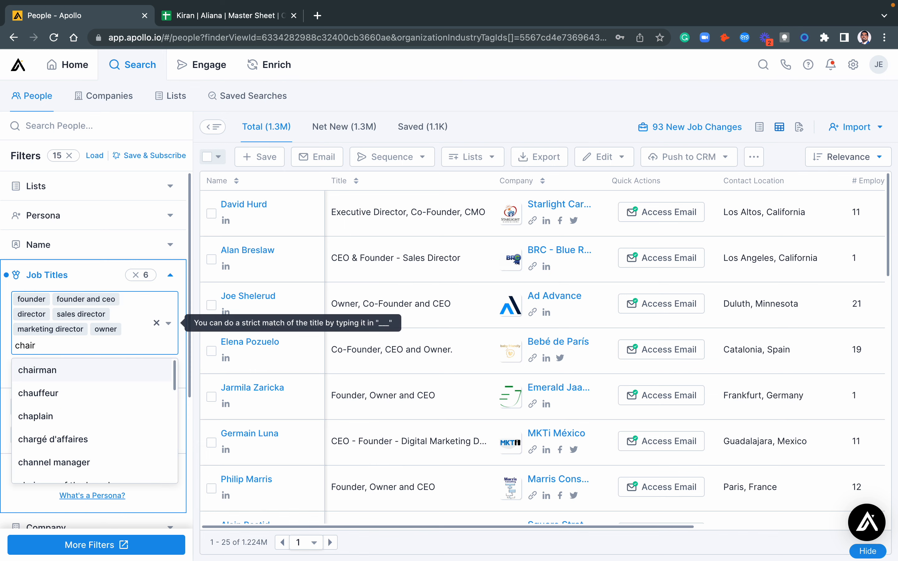
click(67, 373)
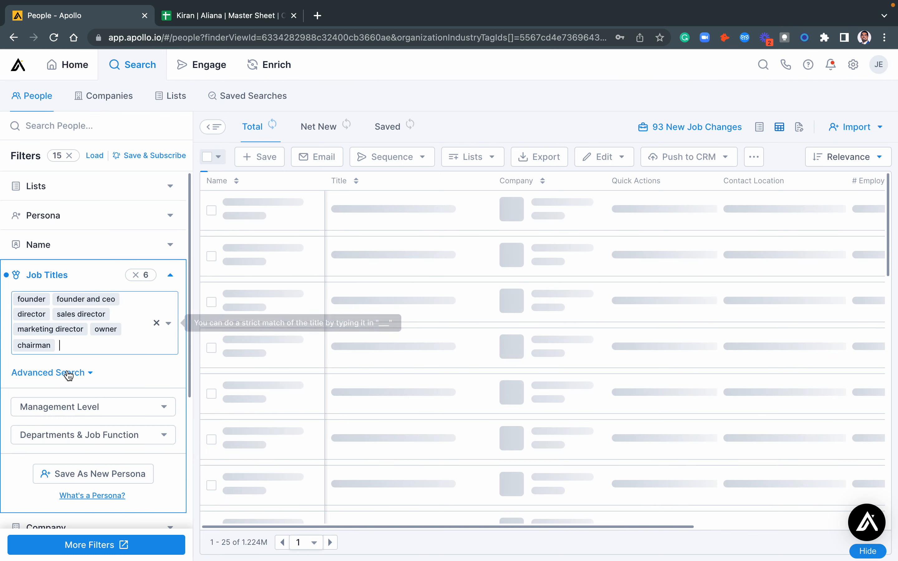
Add board of directors and board member to the Job Titles filter.
text(board)
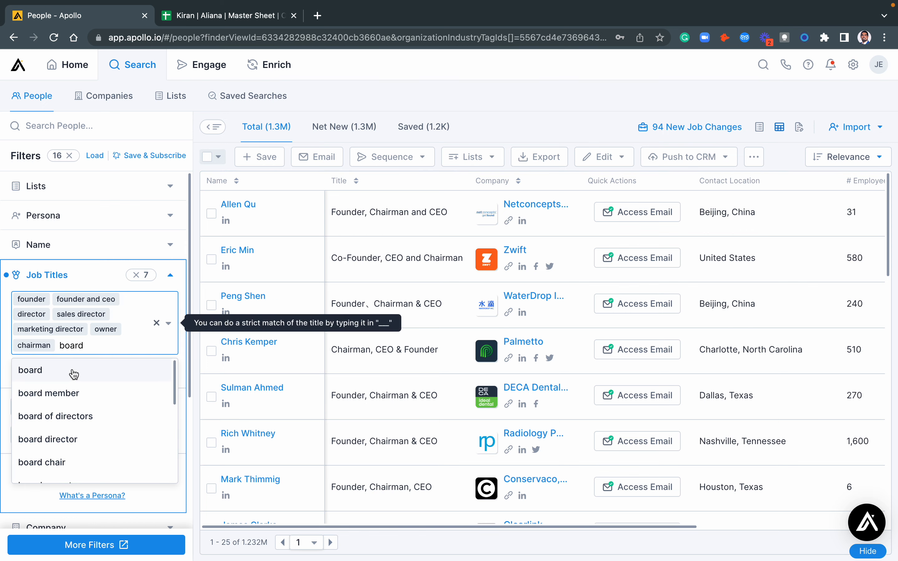
click(74, 372)
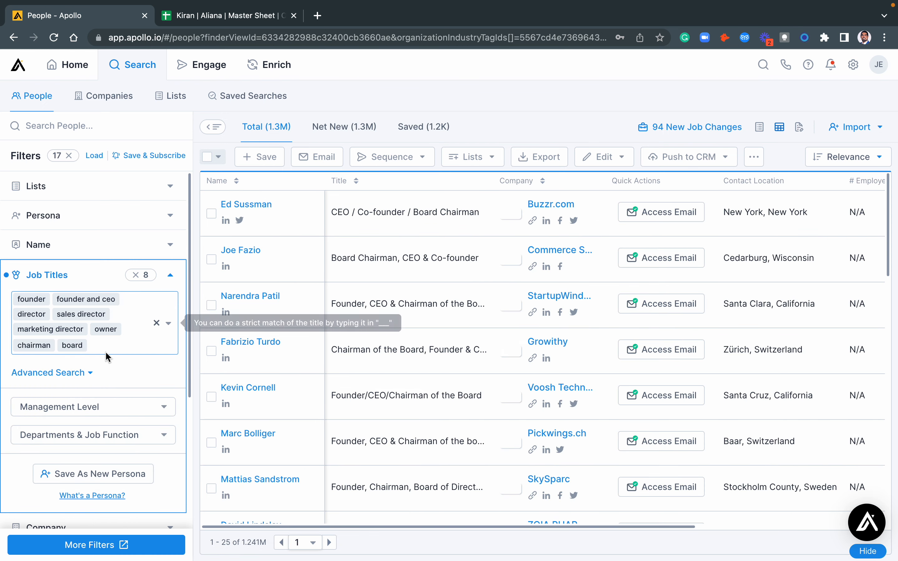
text(board)
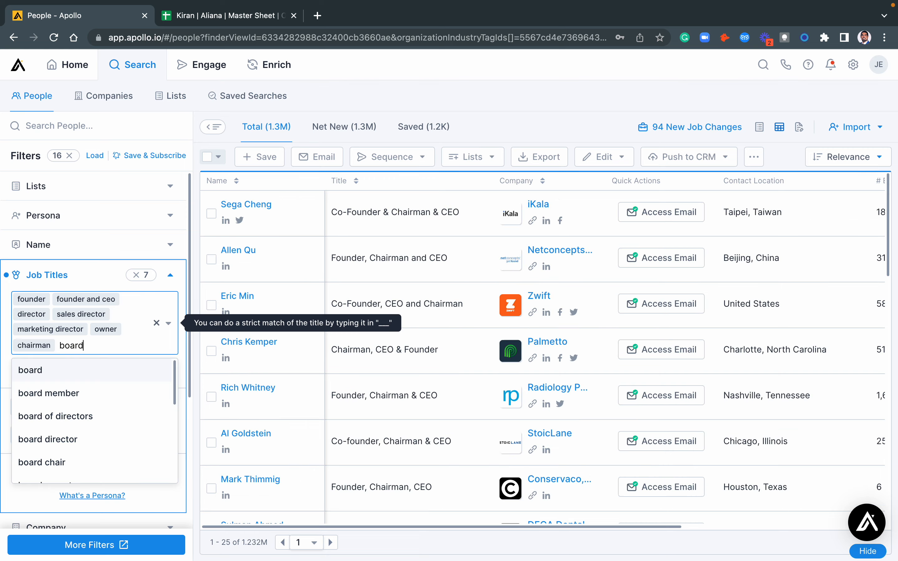
click(100, 416)
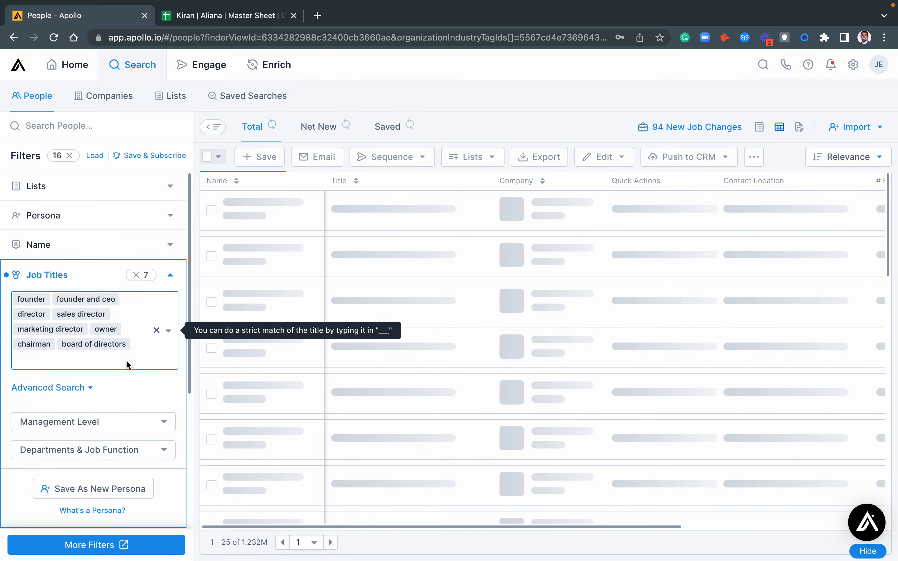
text(boar)
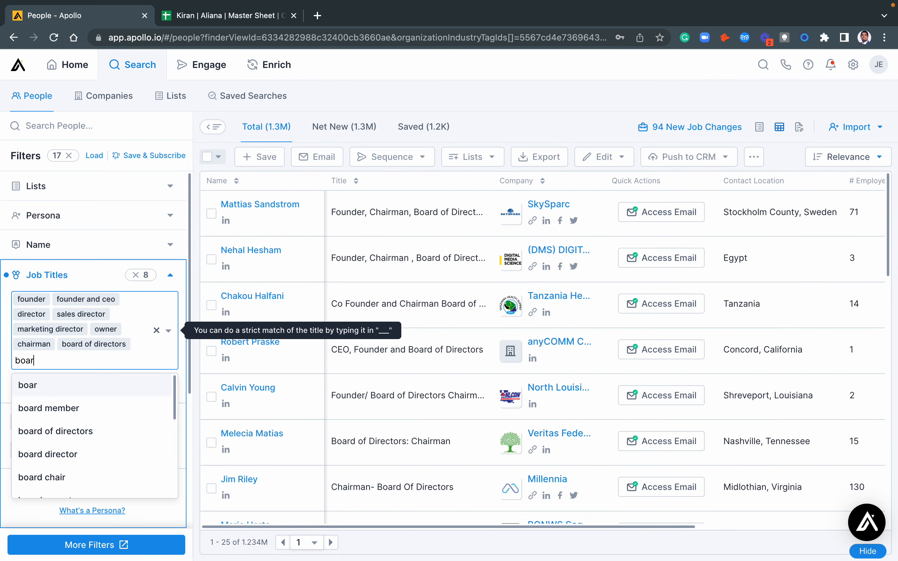
text(d me)
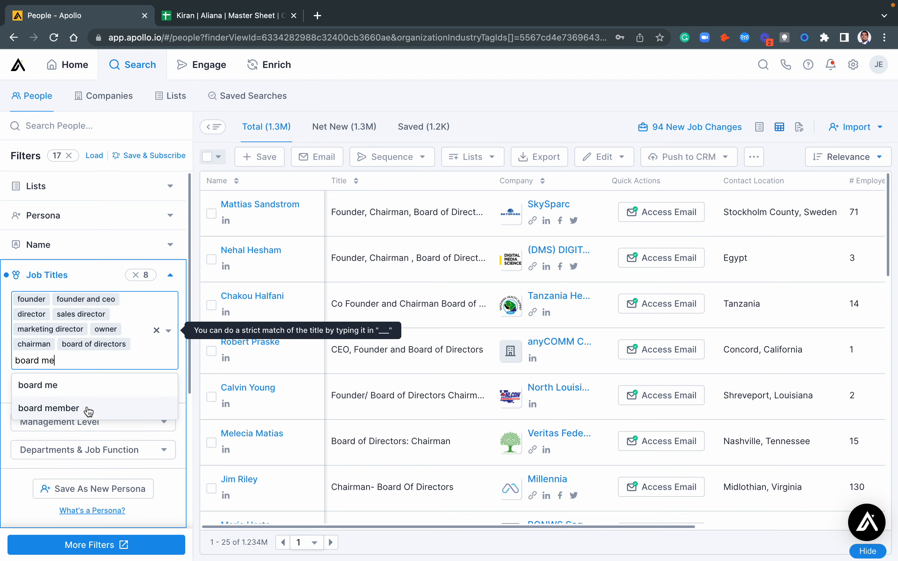
key(Return)
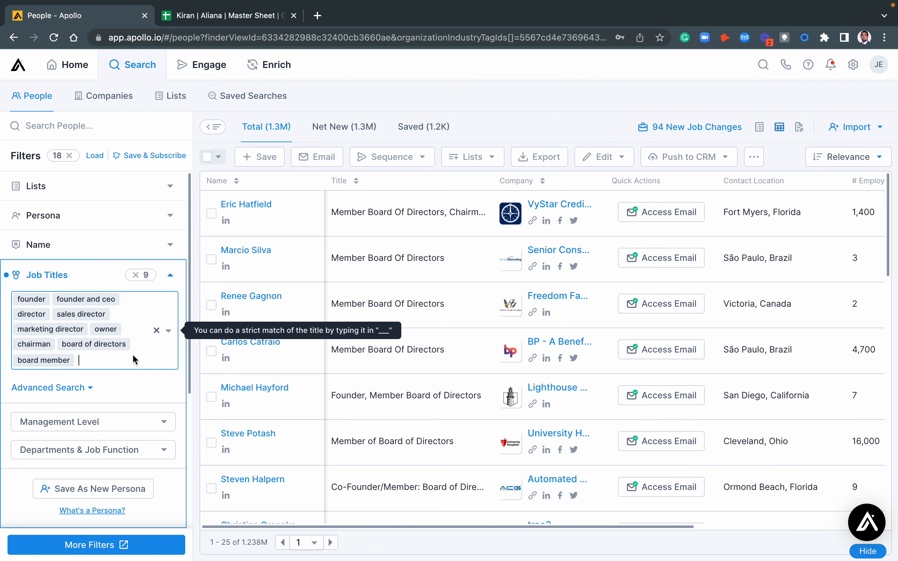
Add chief operating officer and chief financial officer to the Job Titles filter.
text(chief)
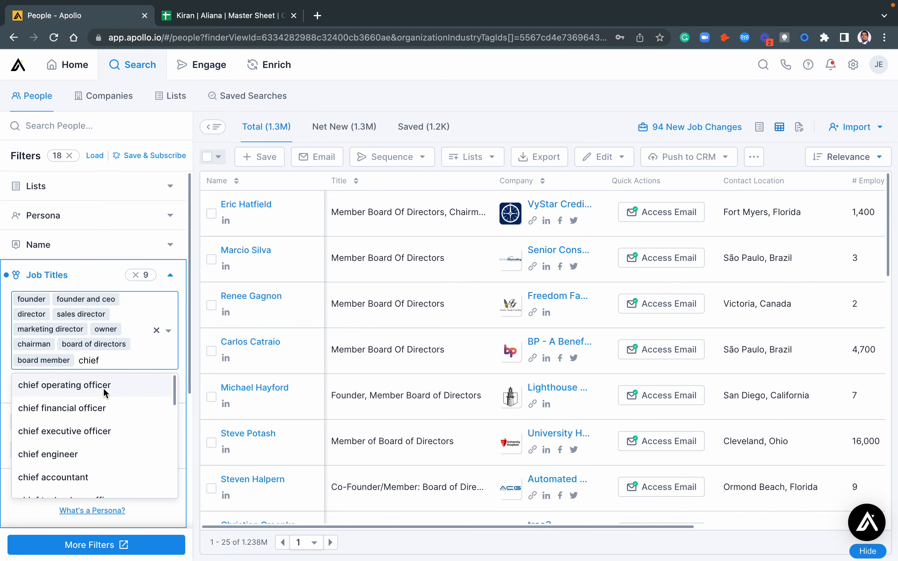
click(103, 388)
text(chie)
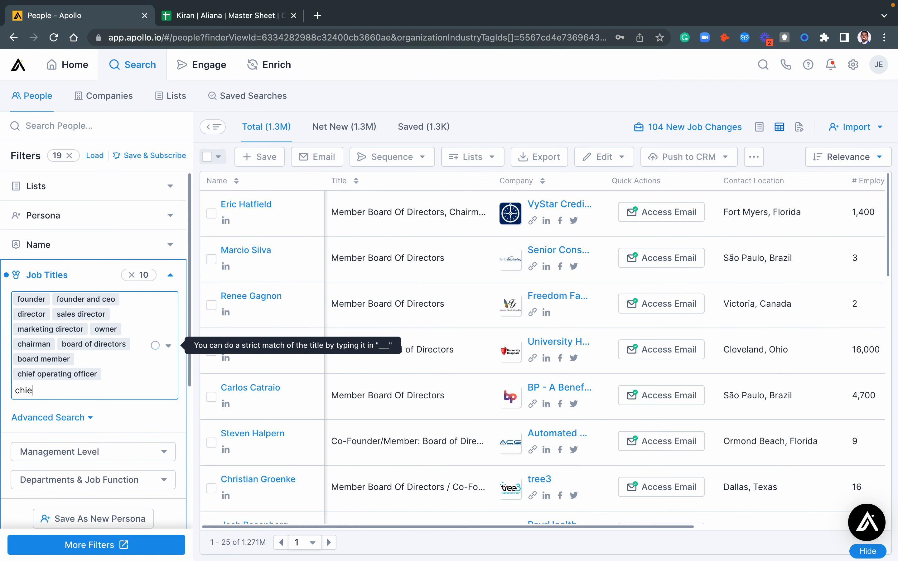
text(f)
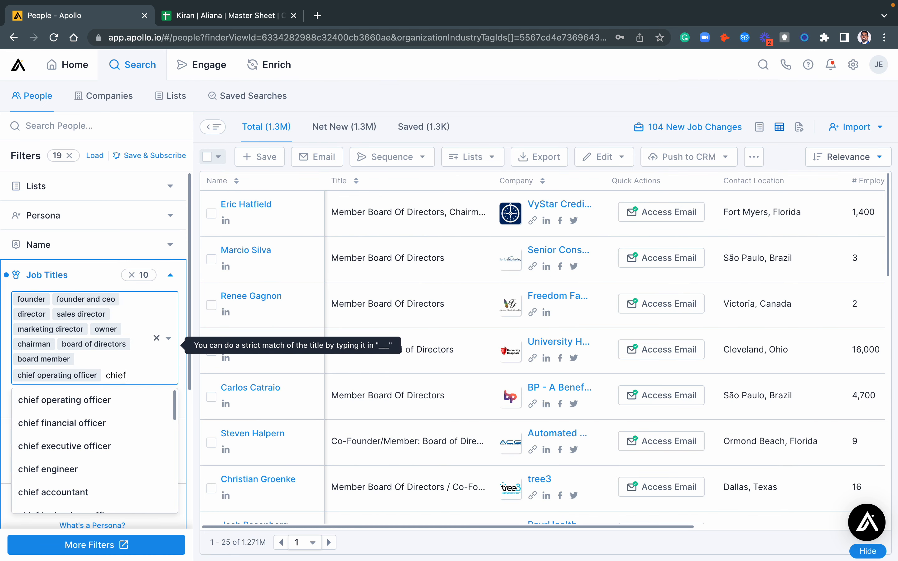
click(104, 424)
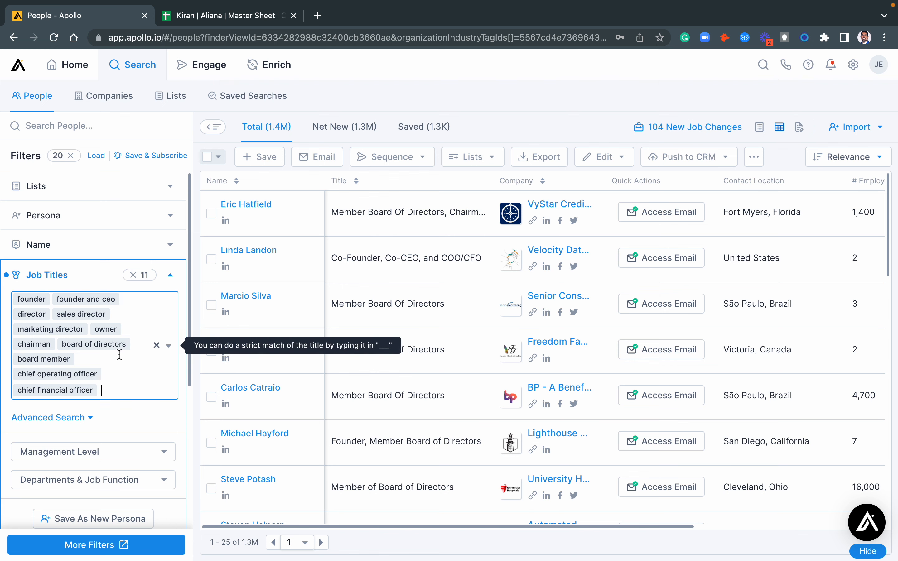
Review the search's other filters, including Industry & Keywords and Email Status.
scroll(120, 355, down, 10)
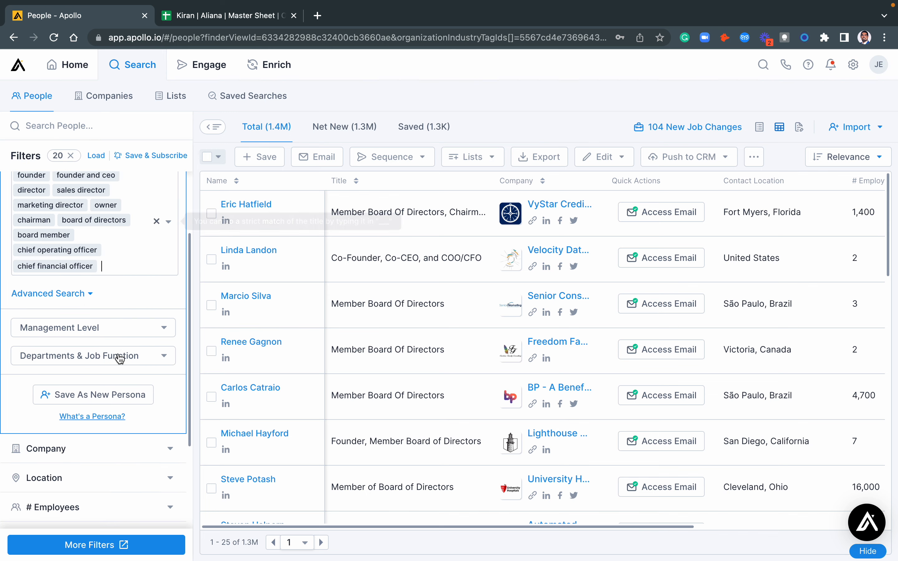
scroll(119, 359, down, 3)
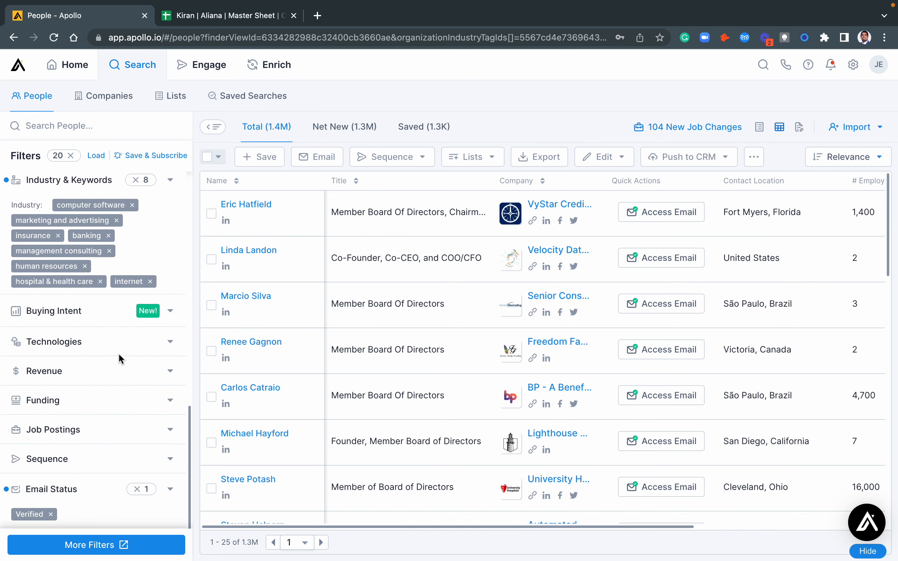
scroll(119, 359, up, 12)
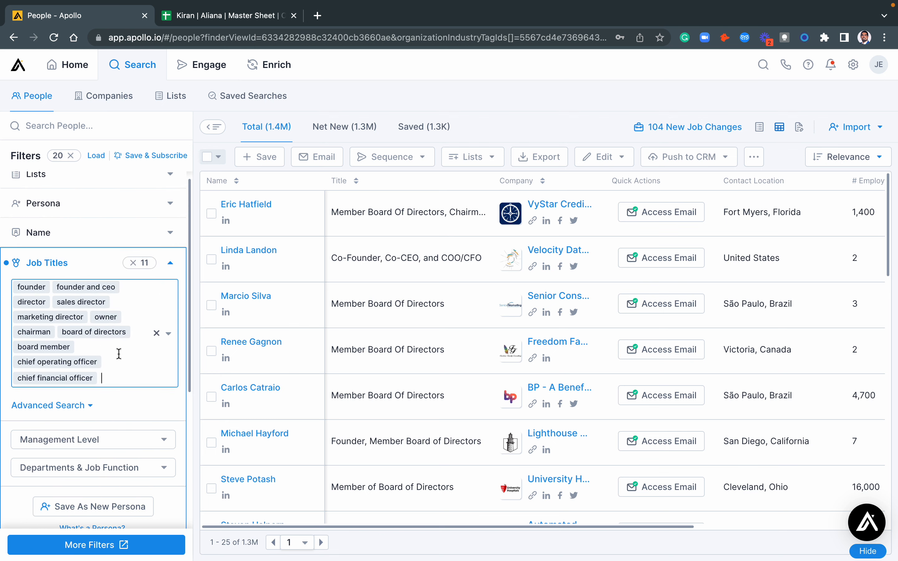
scroll(119, 354, down, 10)
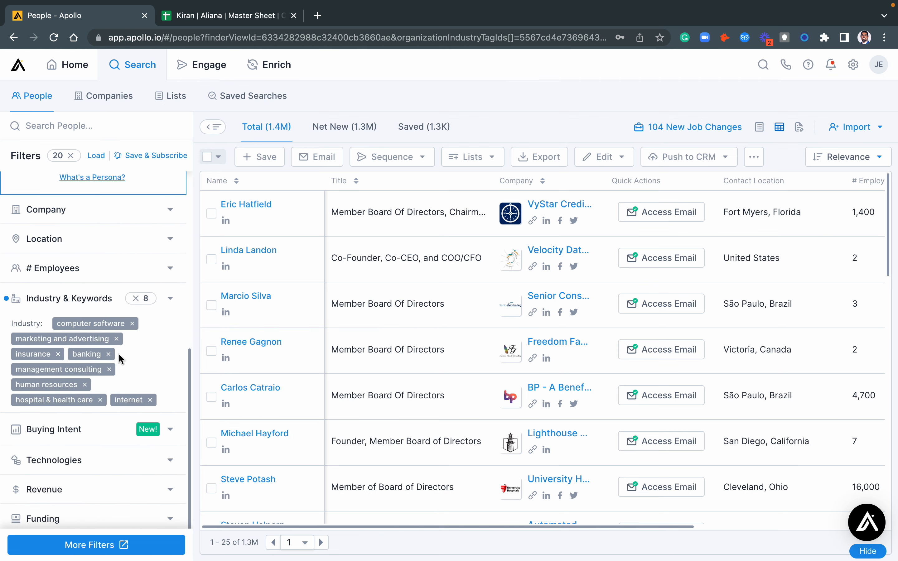
scroll(119, 354, down, 1)
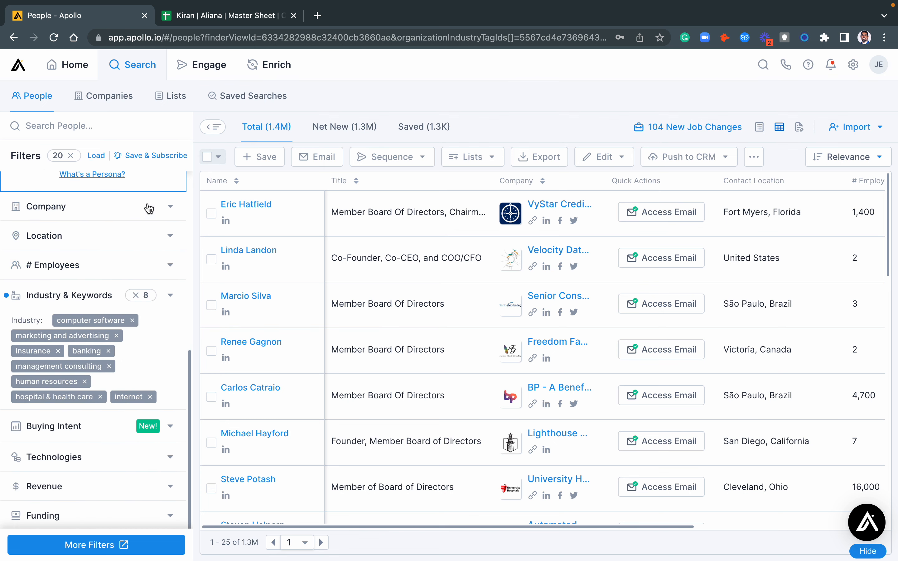
Review the Location filter's region options and the job title, industry and email status filters already applied.
click(146, 246)
scroll(138, 279, up, 2)
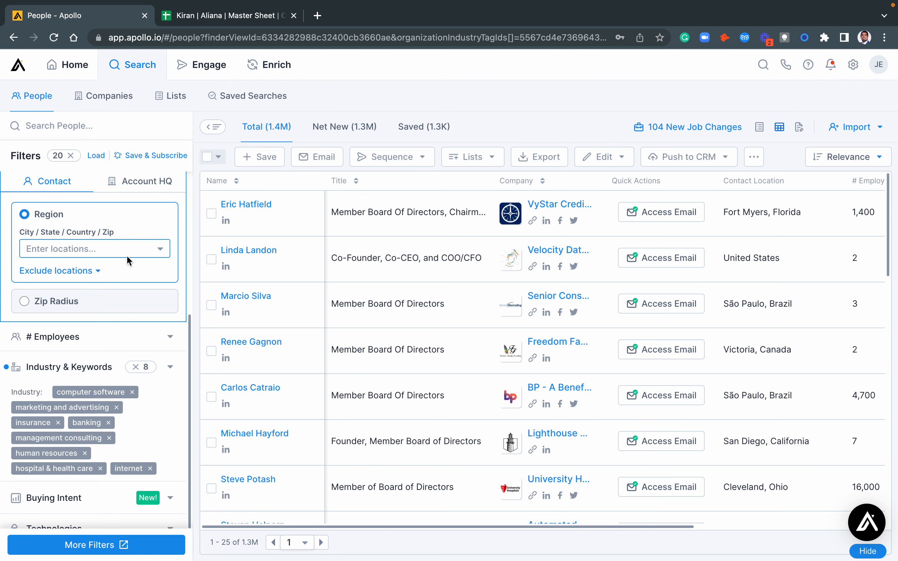
scroll(127, 256, down, 5)
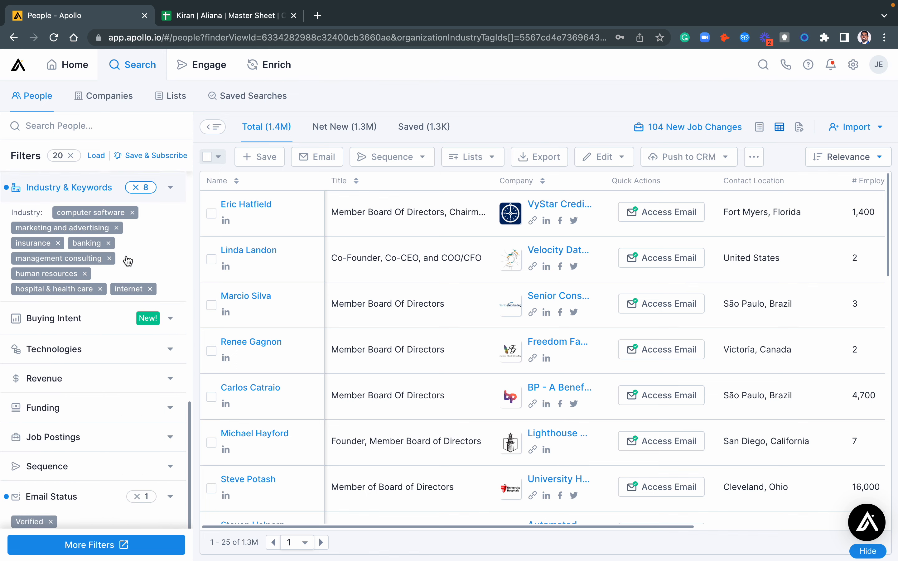
scroll(127, 255, up, 4)
scroll(127, 259, up, 7)
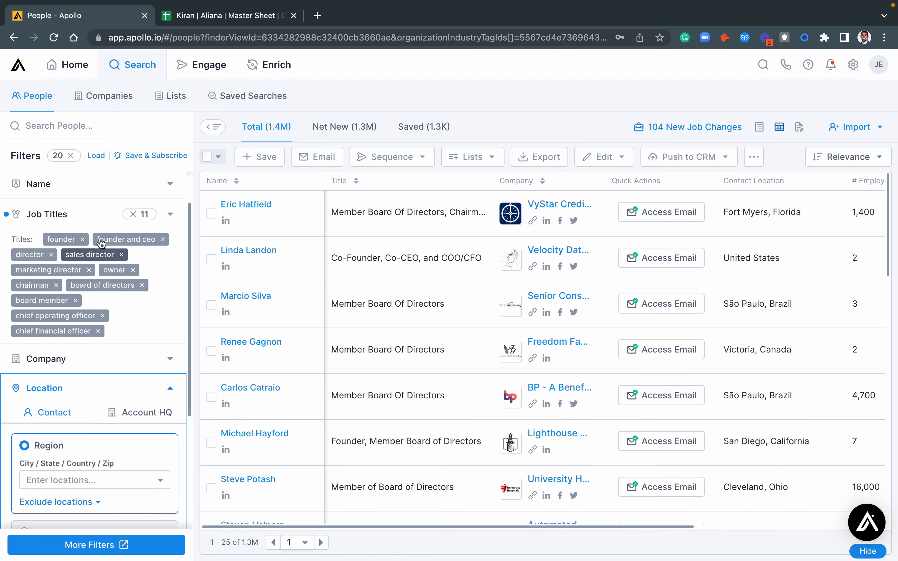
scroll(103, 318, down, 4)
scroll(103, 318, down, 5)
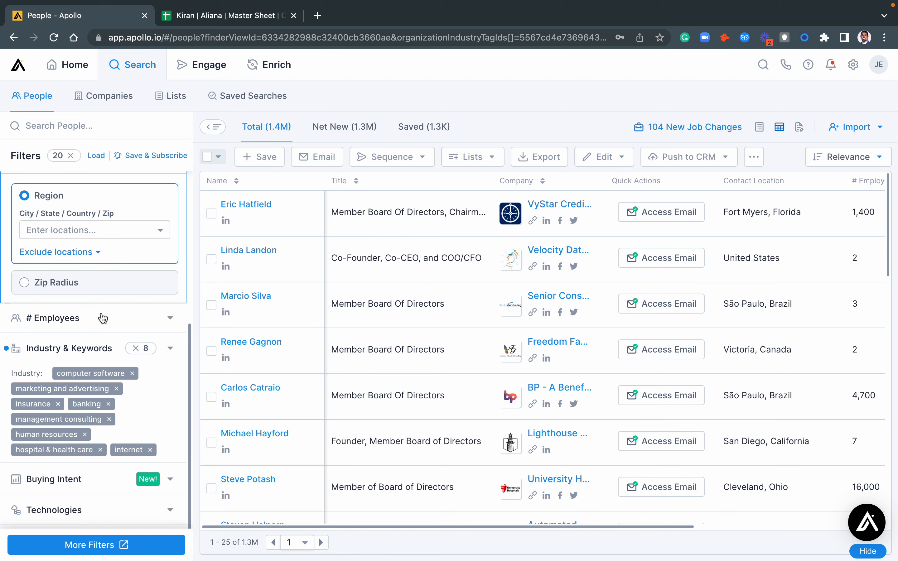
Filter the people search by company size, including the 1-10, 11-20, 21-50 and 51-100 employee ranges.
click(154, 229)
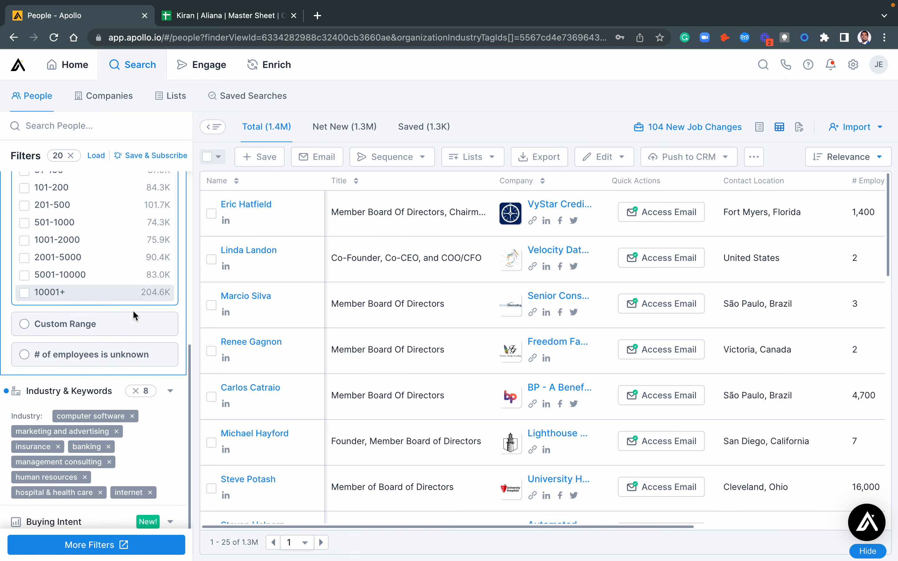
scroll(136, 304, up, 3)
click(25, 247)
click(25, 264)
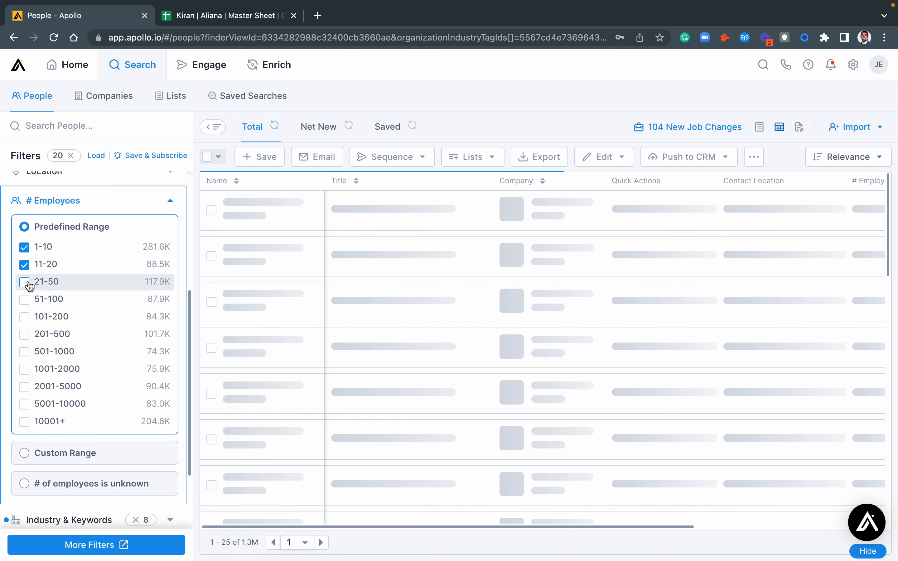
click(24, 282)
click(25, 299)
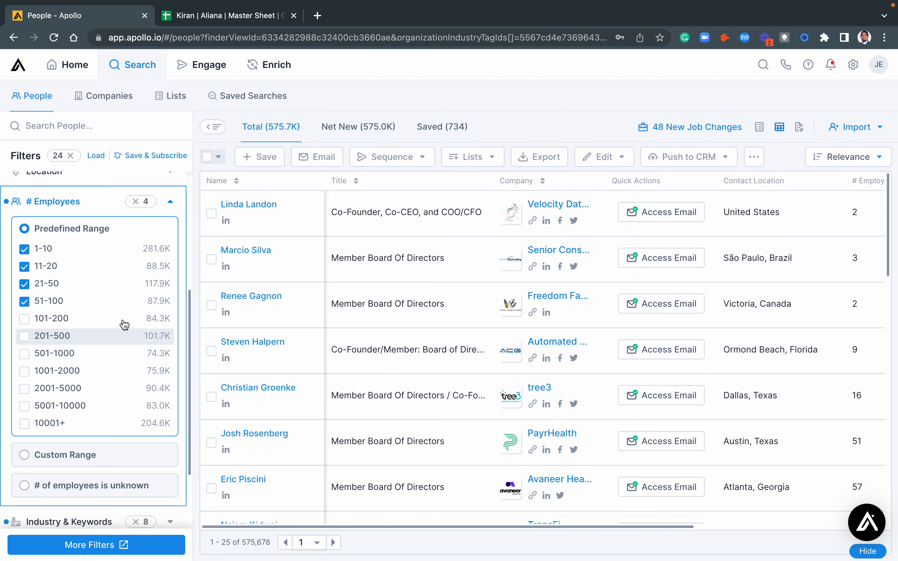
Save the current filters by updating the existing search Omni Outreach October, keeping the weekly subscription.
scroll(123, 323, down, 5)
scroll(125, 326, down, 1)
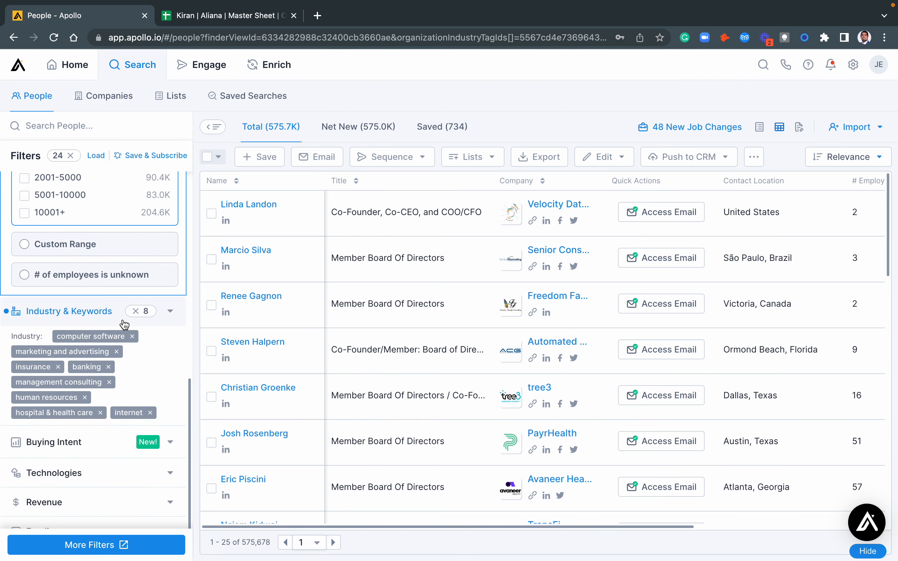
scroll(124, 325, down, 4)
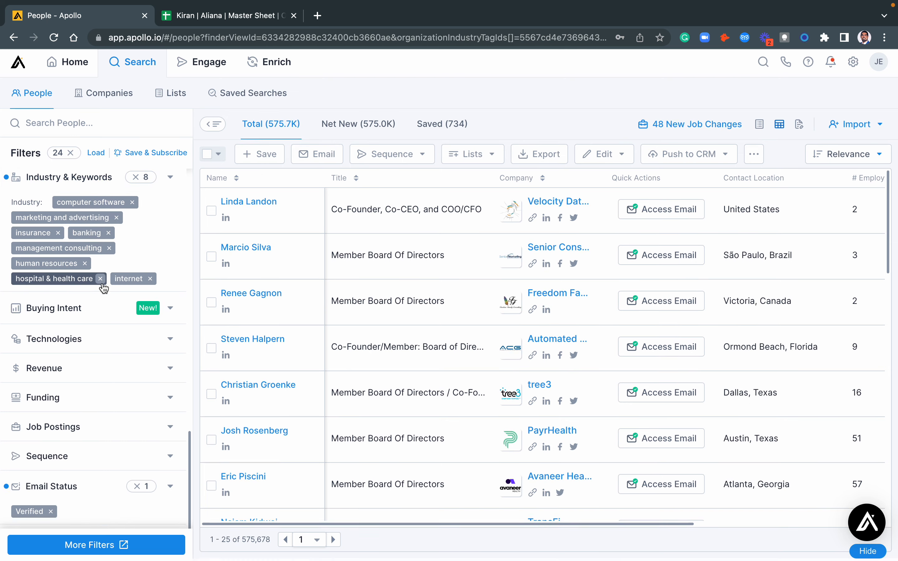
click(159, 156)
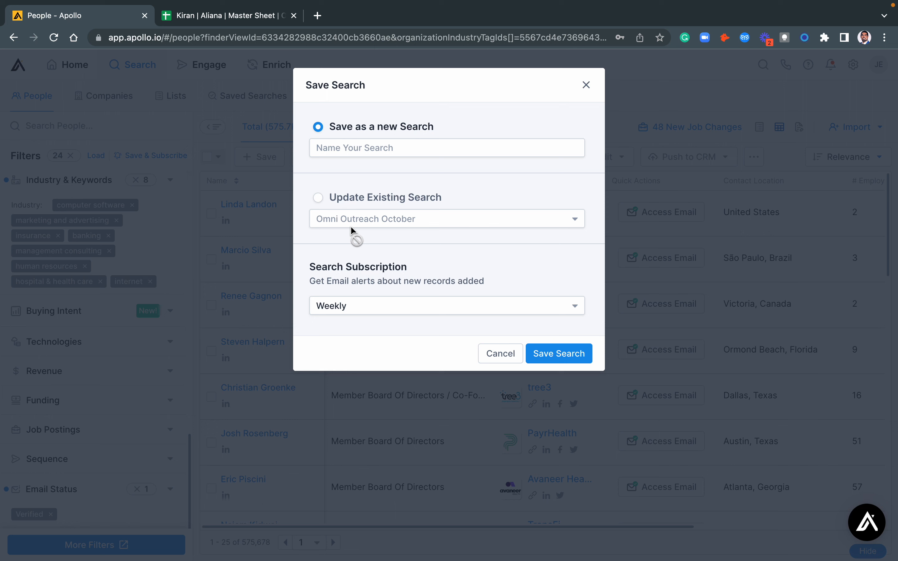
click(323, 201)
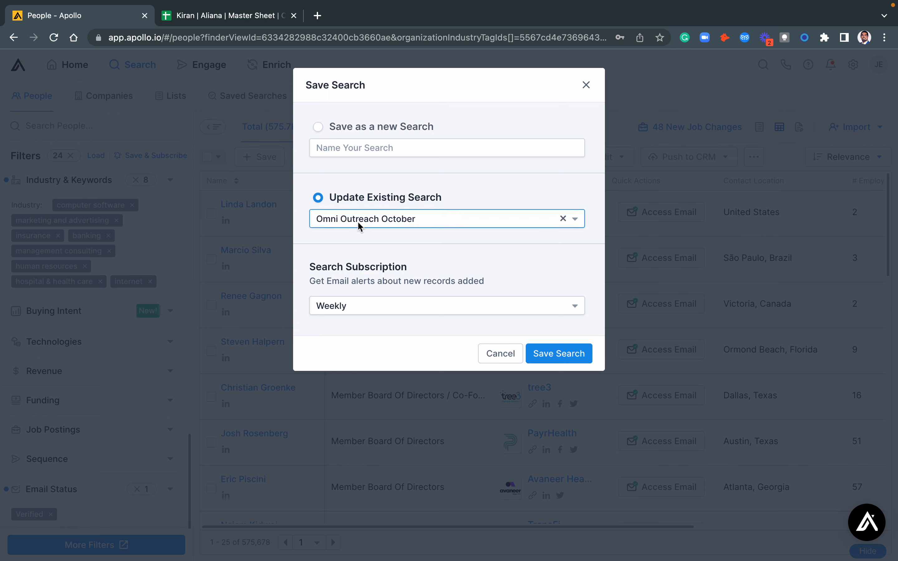
click(556, 359)
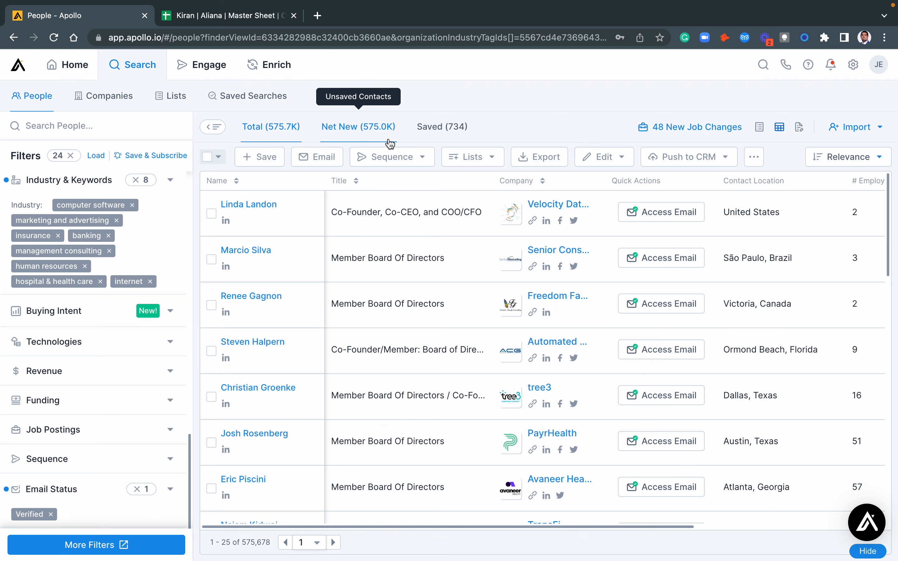
Reopen the saved search Omni Outreach October and review its job title and employee filters.
scroll(53, 292, up, 8)
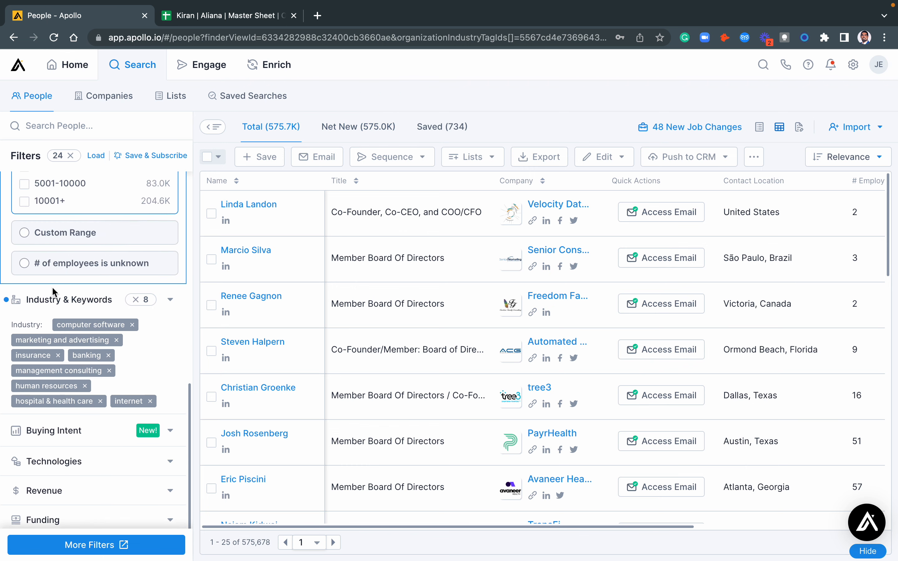
scroll(53, 293, up, 8)
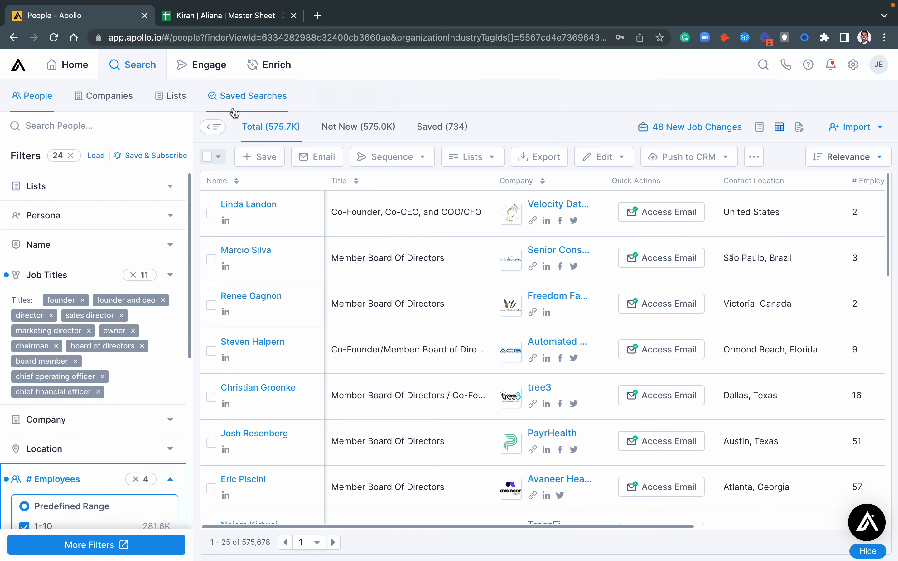
click(258, 106)
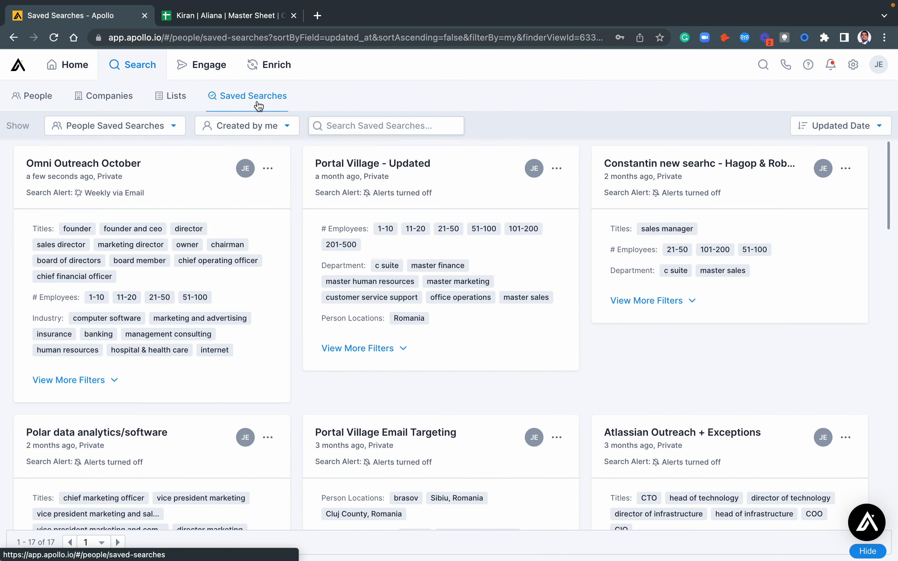
click(190, 189)
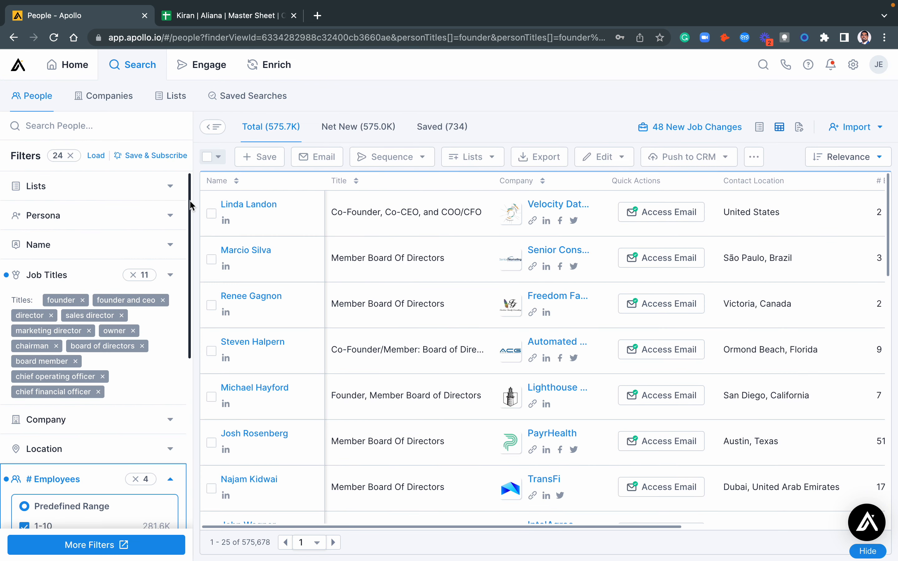
scroll(123, 308, down, 15)
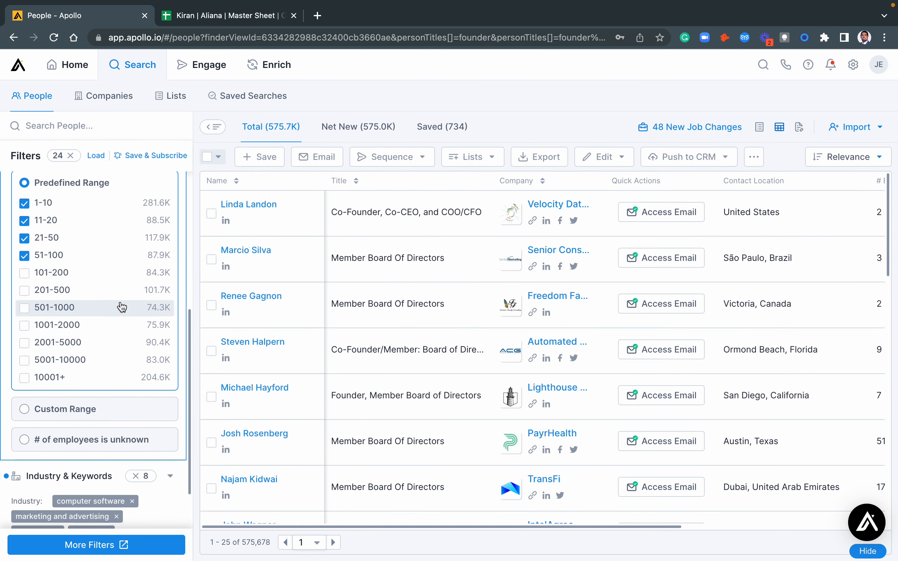
scroll(121, 306, up, 15)
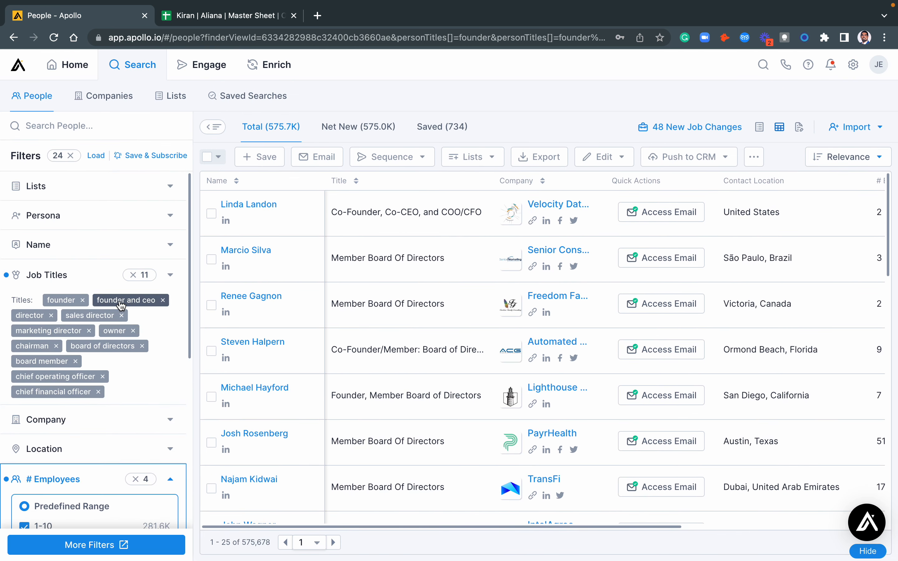
Show only net new contacts, enable the maximum of 1 person per company, and select the current page of people.
click(341, 127)
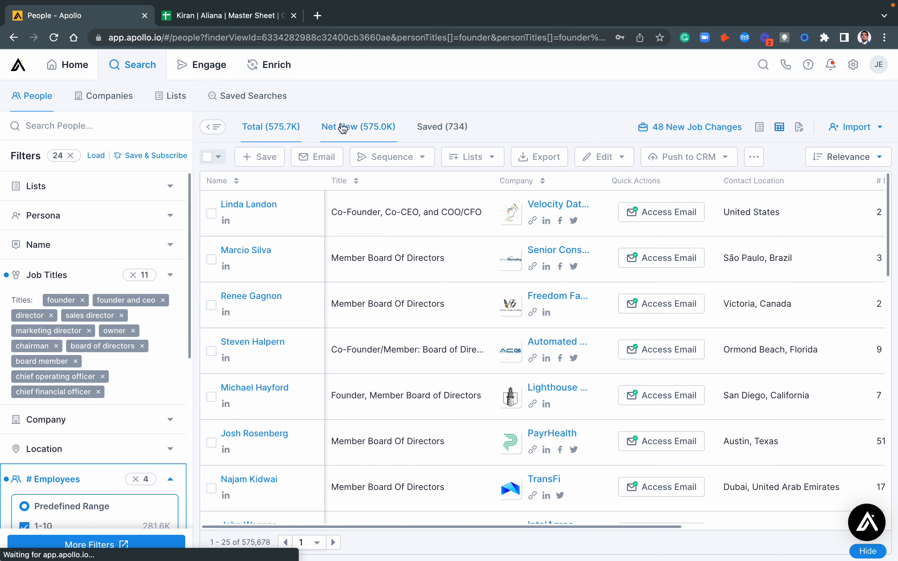
click(218, 157)
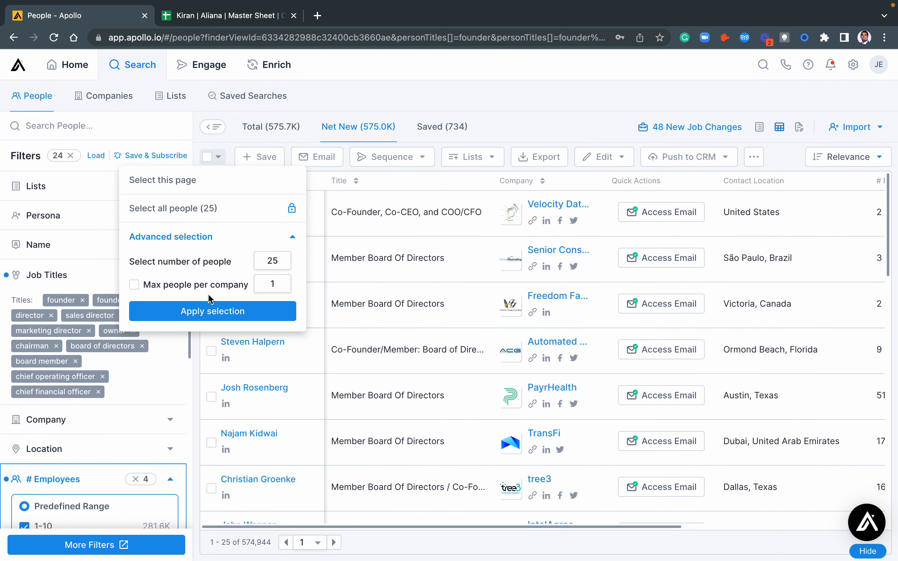
click(135, 286)
click(135, 286)
click(139, 289)
click(195, 180)
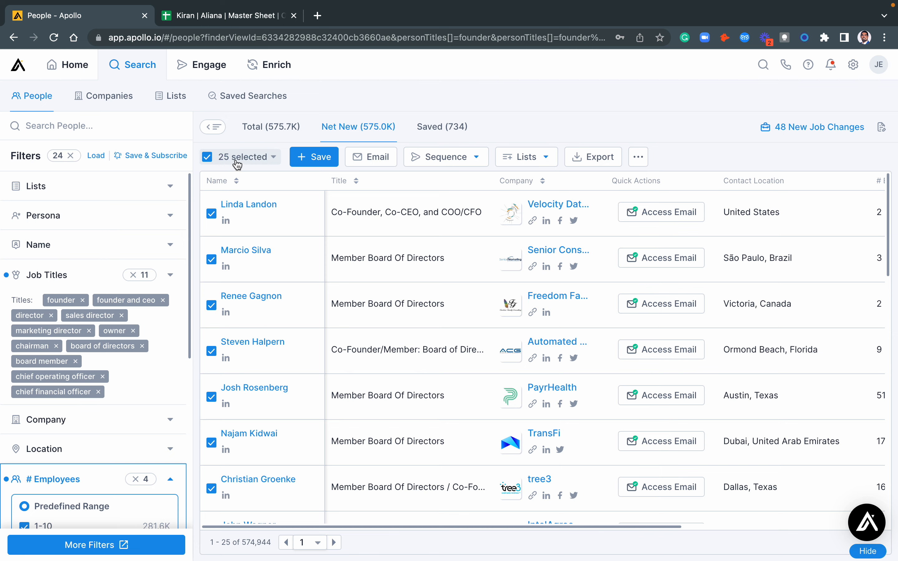
Save the selected contacts to a new list named October List | Omni.
click(313, 157)
click(310, 209)
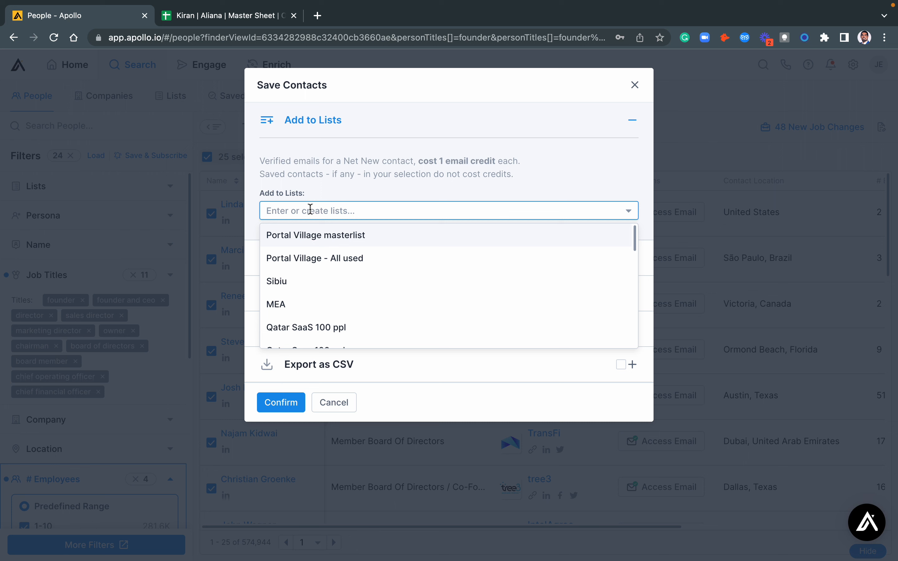
text(October)
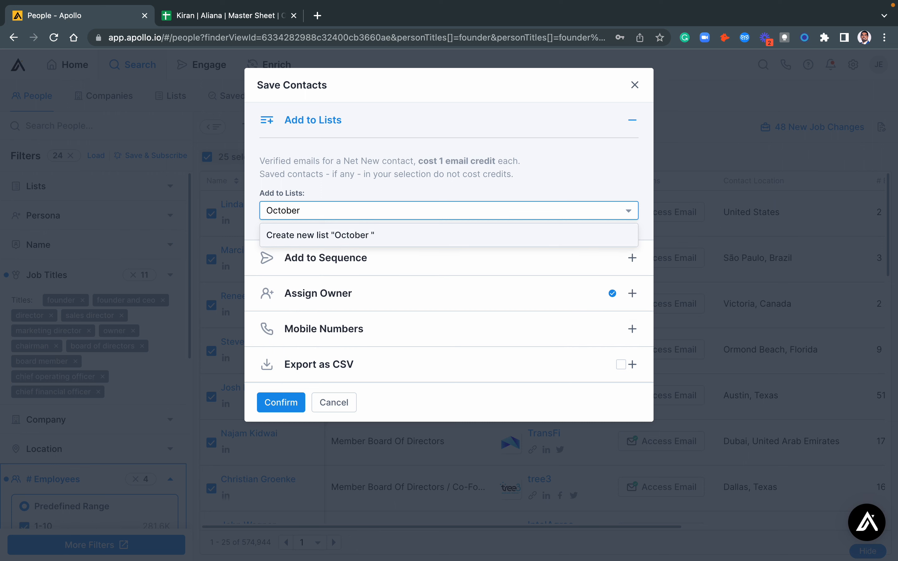
text( List | Omni - ua)
key(BackSpace)
key(BackSpace)
key(BackSpace)
key(BackSpace)
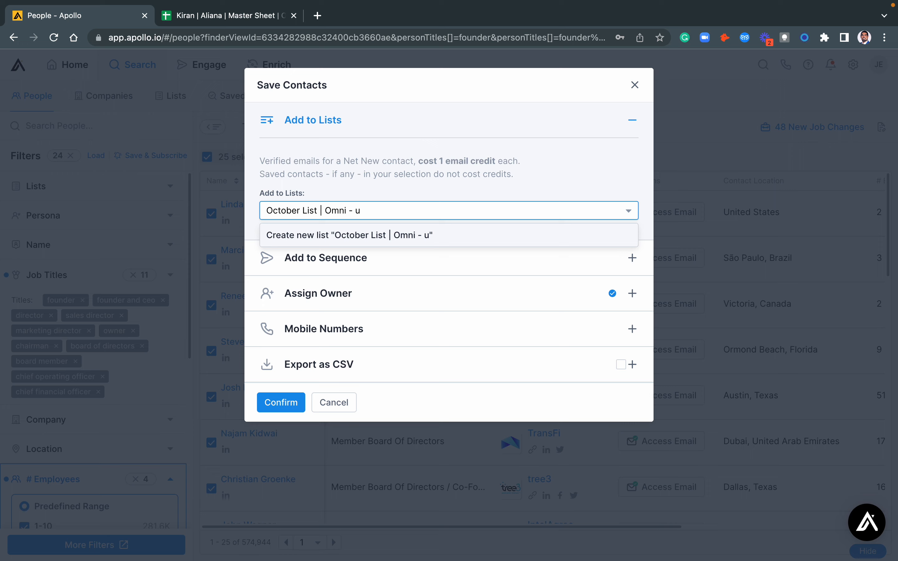
click(320, 241)
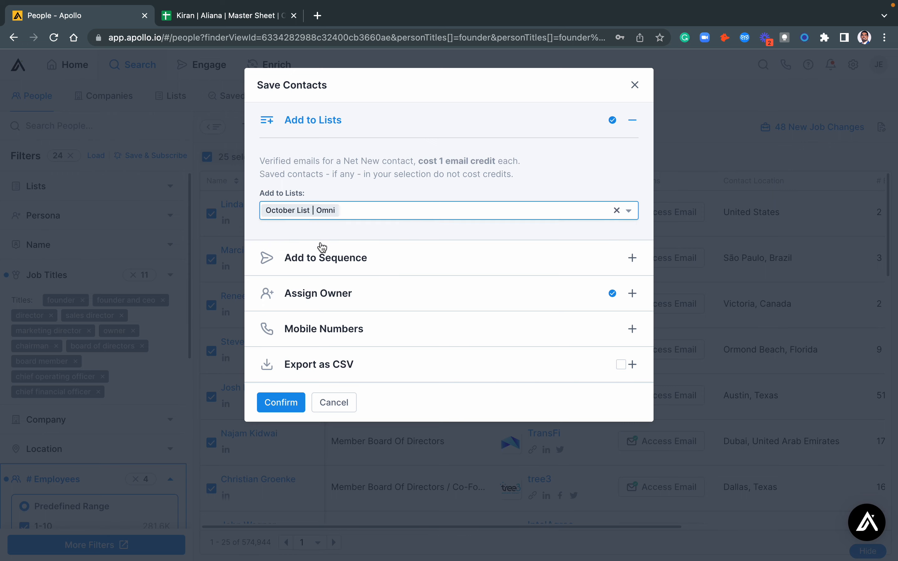
click(293, 406)
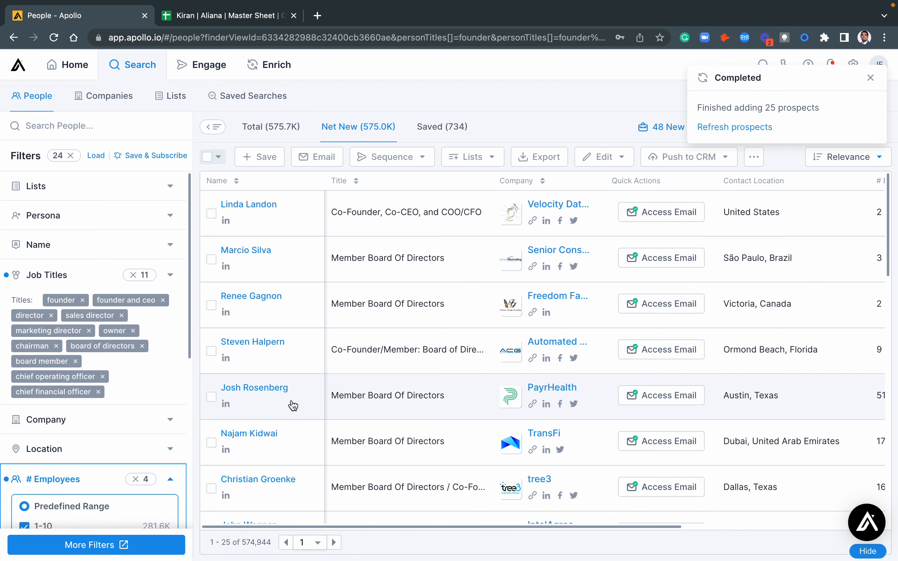
Check the new list among the people lists and reload the Omni Outreach October saved search.
click(181, 100)
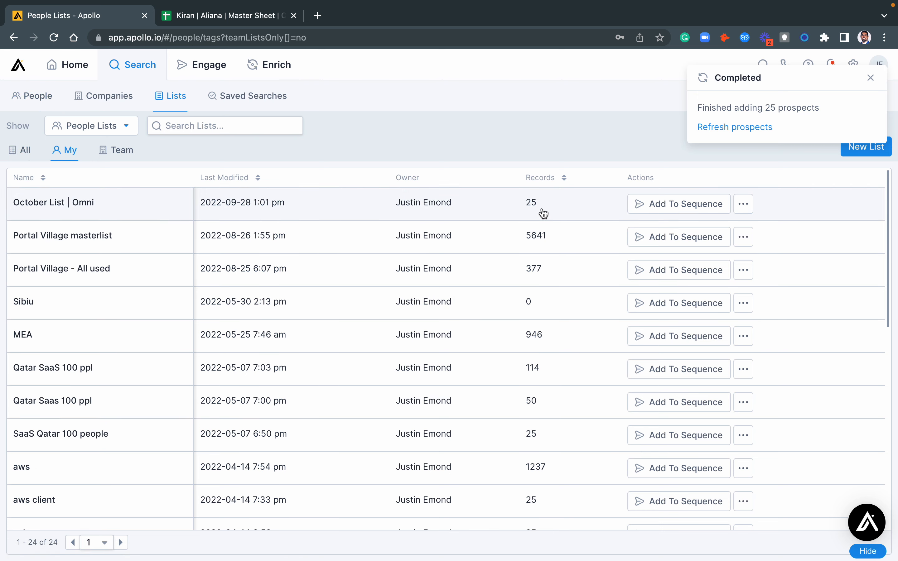
click(251, 102)
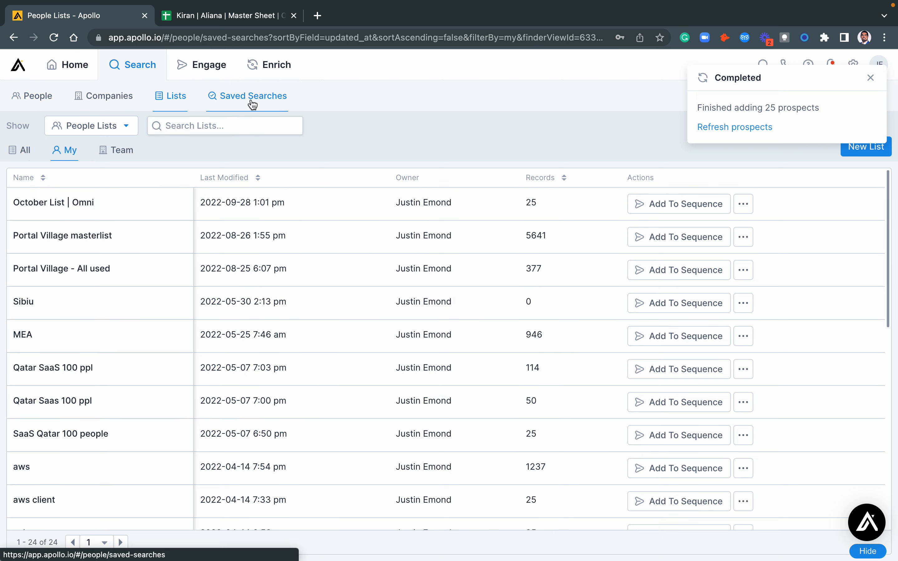
click(199, 178)
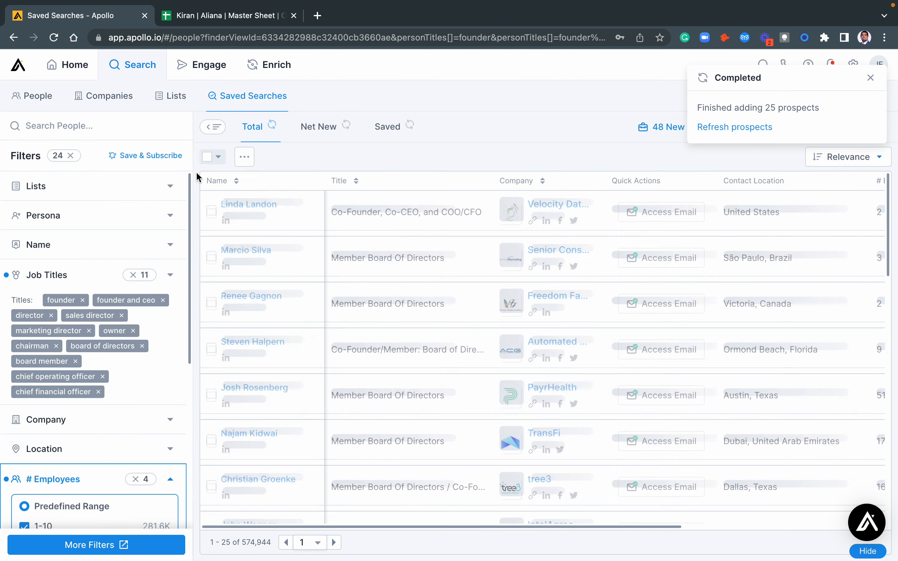
scroll(91, 353, down, 15)
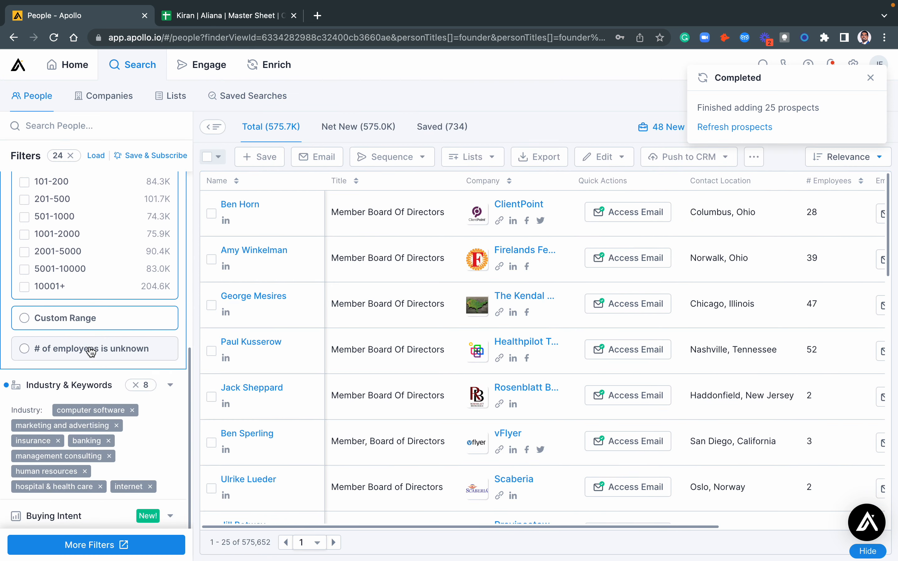
scroll(91, 352, up, 4)
scroll(92, 352, up, 10)
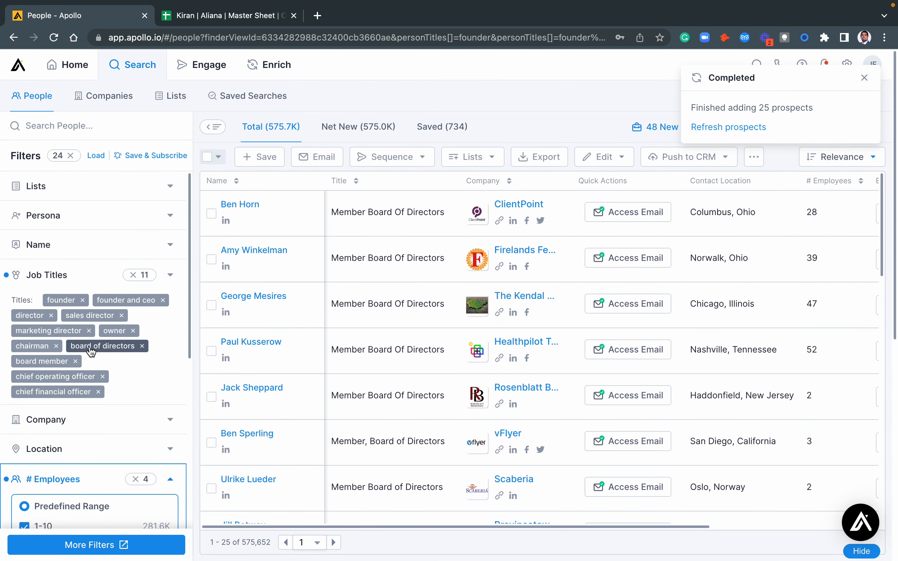
Switch the results to net new contacts and select the next batch of 25 people on the page.
click(355, 127)
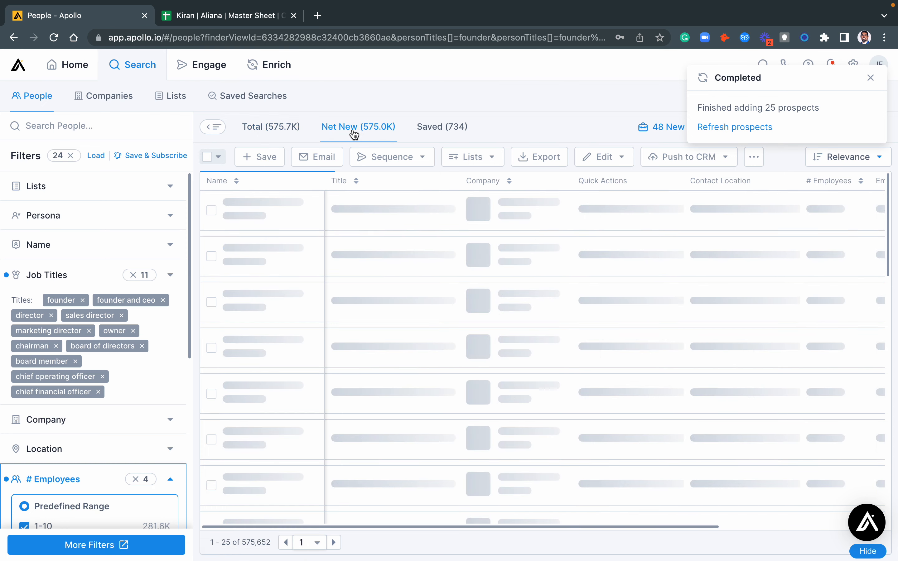
click(217, 157)
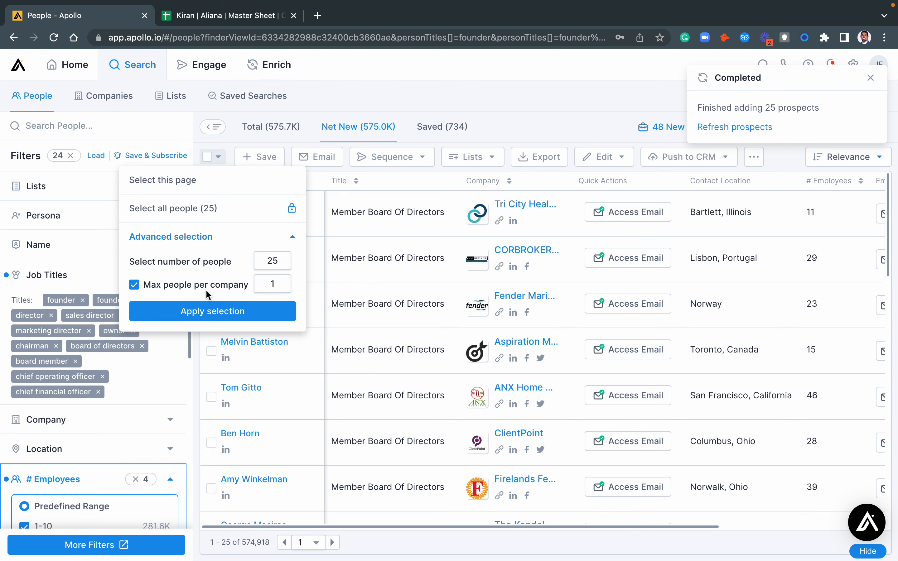
click(247, 173)
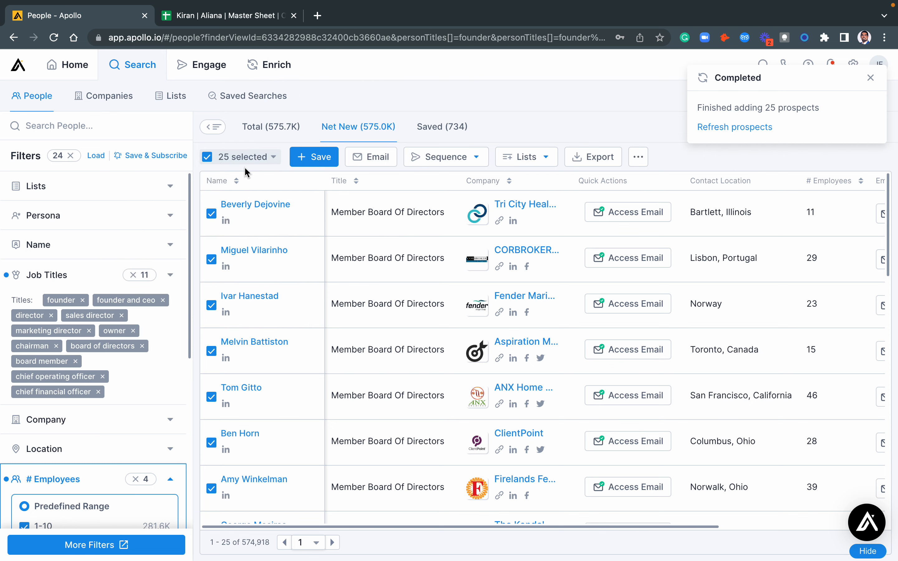
Save the 25 selected contacts to the existing October List | Omni.
click(316, 156)
click(319, 209)
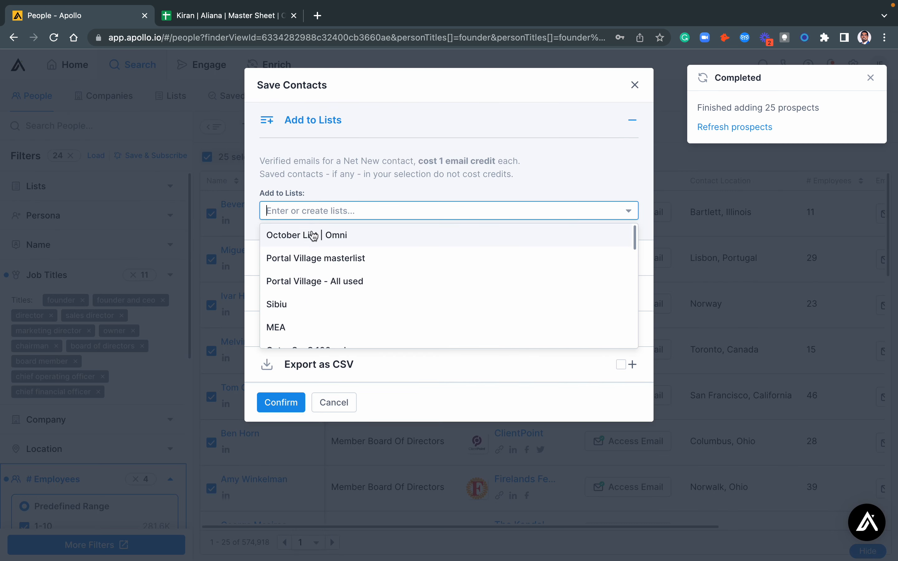
click(311, 242)
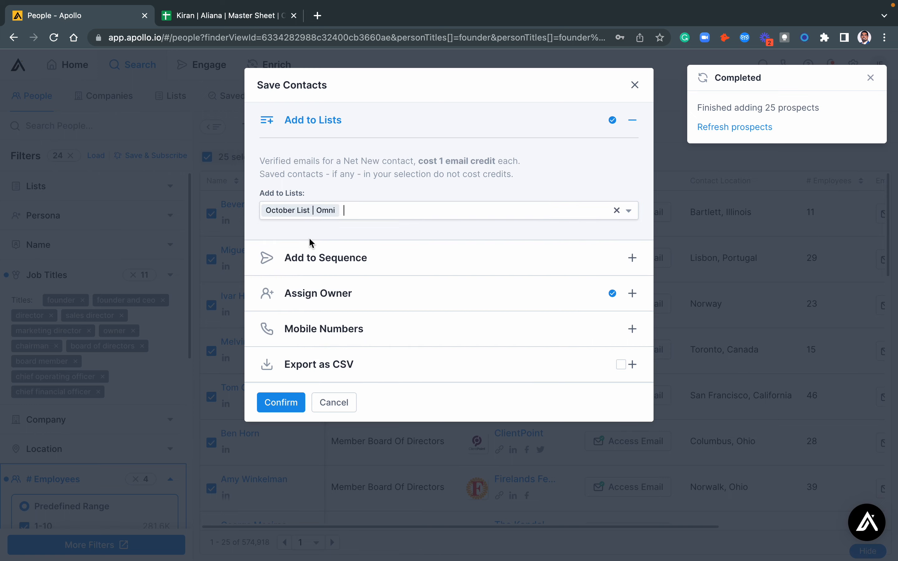
click(292, 405)
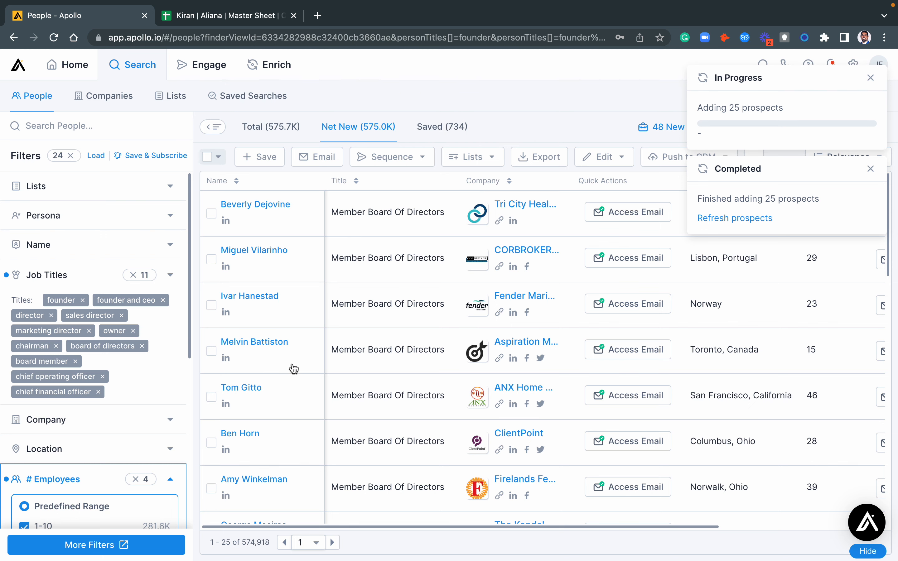
Go to page 2 of the net new results and select the 25 people on that page.
click(332, 542)
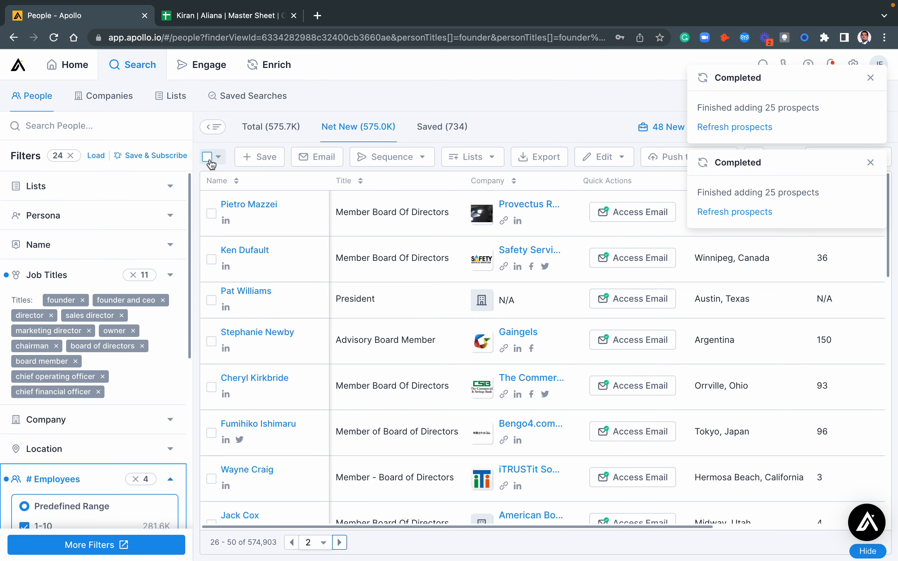
click(211, 164)
click(220, 212)
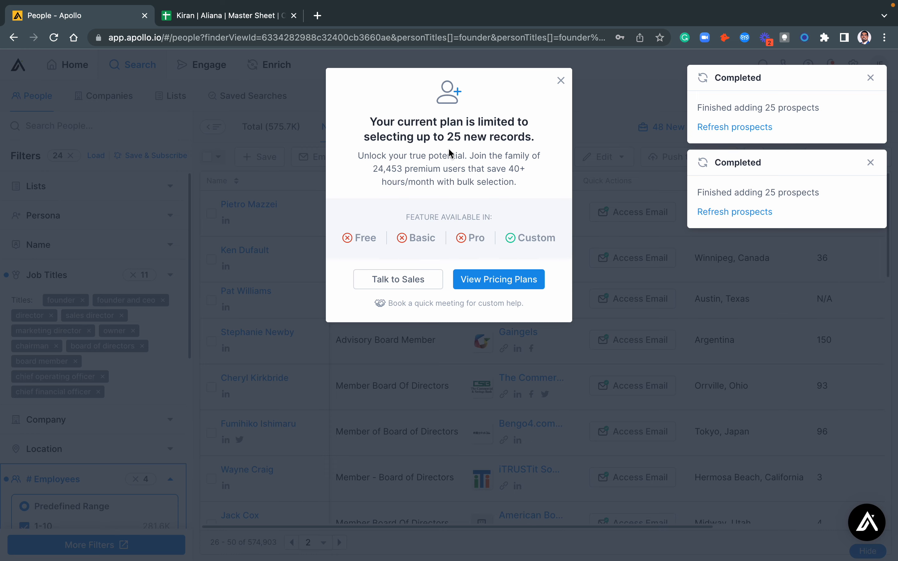
click(561, 80)
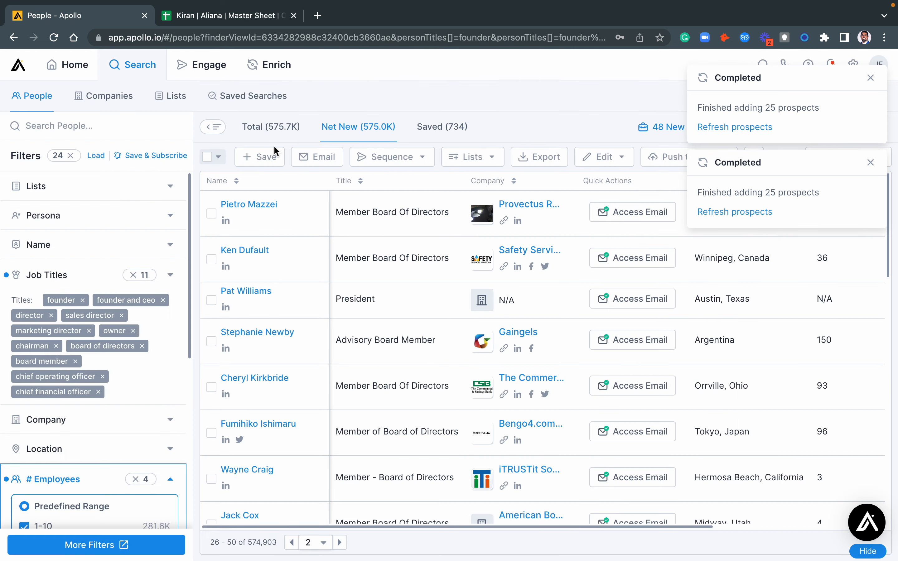
click(211, 164)
click(207, 191)
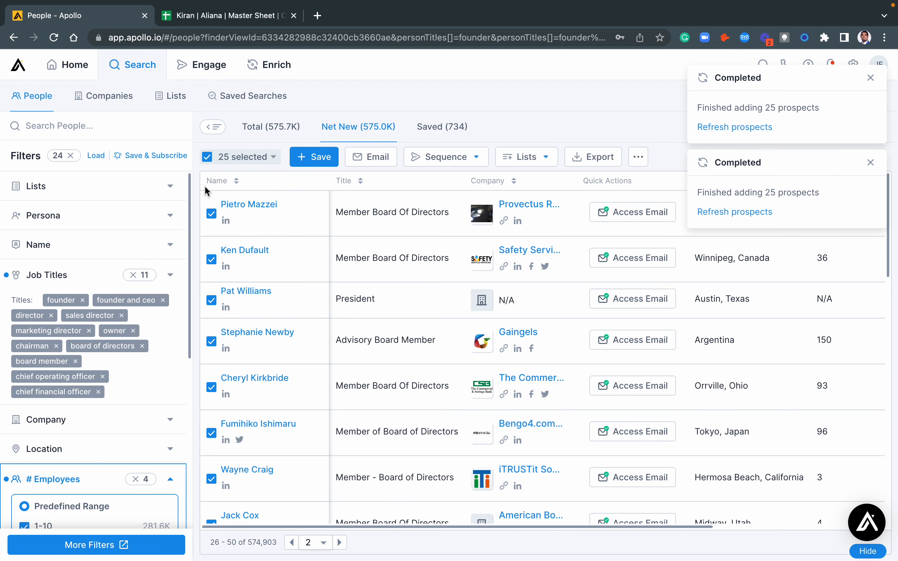
click(234, 164)
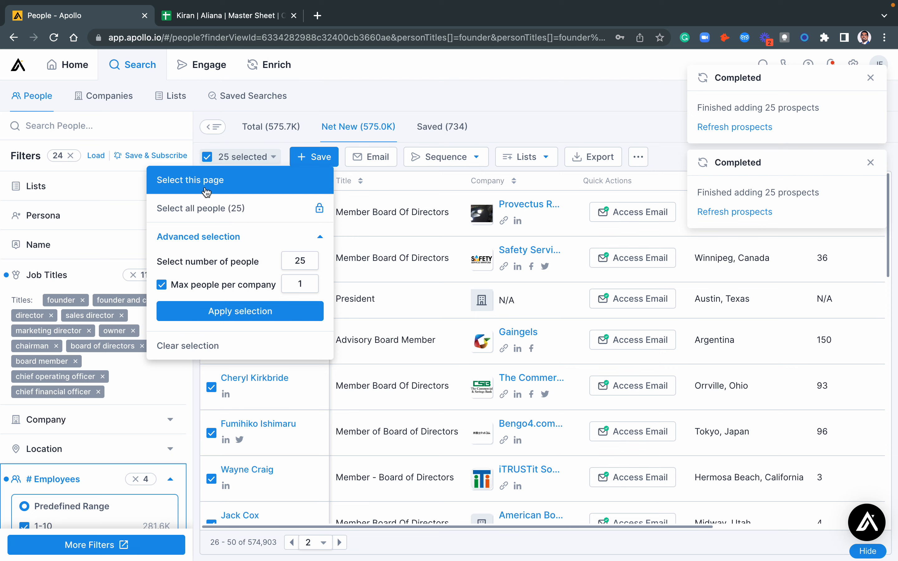
Add the selected page 2 contacts to October List | Omni.
click(308, 157)
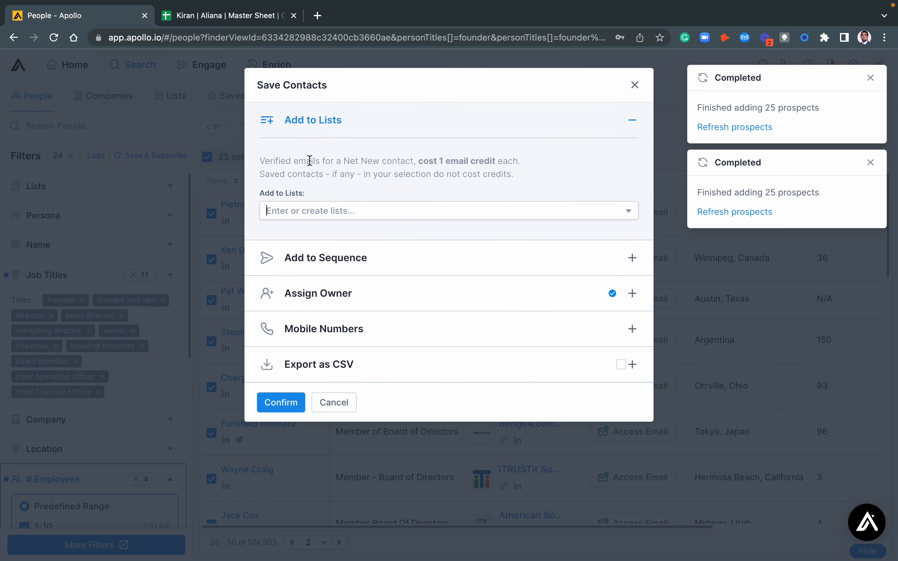
click(326, 211)
click(325, 236)
click(288, 404)
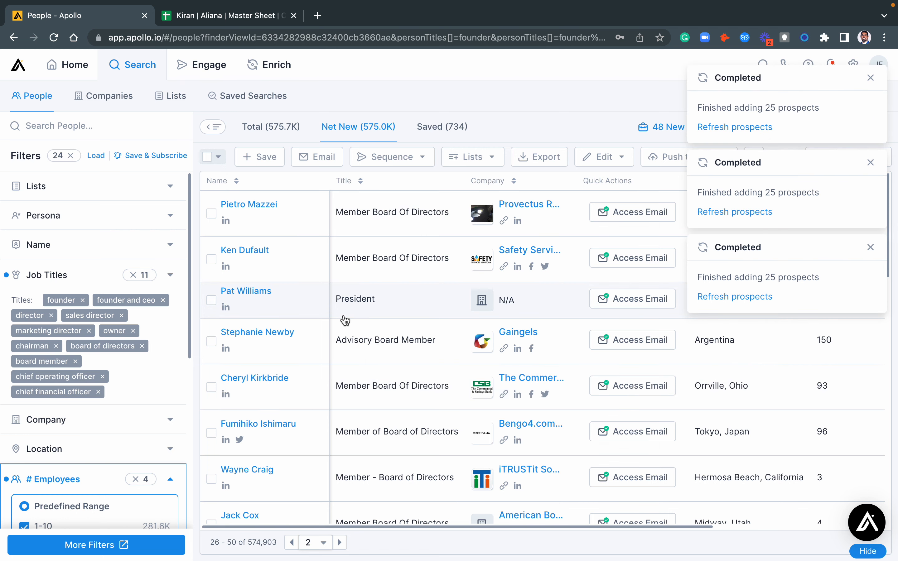
Check October List | Omni among the people lists and reload the Omni Outreach October saved search.
click(173, 103)
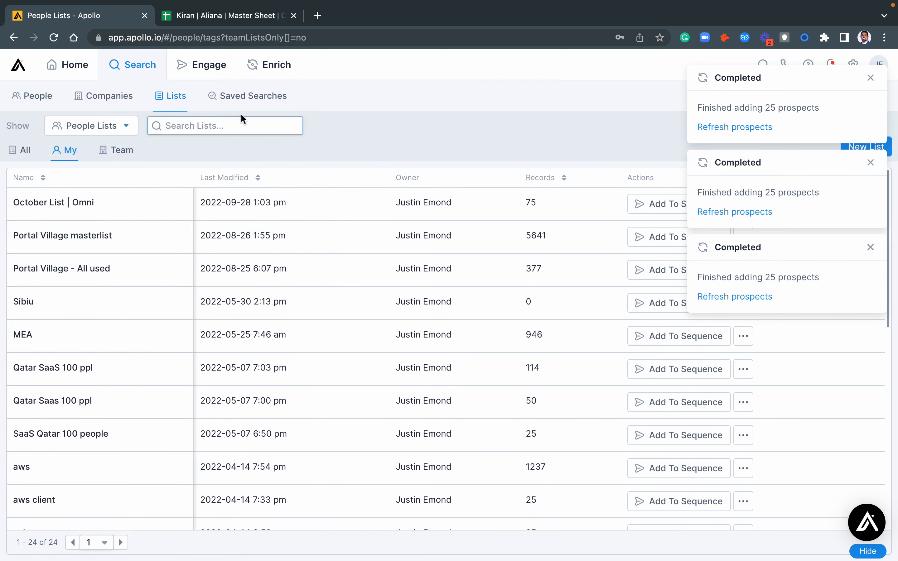
click(249, 99)
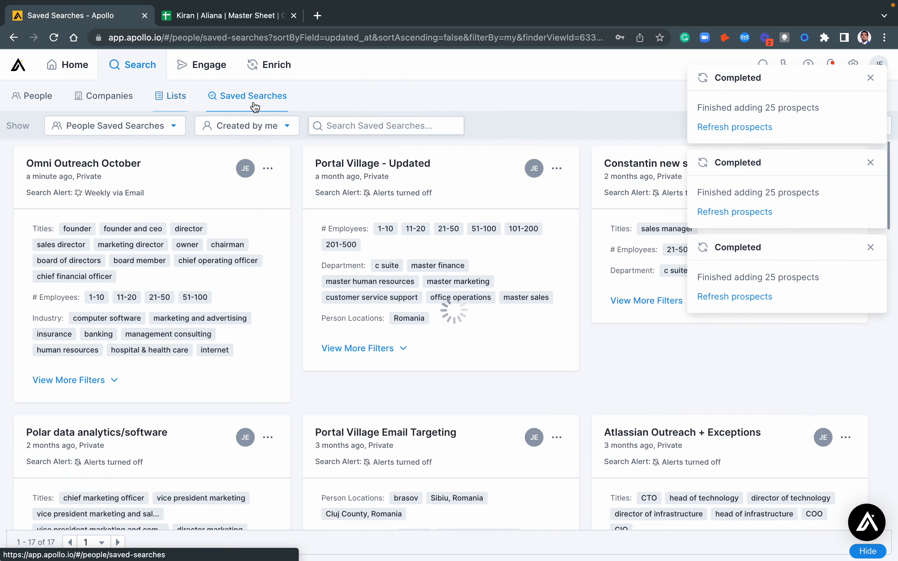
click(183, 193)
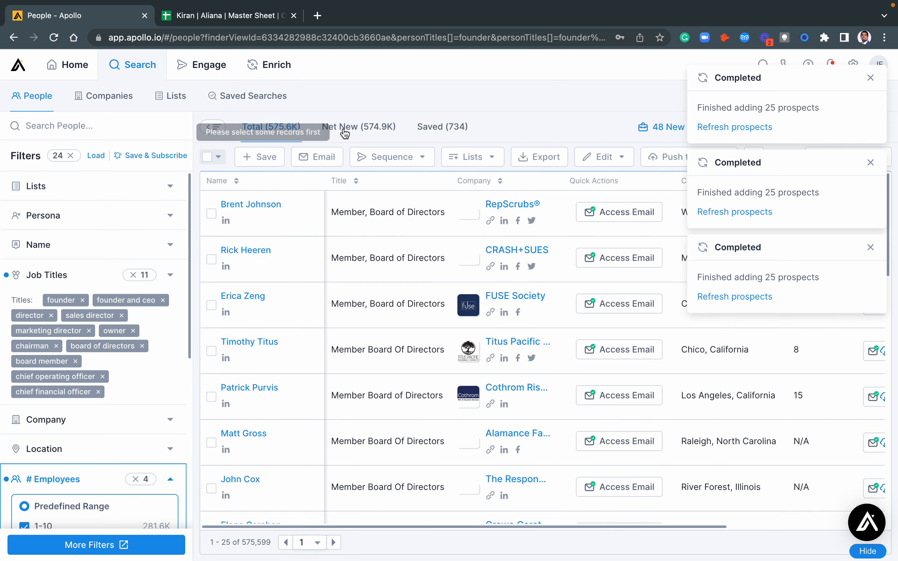
Restrict the reloaded search to net new contacts and select the 25 people on its first page.
click(341, 130)
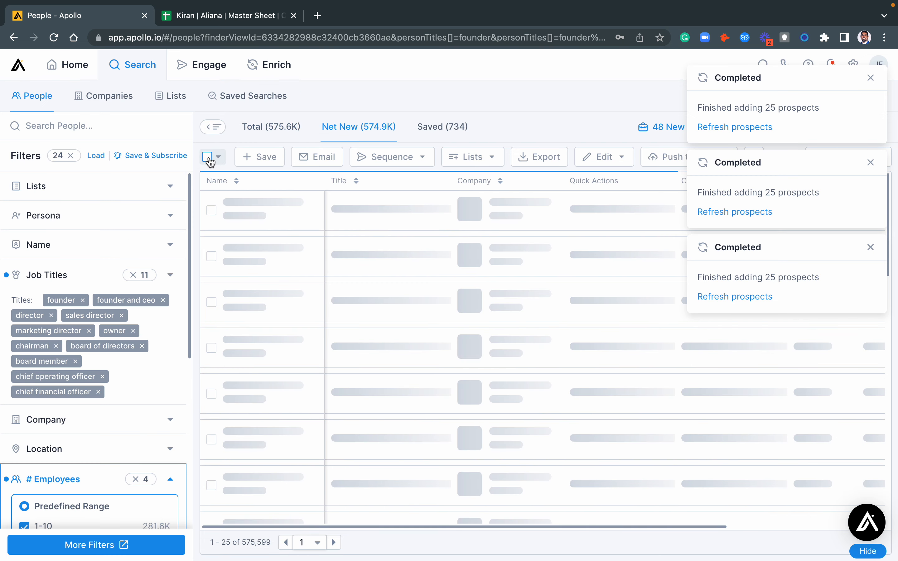
click(209, 159)
click(209, 159)
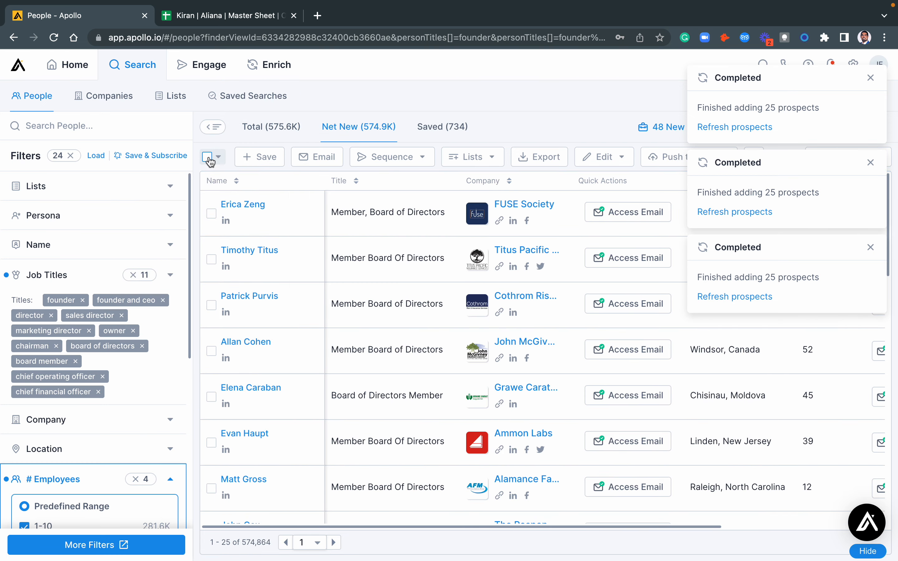
click(209, 159)
click(212, 194)
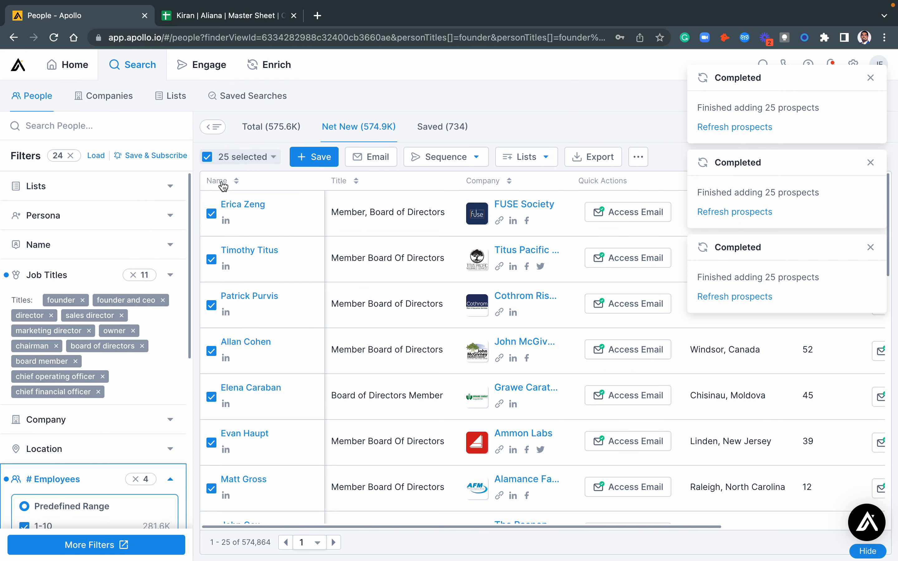
Save the selected first-page contacts to October List | Omni and dismiss the completion notifications.
click(302, 158)
click(312, 206)
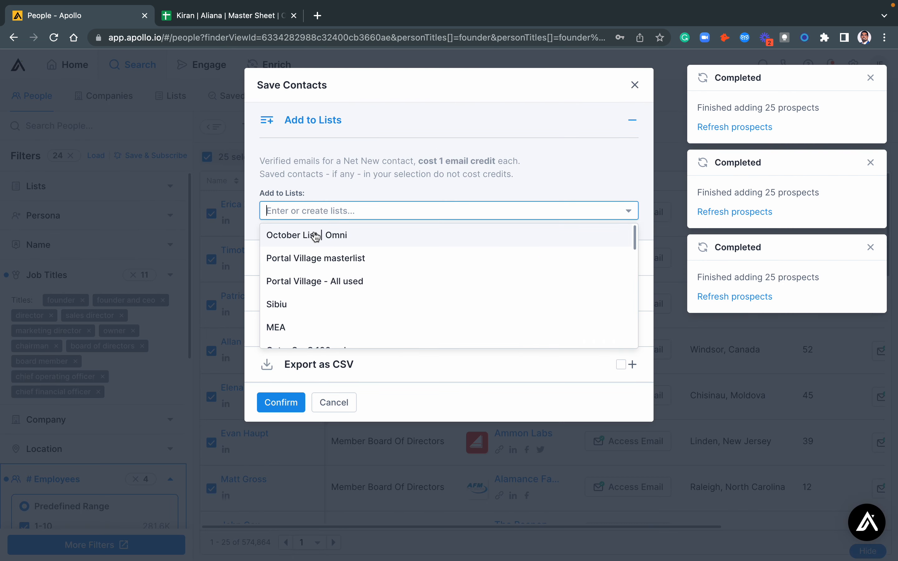
click(310, 234)
click(283, 404)
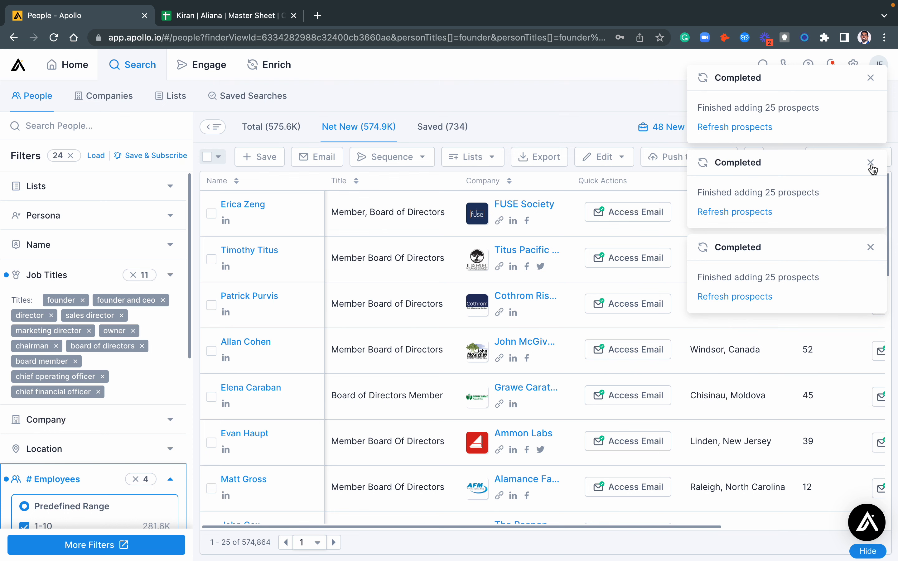
click(871, 78)
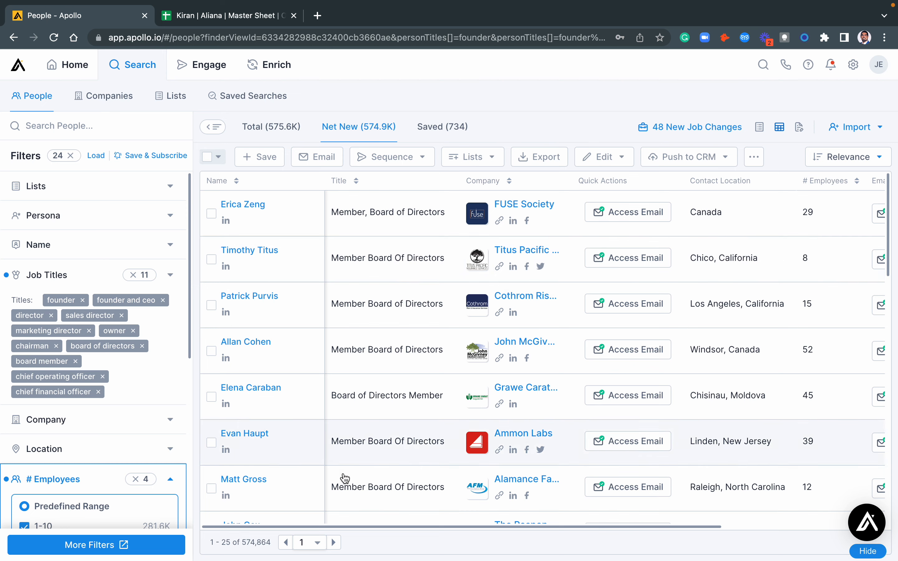
Select the 25 people on page 2 of the net new results and save them to October List | Omni.
click(334, 542)
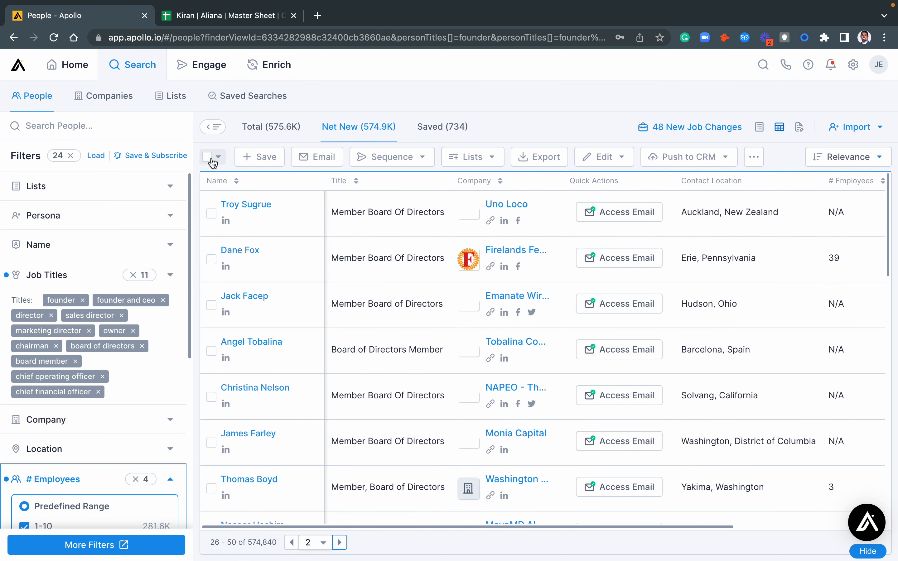
click(218, 156)
click(242, 185)
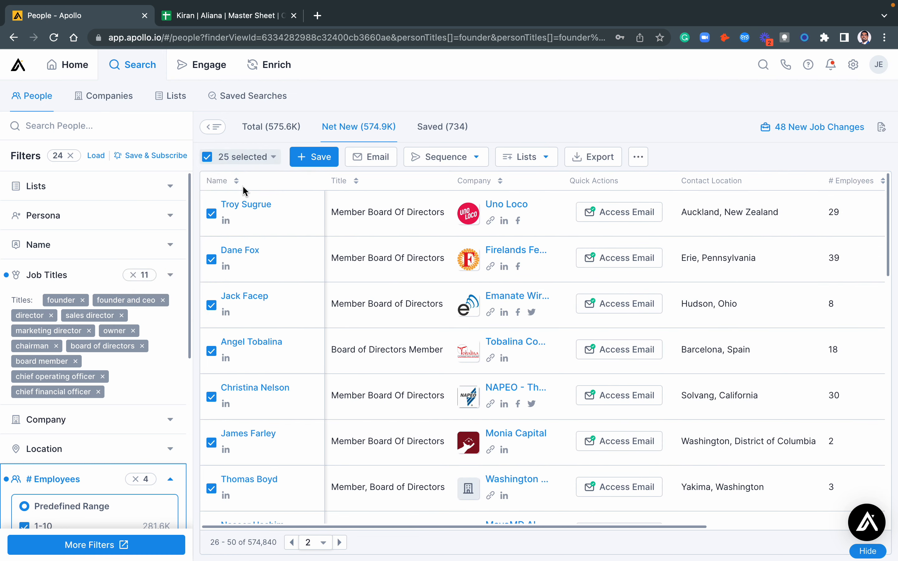
click(319, 157)
click(307, 210)
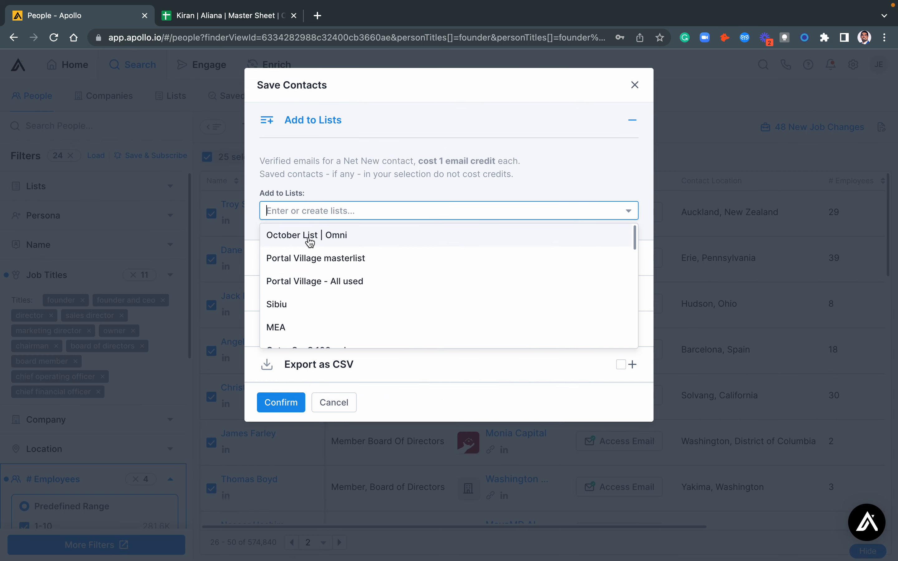
click(310, 236)
click(290, 407)
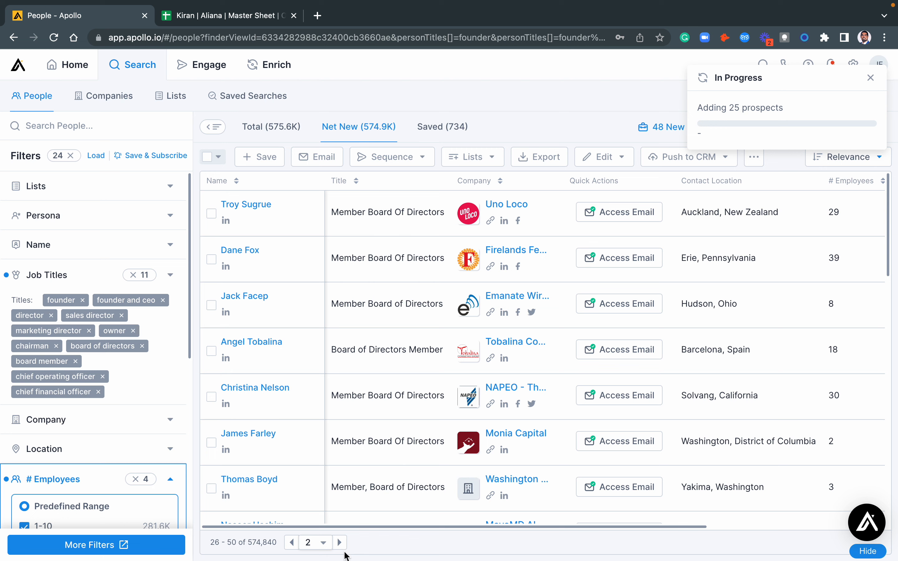
Go to page 3 of the net new results and select the 25 people on that page.
click(340, 543)
click(340, 543)
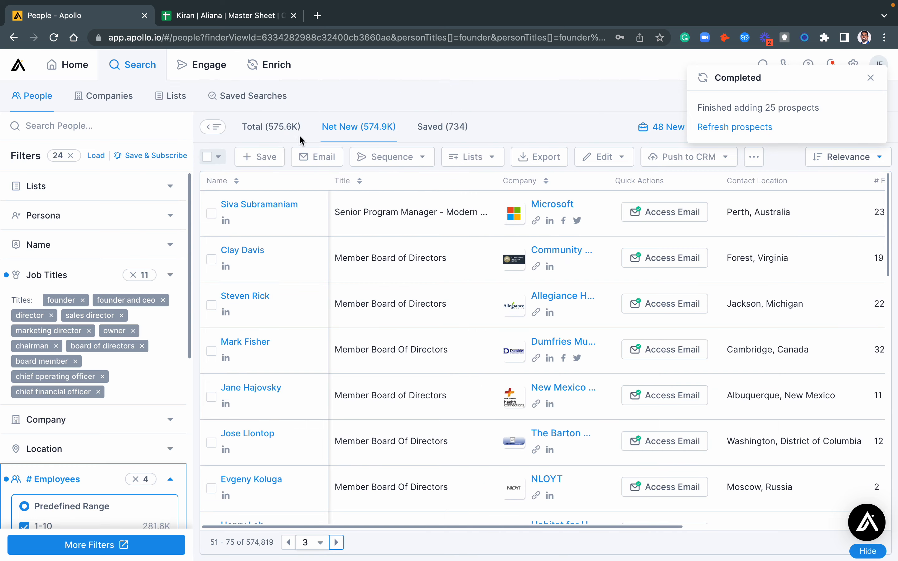
click(218, 157)
click(217, 216)
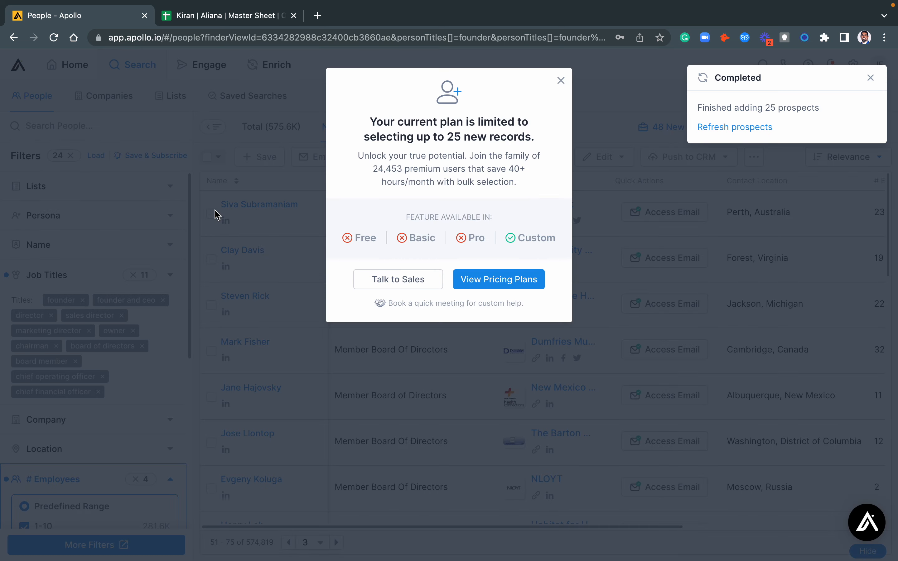
click(561, 81)
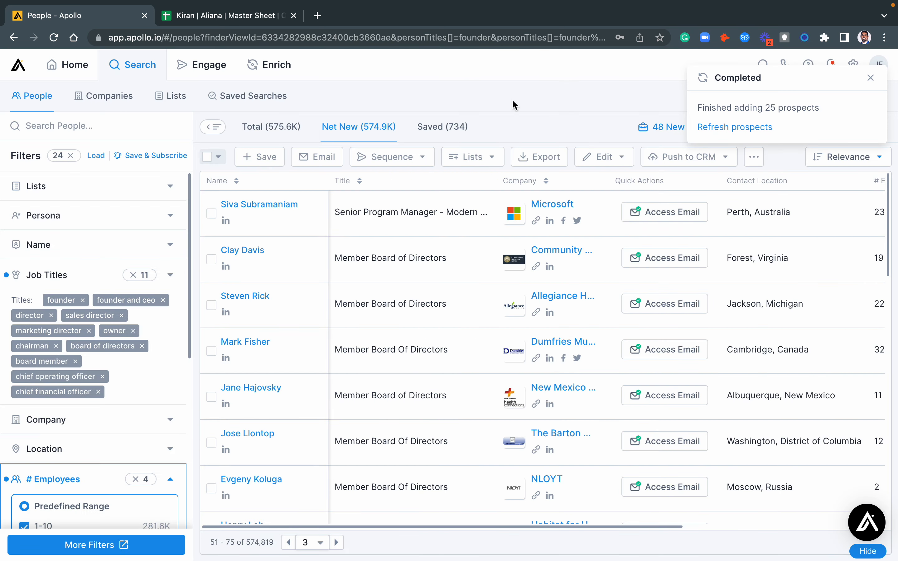
click(219, 158)
click(247, 178)
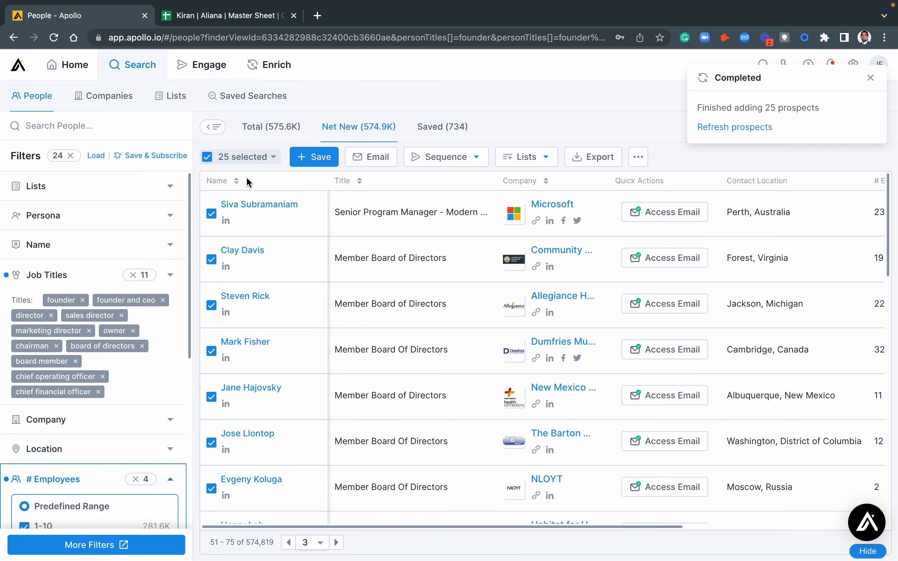
Save the selected page 3 contacts to October List | Omni.
click(314, 157)
click(326, 210)
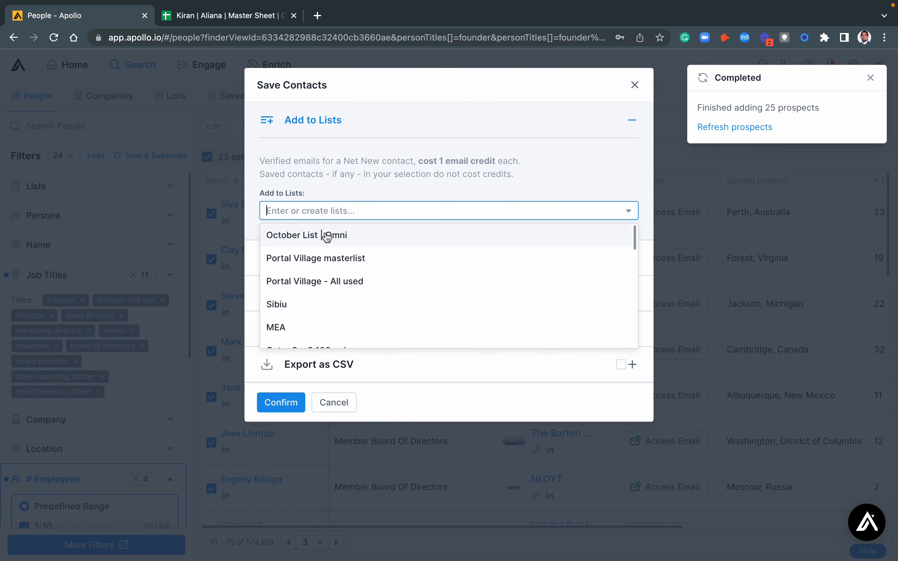
click(327, 236)
click(284, 404)
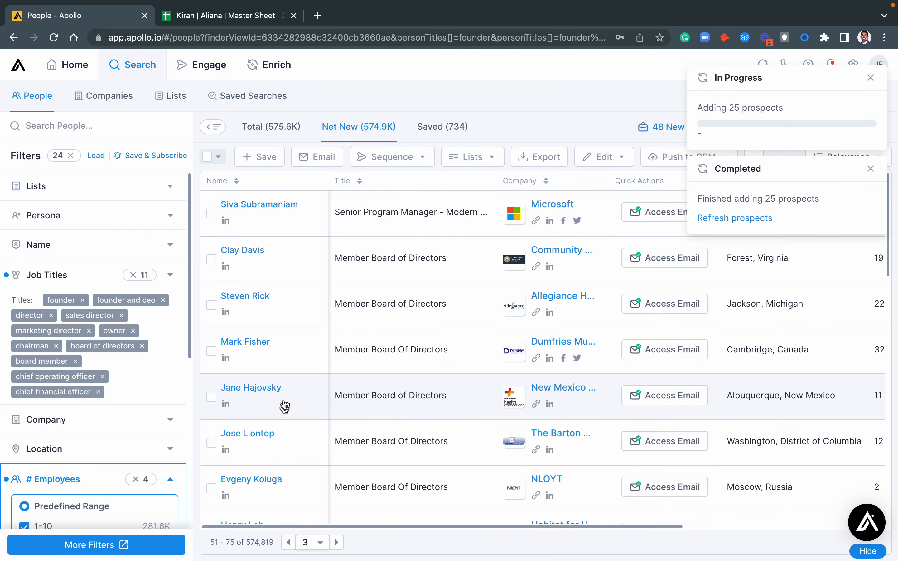
Open October List | Omni from the people lists and examine its saved contacts and their email addresses.
click(177, 103)
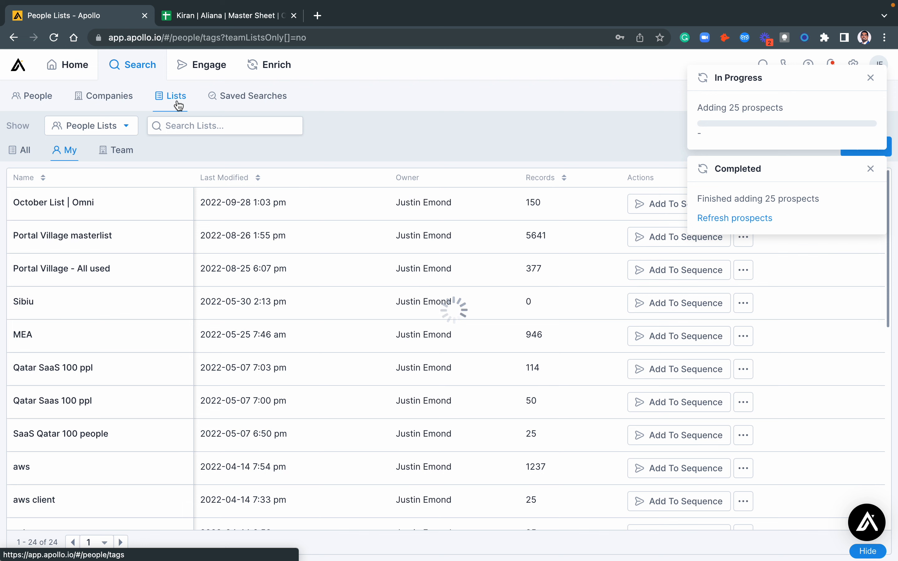
click(872, 78)
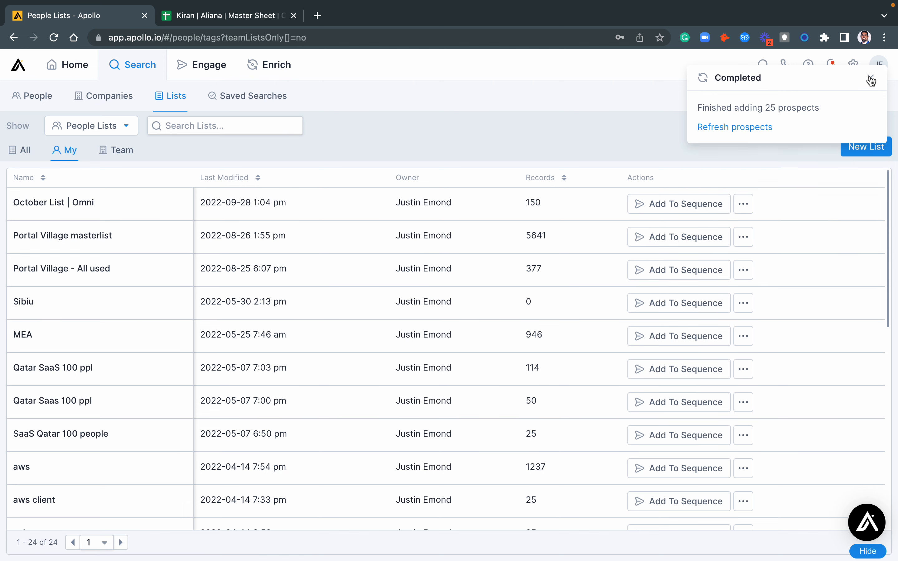
click(872, 81)
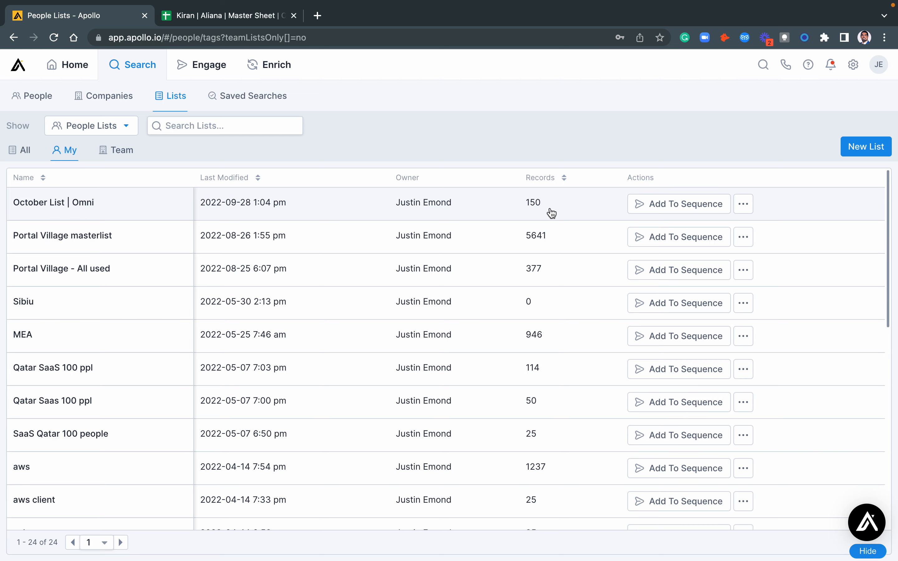
click(98, 213)
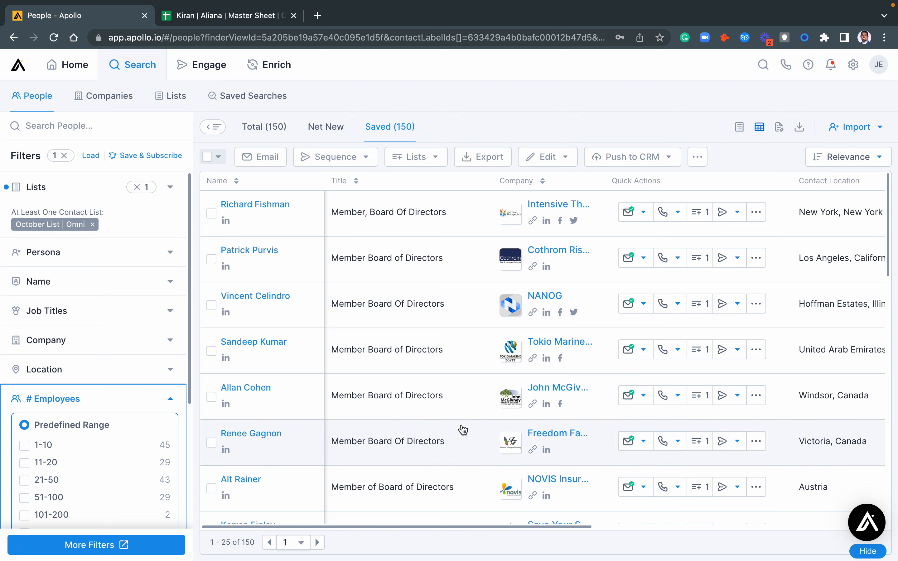
scroll(395, 484, right, 10)
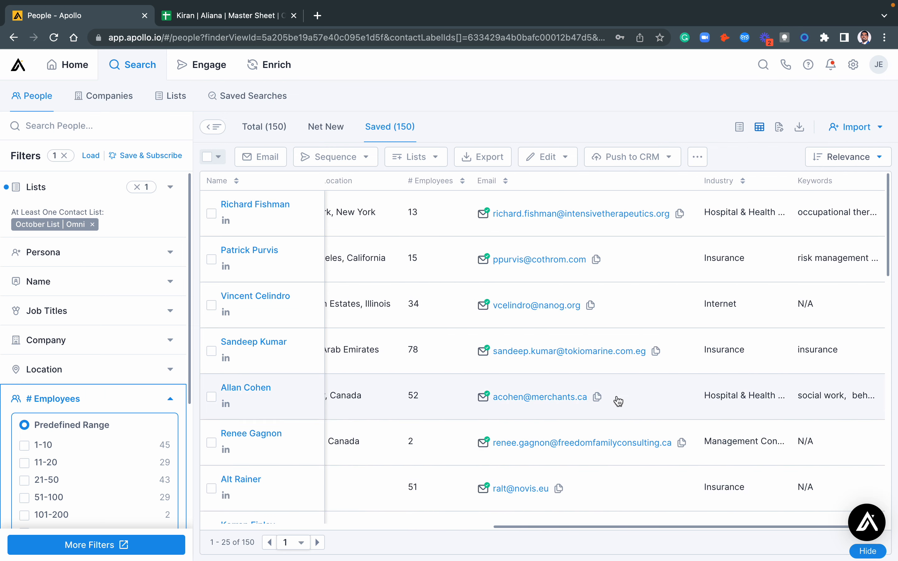
scroll(756, 385, left, 10)
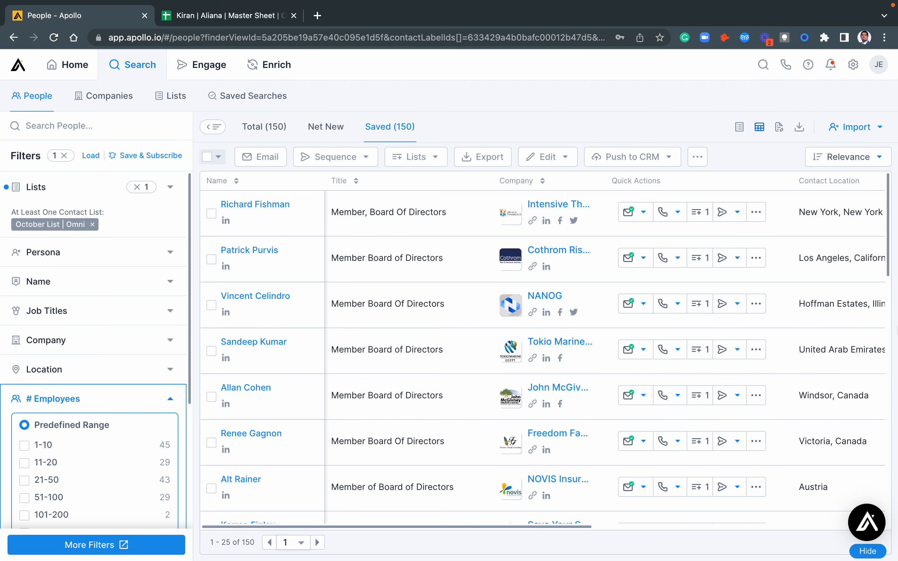
Look over the contact details of October List | Omni and select all 150 saved people.
scroll(754, 348, right, 8)
scroll(730, 348, right, 6)
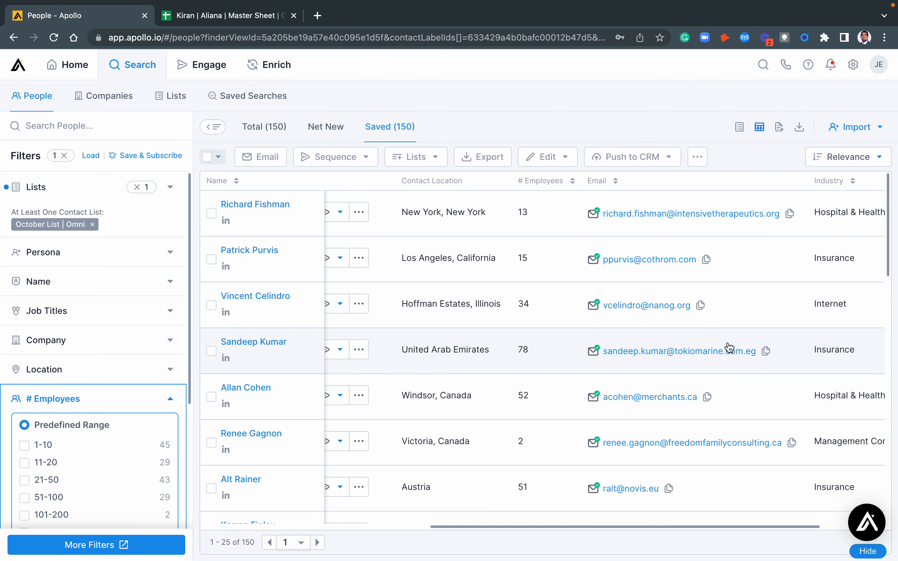
scroll(730, 347, left, 14)
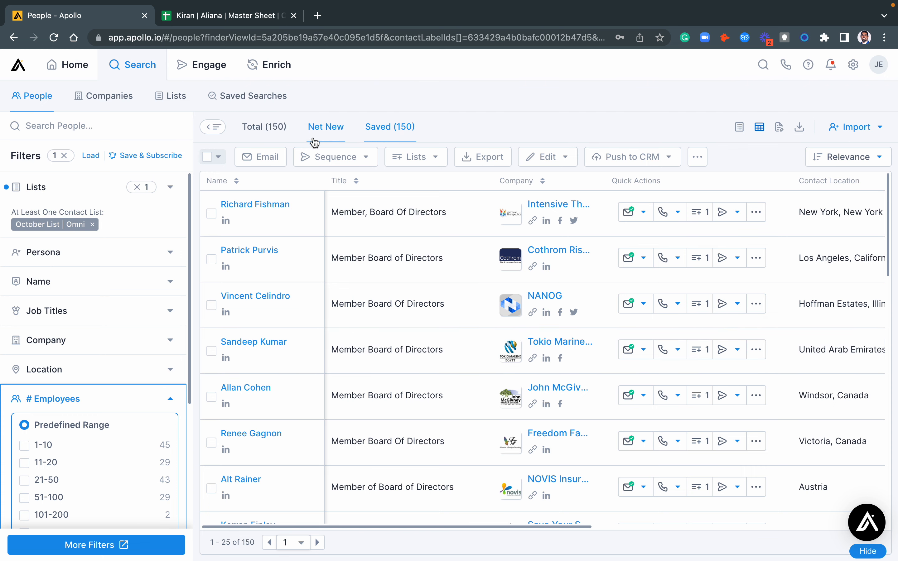
click(211, 166)
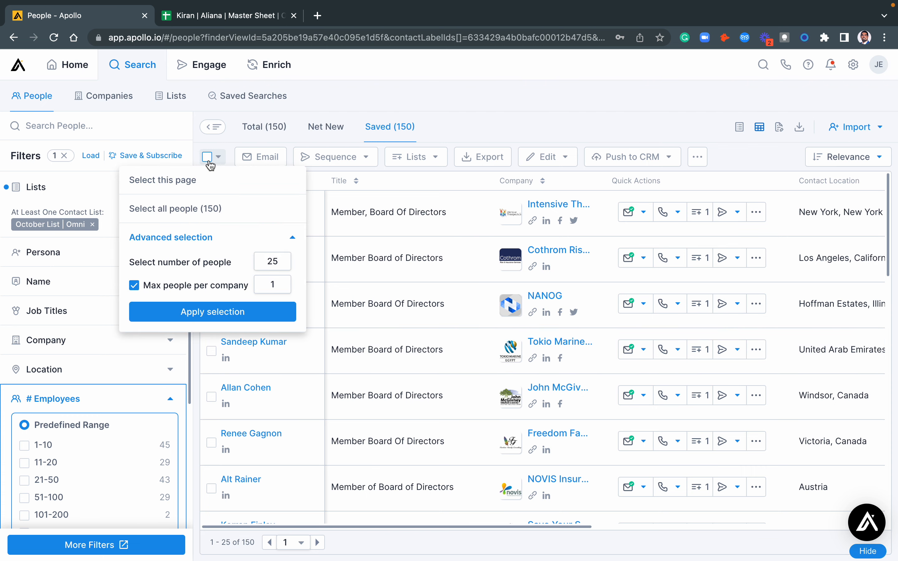
click(211, 210)
click(544, 157)
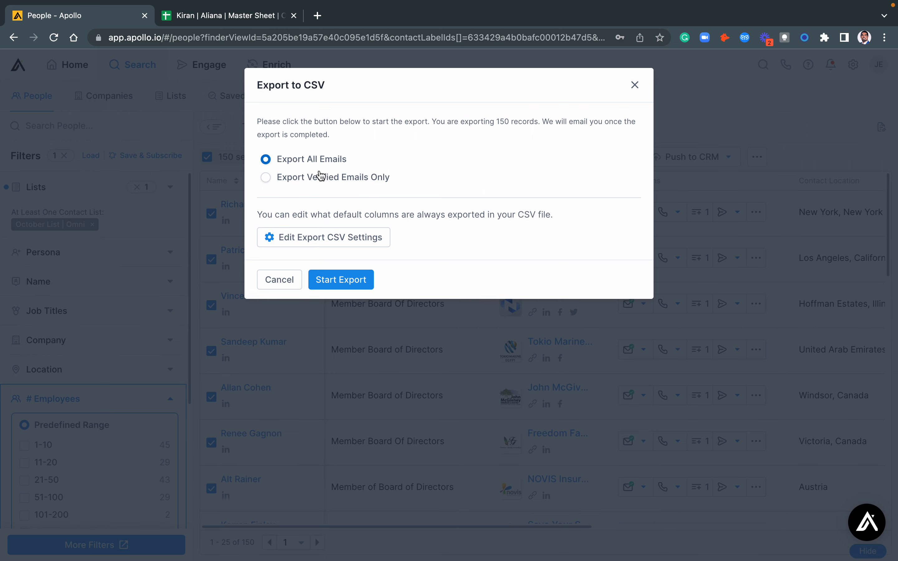
click(272, 187)
click(636, 85)
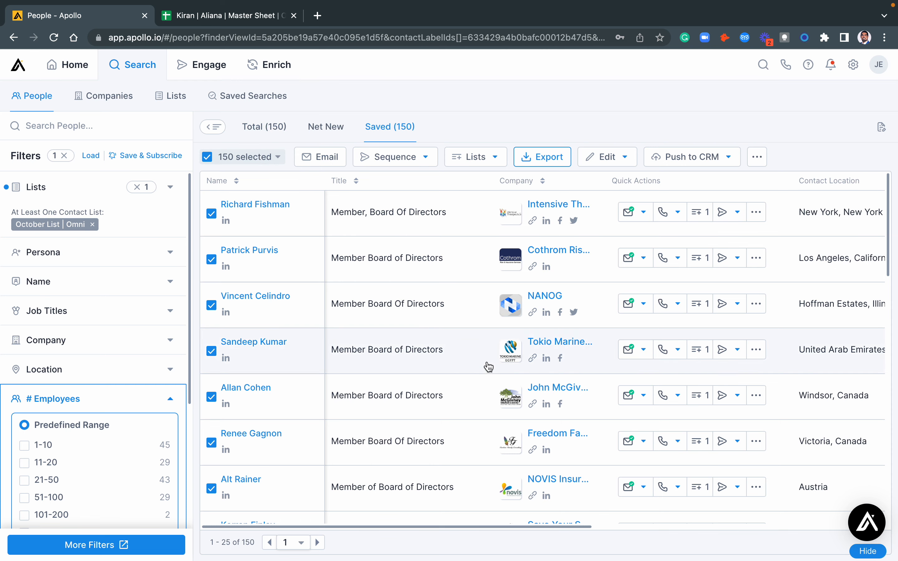
scroll(662, 393, down, 10)
scroll(661, 401, up, 5)
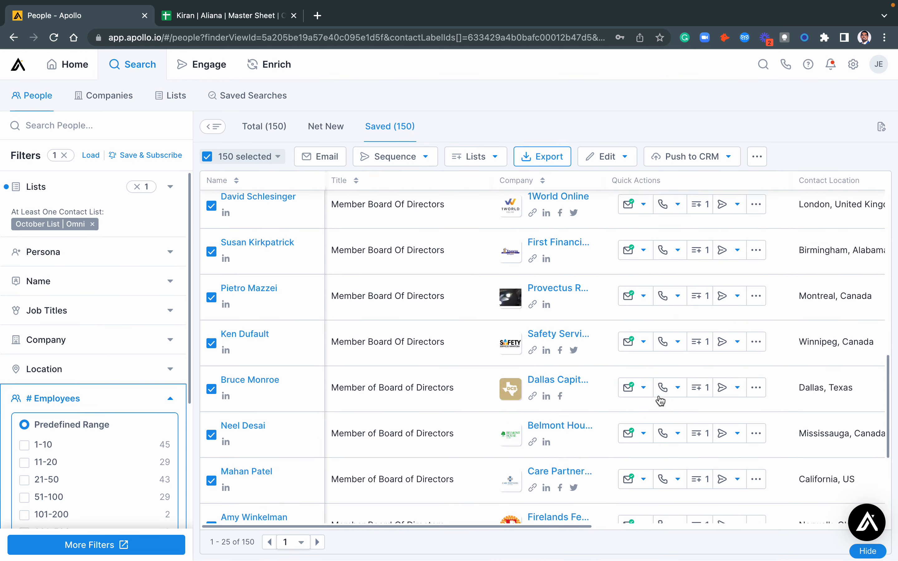
scroll(662, 401, up, 5)
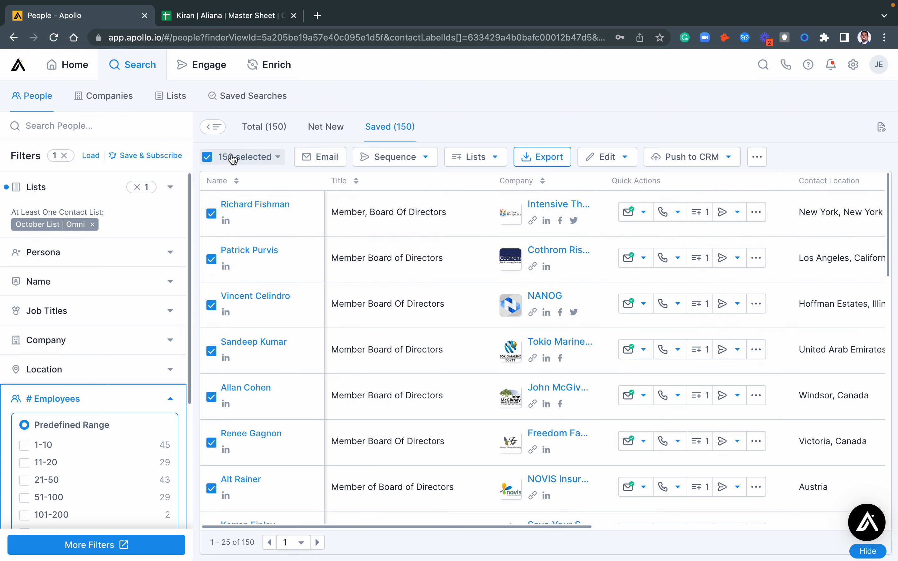
Set the CSV export of the selected people to verified emails only and open the CSV export settings.
click(543, 160)
click(297, 182)
click(275, 166)
click(281, 182)
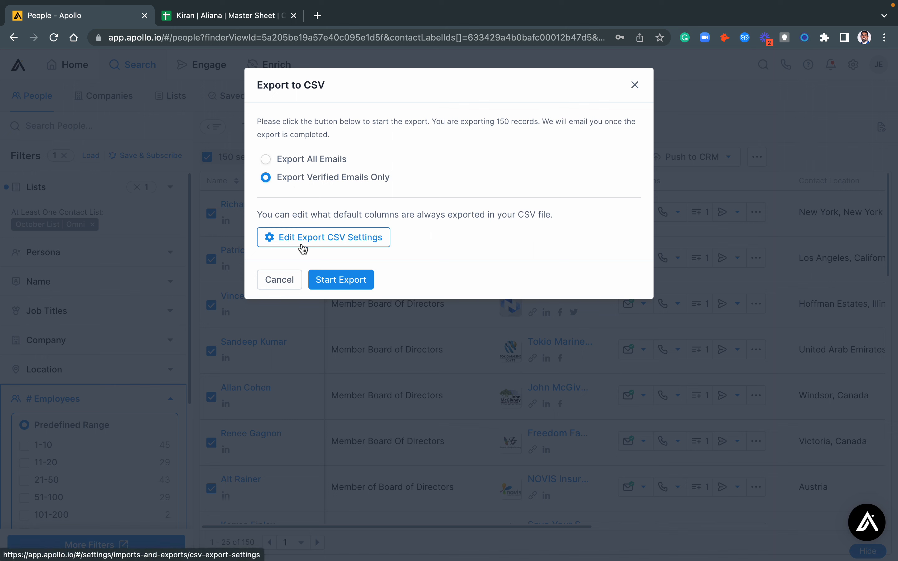
click(342, 248)
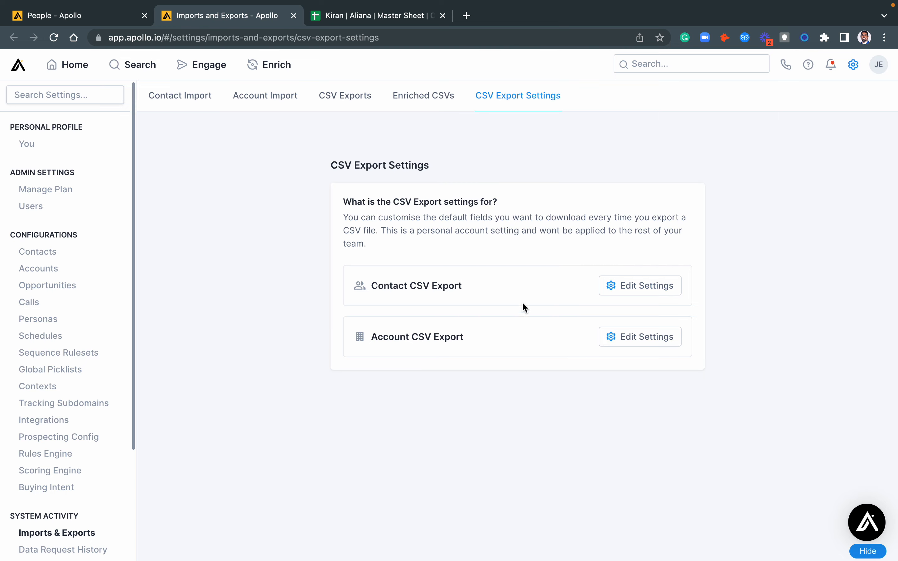
Edit the Contact CSV Export columns to exclude Company, Email Confidence, Seniority, Departments, Contact Owner and First Phone.
click(664, 292)
scroll(435, 303, down, 10)
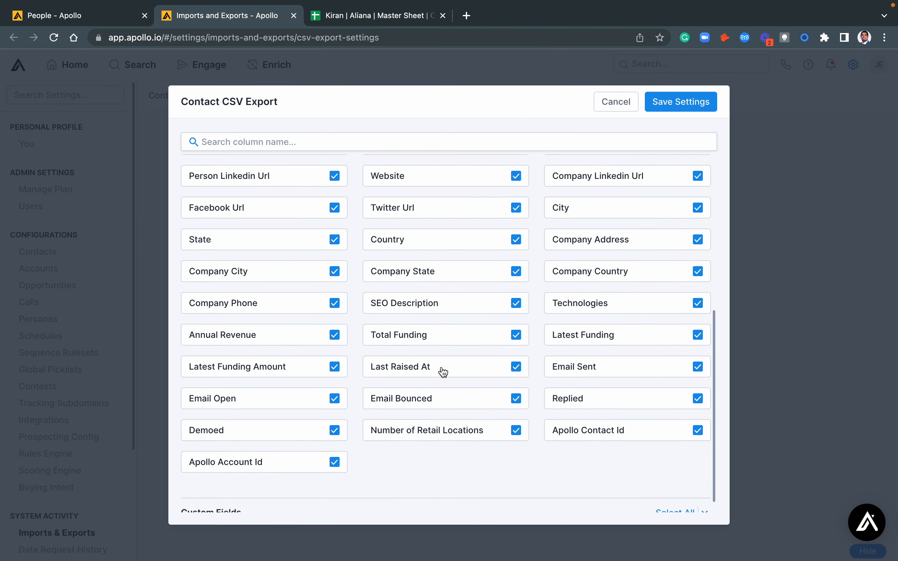
scroll(527, 327, up, 10)
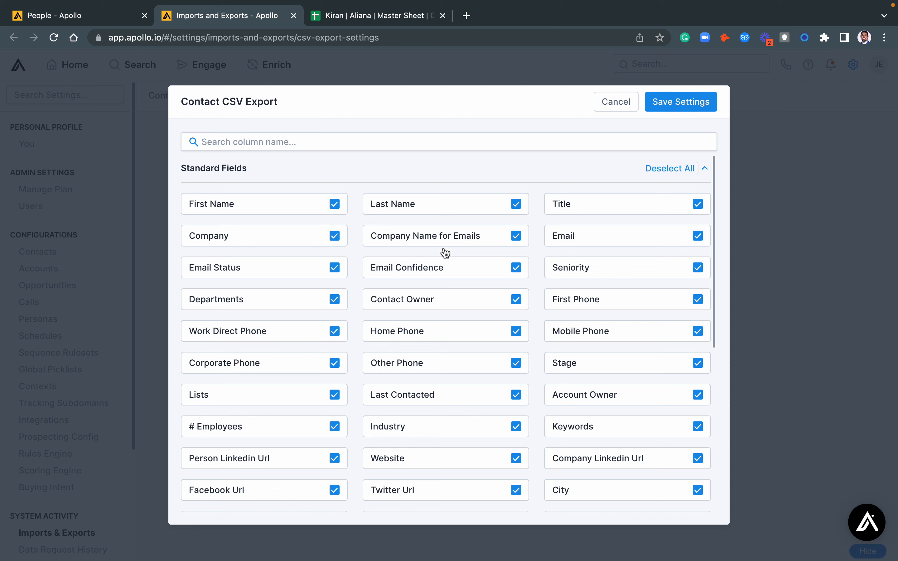
click(334, 238)
click(516, 270)
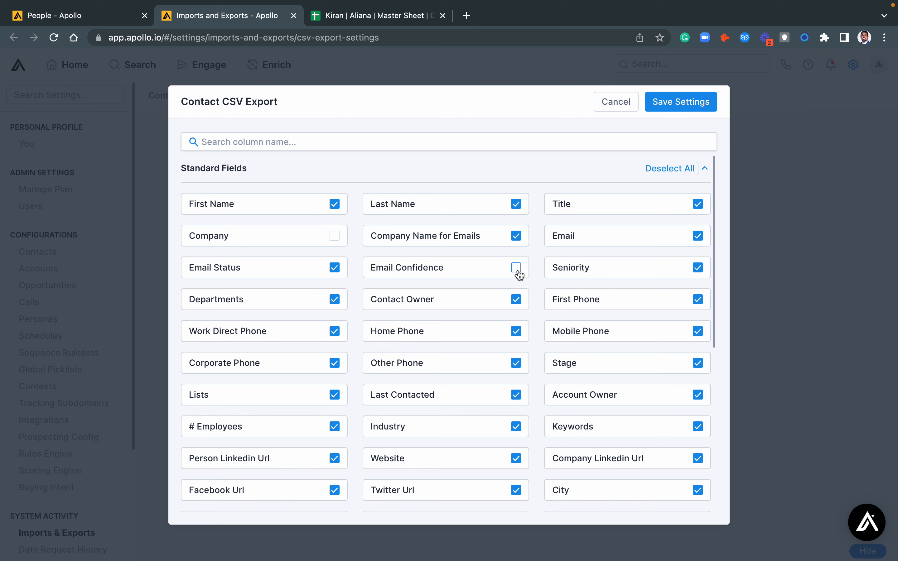
click(694, 270)
click(336, 308)
click(518, 301)
click(699, 305)
Exclude Work Direct Phone, Home Phone, Mobile Phone, Corporate Phone, Other Phone and Stage from the contact export columns.
click(335, 336)
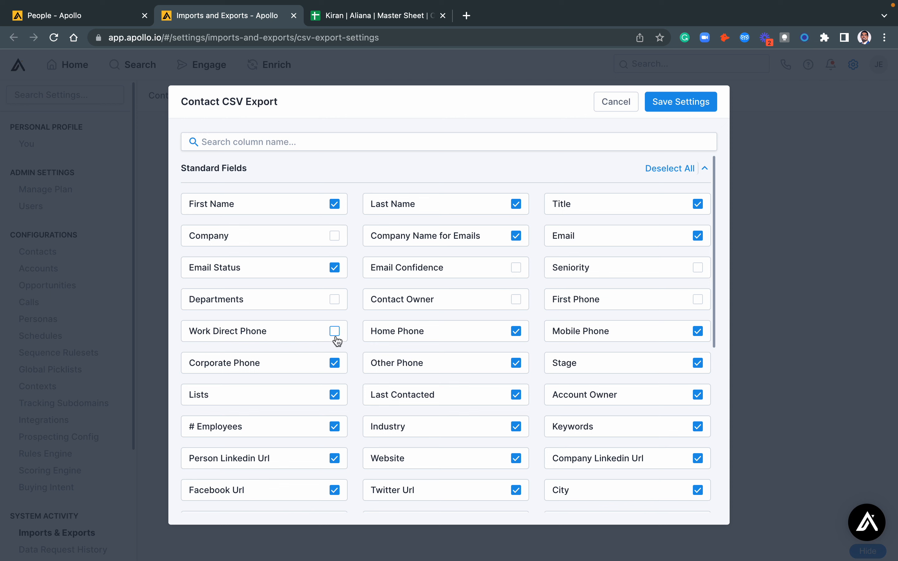
click(520, 334)
click(698, 332)
scroll(319, 382, down, 3)
click(335, 277)
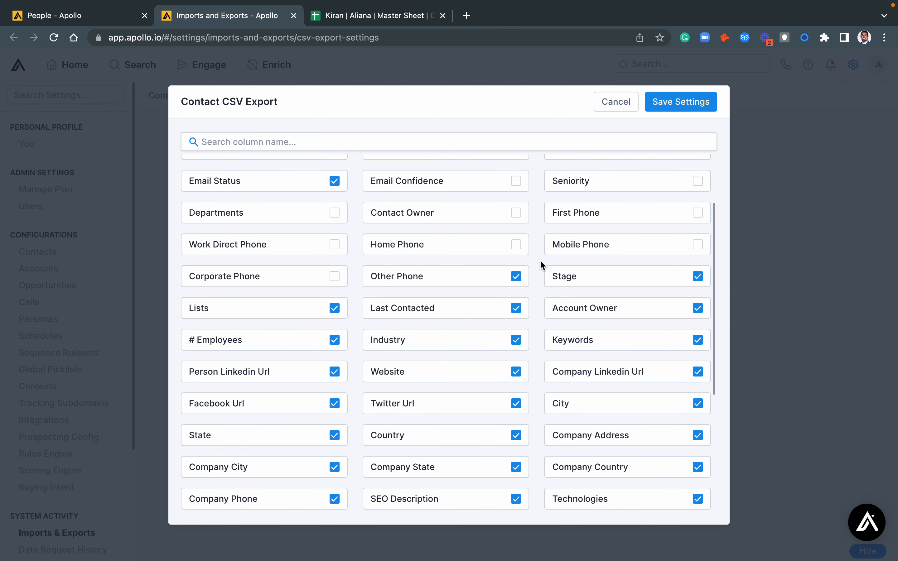
click(517, 277)
click(699, 277)
Exclude Lists, Last Contacted, Account Owner, Keywords and Person Linkedin Url from the contact export, keeping # Employees and Industry.
click(335, 308)
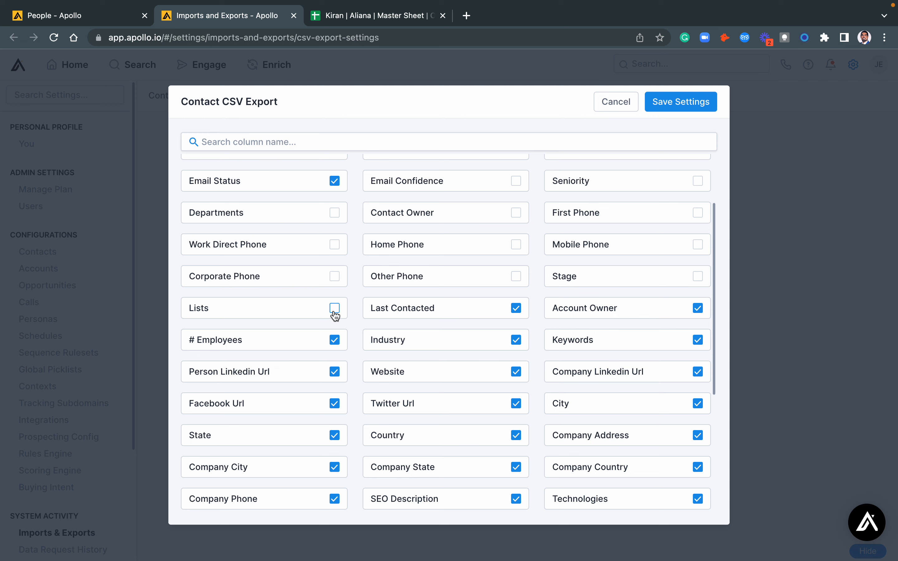
click(516, 309)
click(697, 308)
click(698, 340)
click(516, 341)
click(516, 341)
scroll(268, 321, down, 3)
click(336, 284)
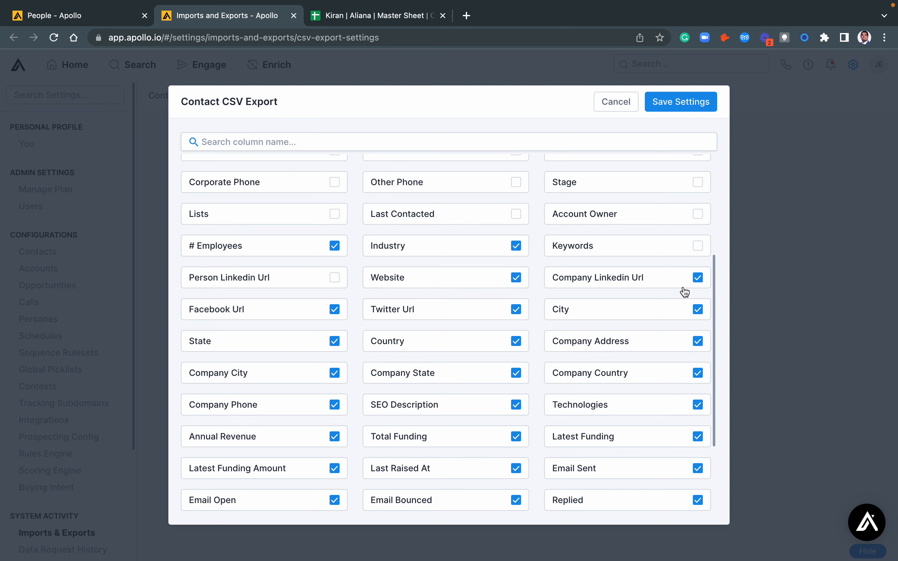
Exclude Company Linkedin Url, Facebook Url, Twitter Url, City and State from the contact export columns.
click(699, 281)
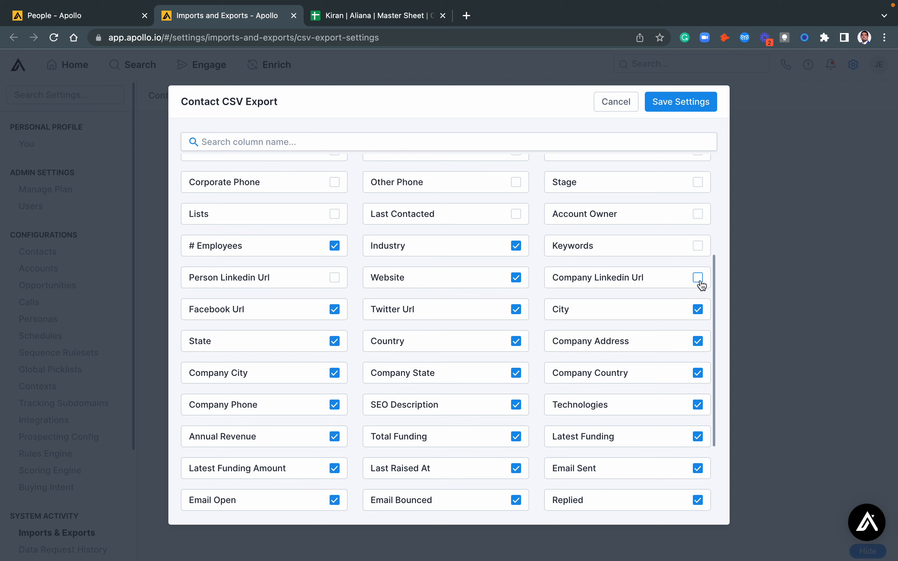
click(332, 318)
click(516, 318)
click(701, 315)
click(335, 342)
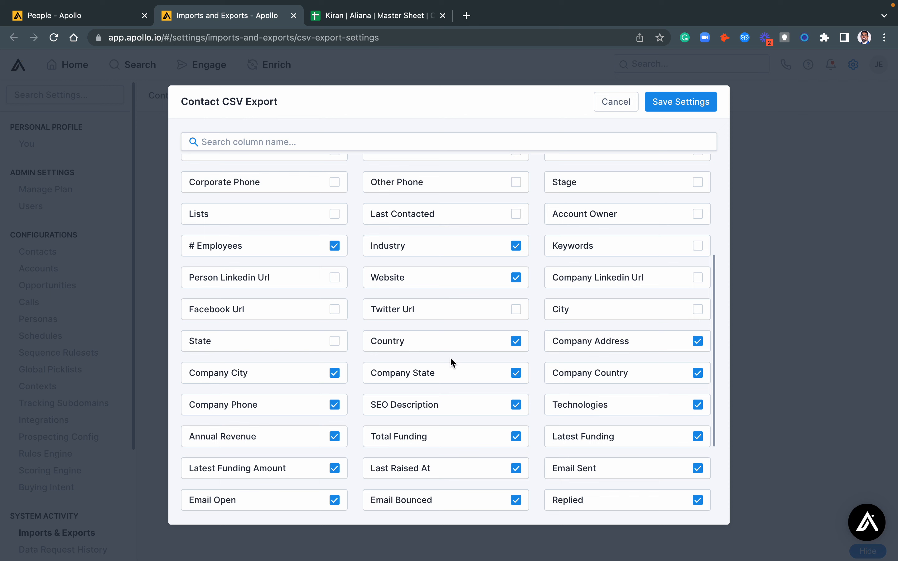
Exclude Company Address, Country, Company State, Company City and Company Phone from the contact export, keeping Company Country.
click(700, 344)
click(517, 341)
click(518, 376)
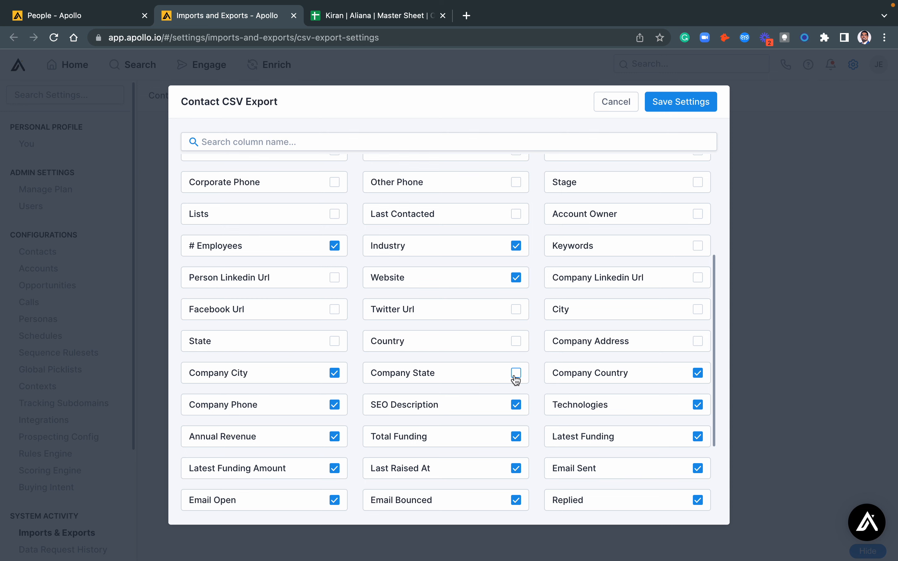
click(335, 375)
click(336, 405)
Exclude SEO Description, Technologies, Latest Funding, Total Funding, Annual Revenue, Latest Funding Amount and Last Raised At from the contact export columns.
scroll(336, 405, down, 3)
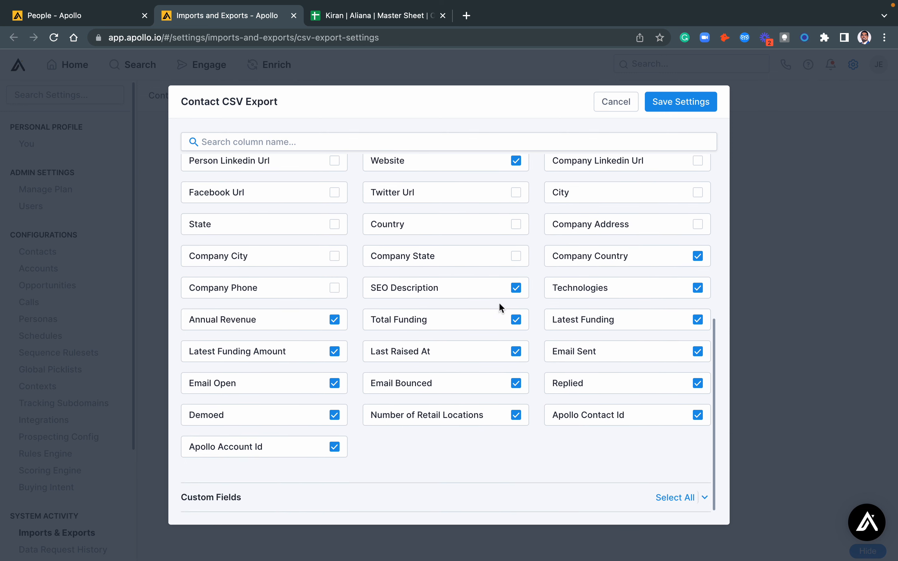
click(516, 289)
click(698, 288)
click(697, 320)
click(516, 321)
click(336, 320)
click(335, 352)
click(513, 354)
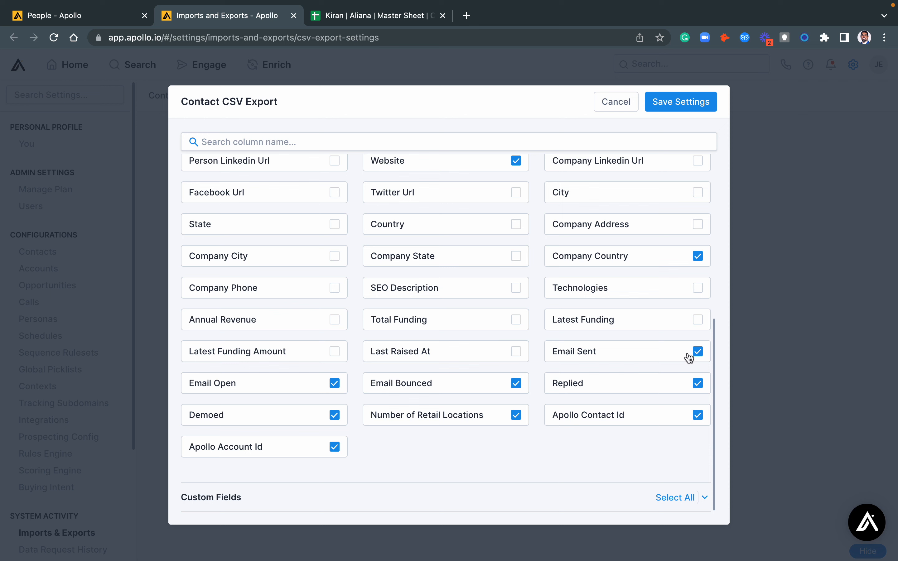
Exclude Email Sent, Replied, Apollo Contact Id, Email Bounced and Number of Retail Locations from the contact export columns.
click(700, 355)
click(699, 384)
click(699, 415)
click(515, 384)
click(516, 416)
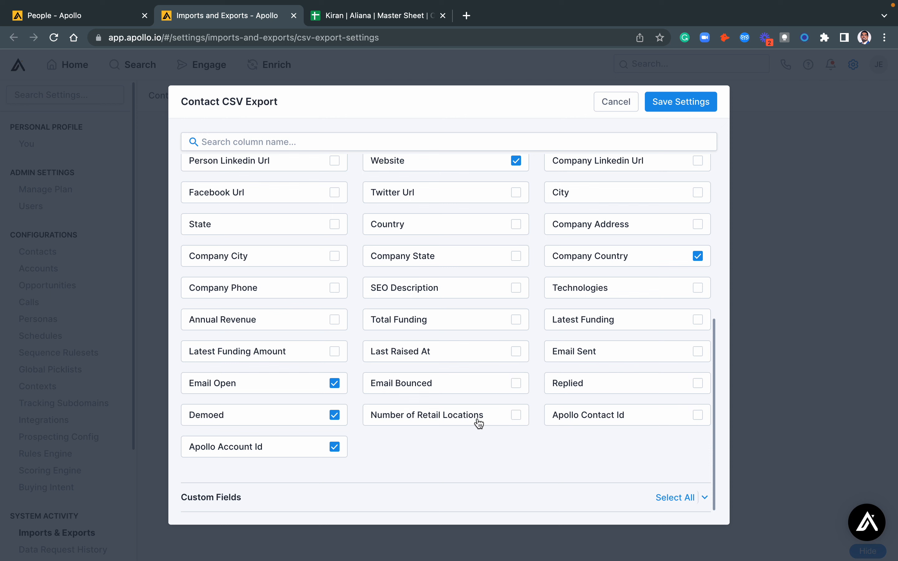
Exclude Email Open, Demoed and Apollo Account Id, and save the Contact CSV Export settings.
click(334, 386)
click(335, 417)
click(335, 448)
click(700, 101)
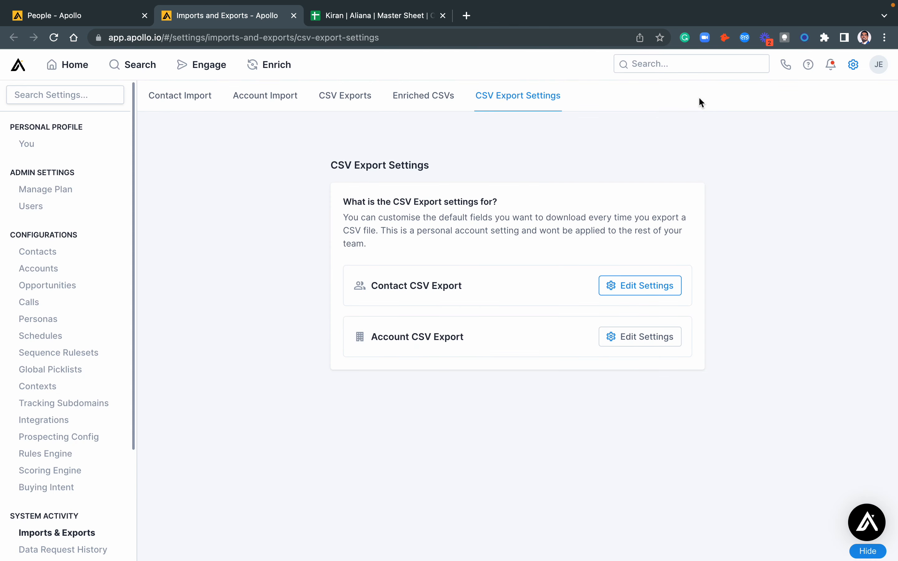
Return to the people search and reopen October List | Omni from the people lists.
click(144, 16)
click(145, 74)
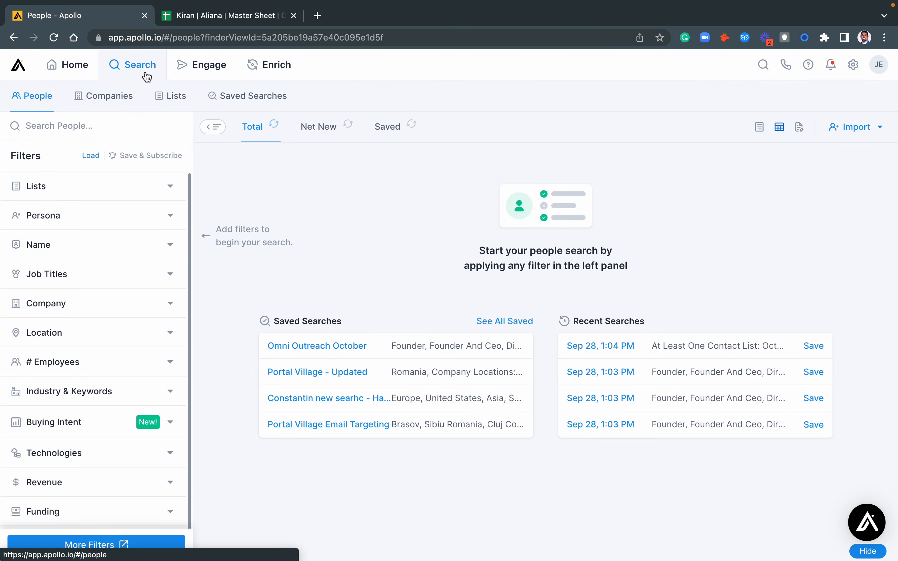
click(227, 97)
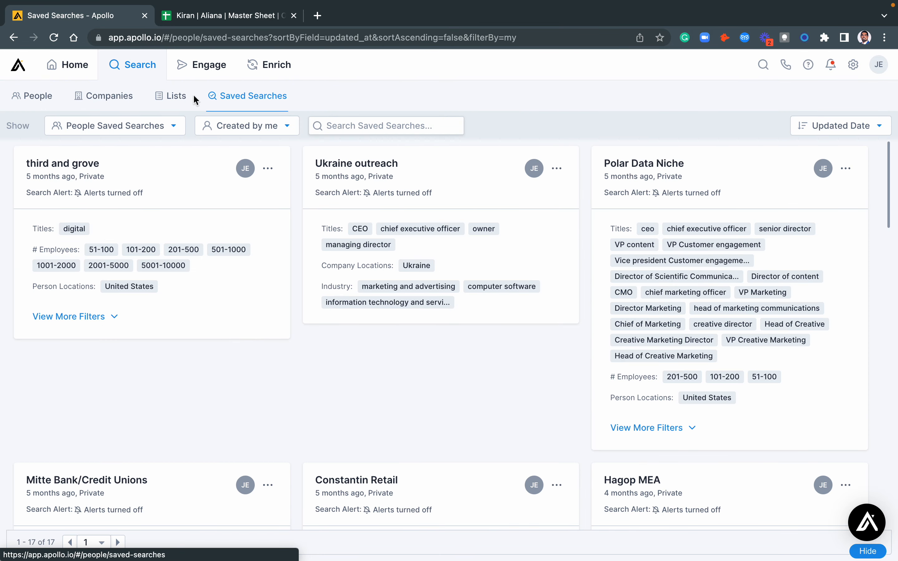
click(178, 98)
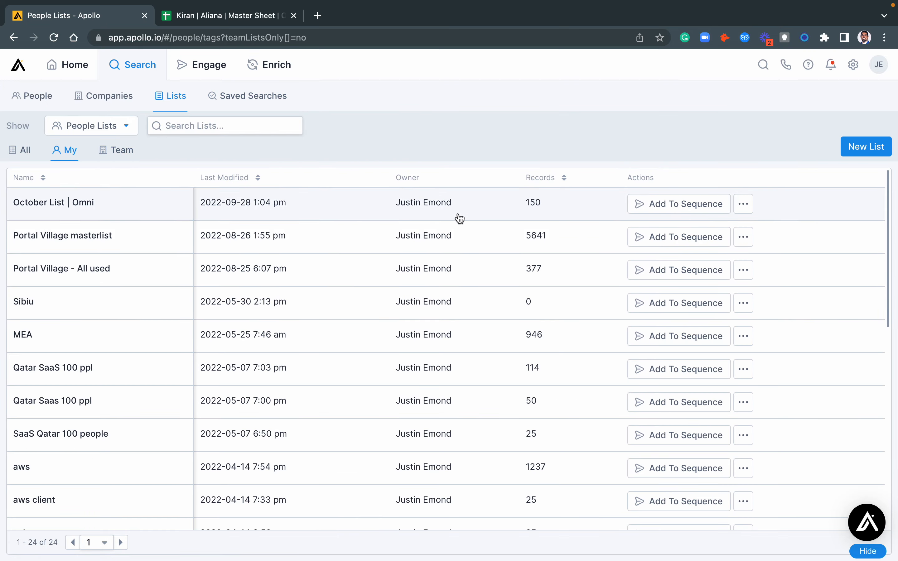
click(462, 215)
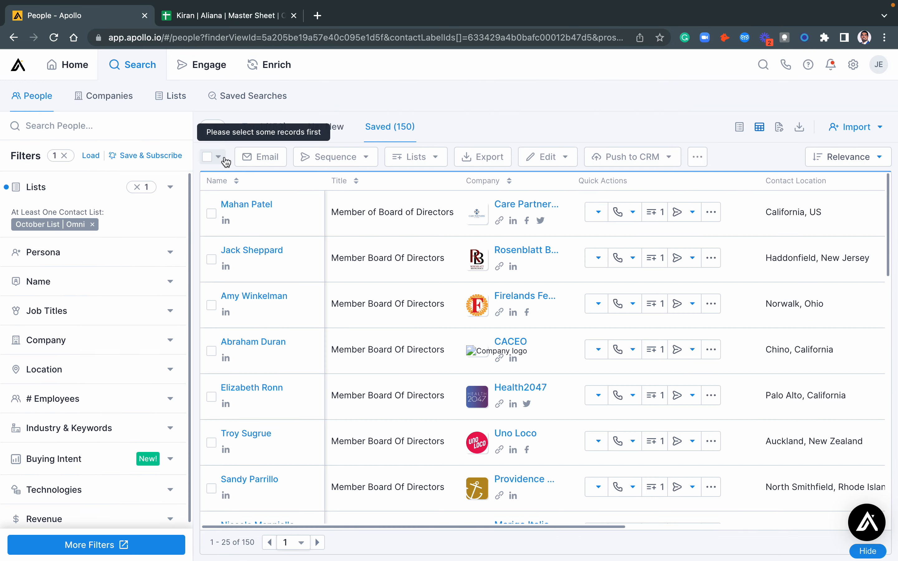
Export all 150 people in October List | Omni to CSV with verified emails only and download the file.
click(218, 156)
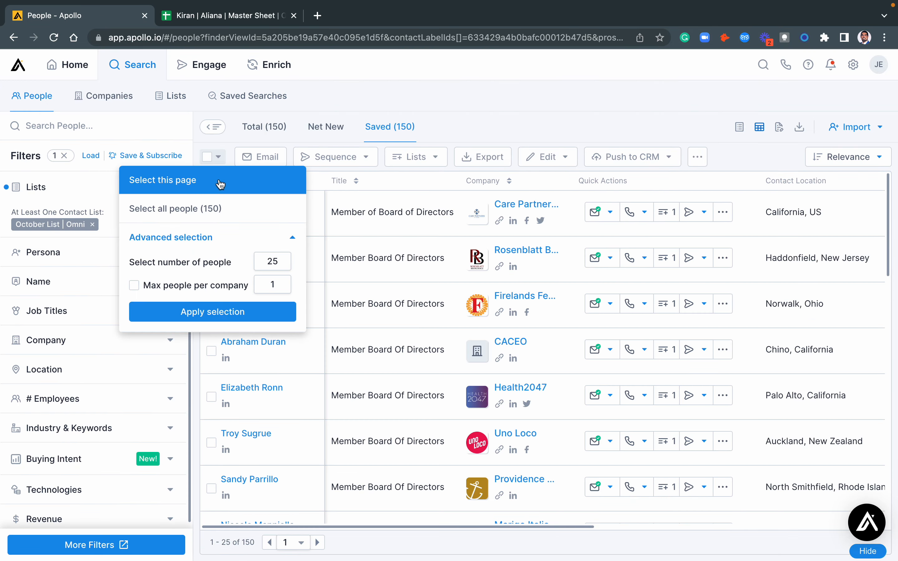
click(214, 212)
click(553, 157)
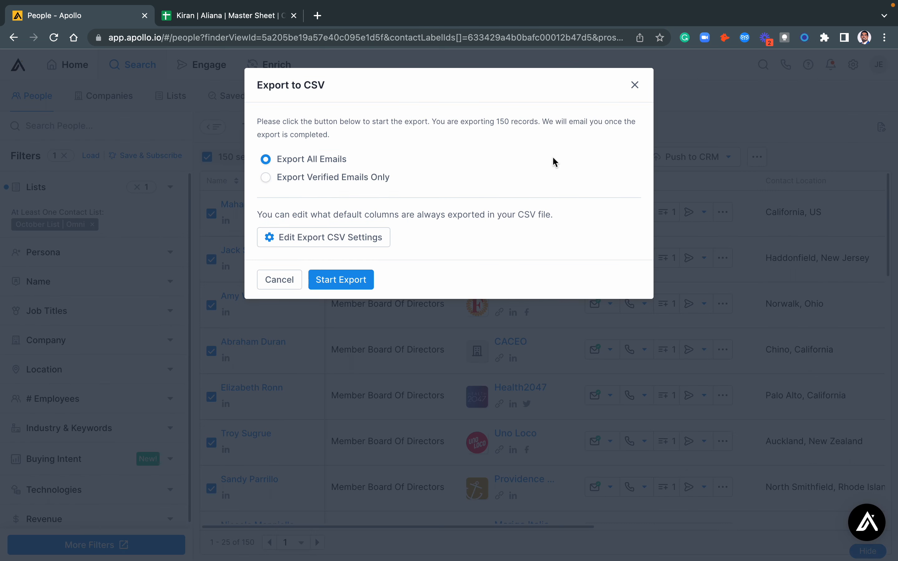
click(266, 178)
click(348, 283)
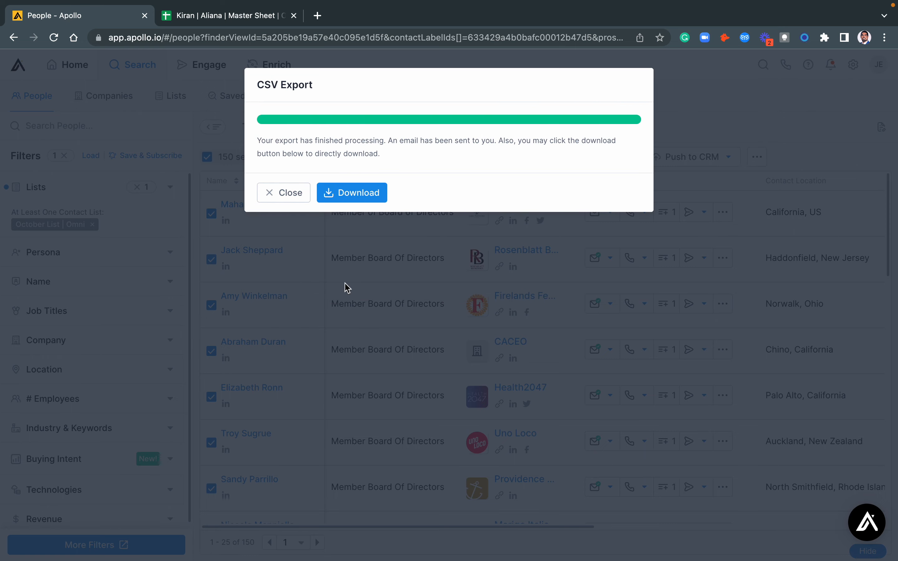
click(363, 192)
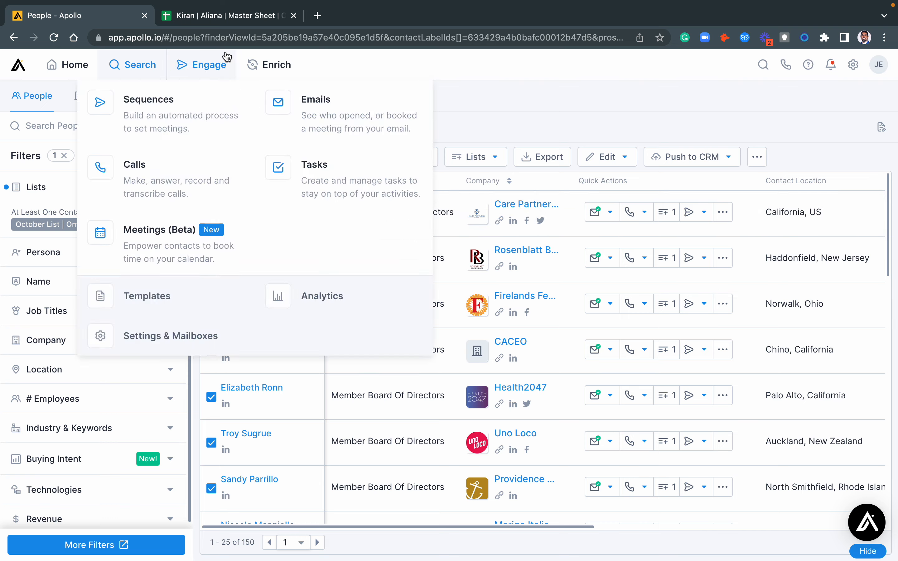
Switch to the Google Sheets master sheet, examine the columns of Sept-Oct Leads Omni, and return to Apollo.
click(229, 15)
click(181, 555)
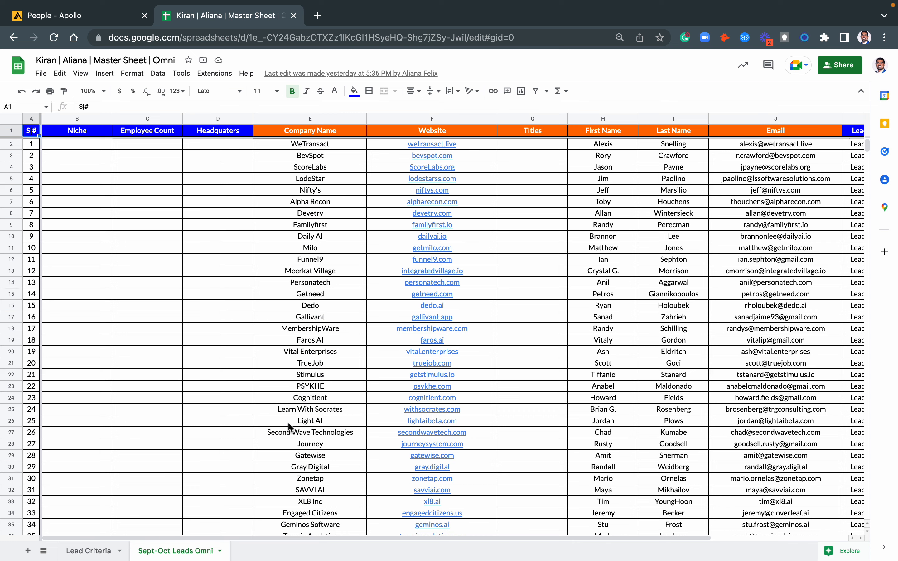
click(111, 17)
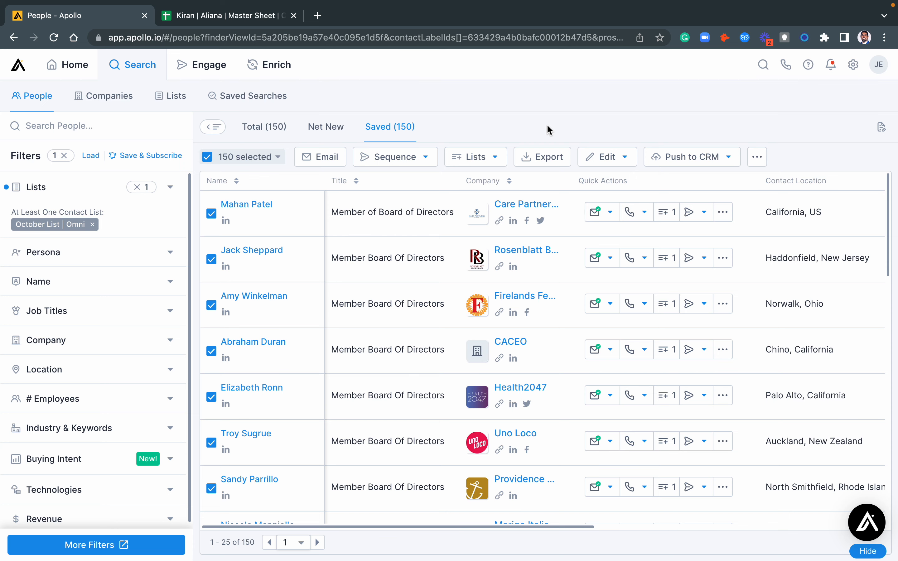
mouse_move(527, 2)
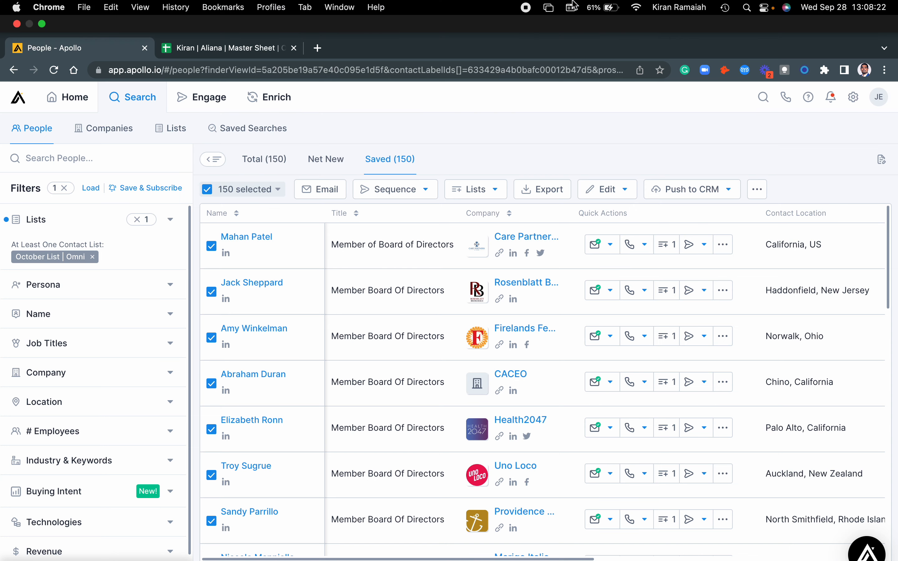